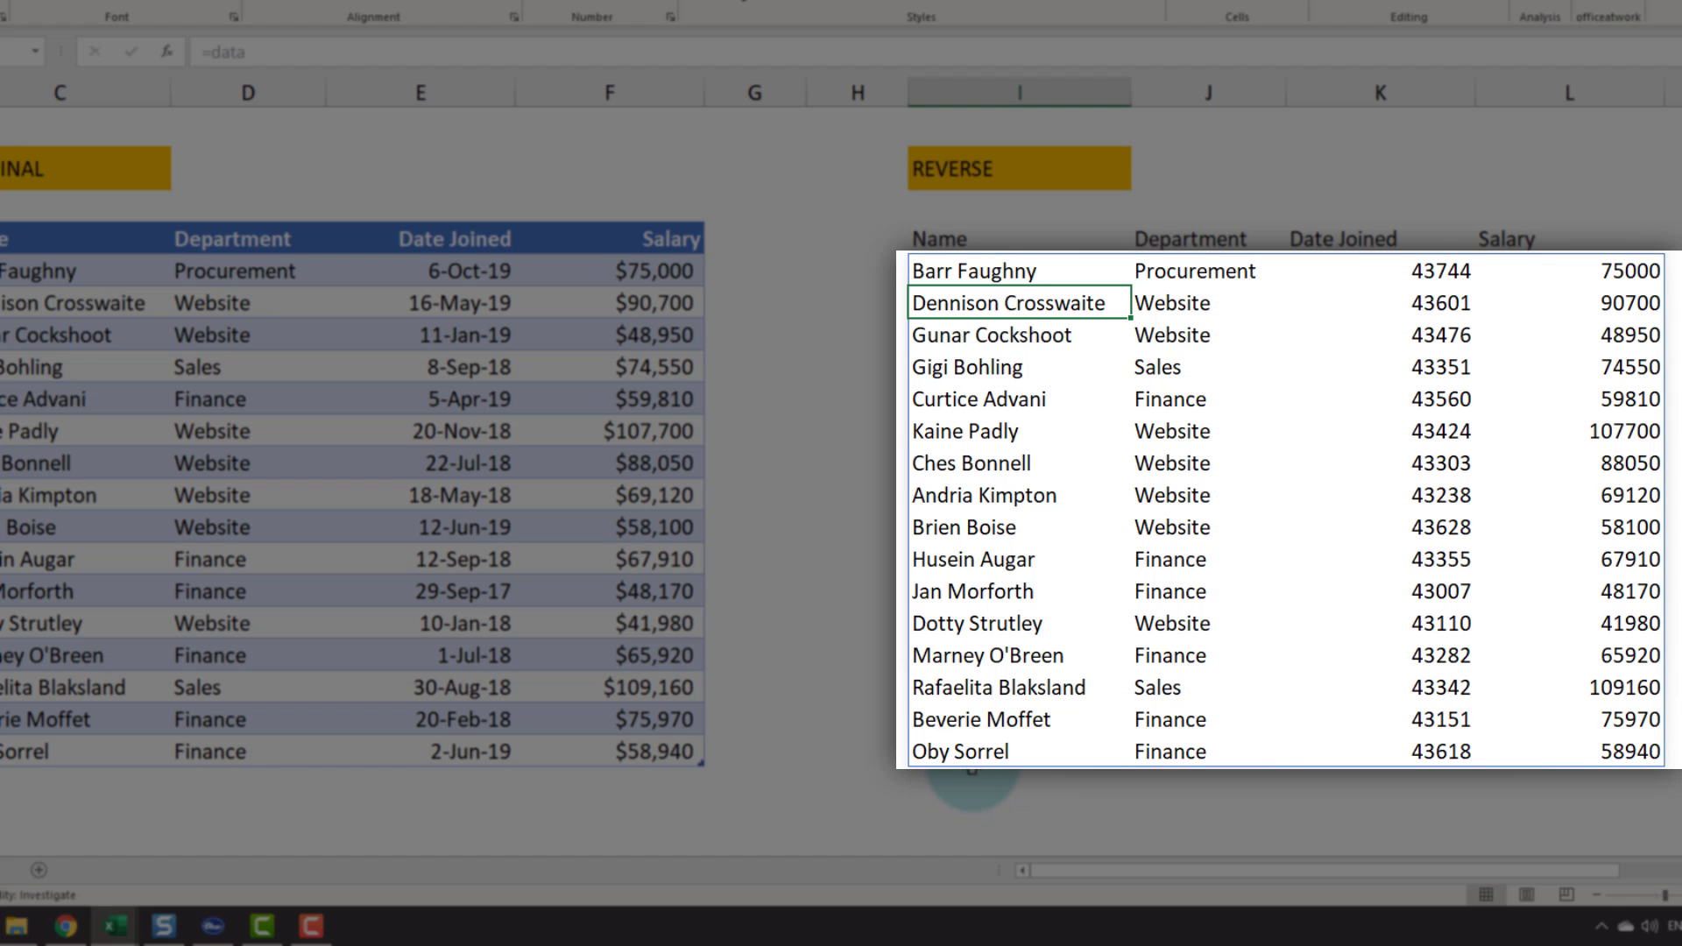
Enter the formula =SORTBY(data,ROW(data),-1) in cell I6, below the Name header of the REVERSE section
left_click(969, 756)
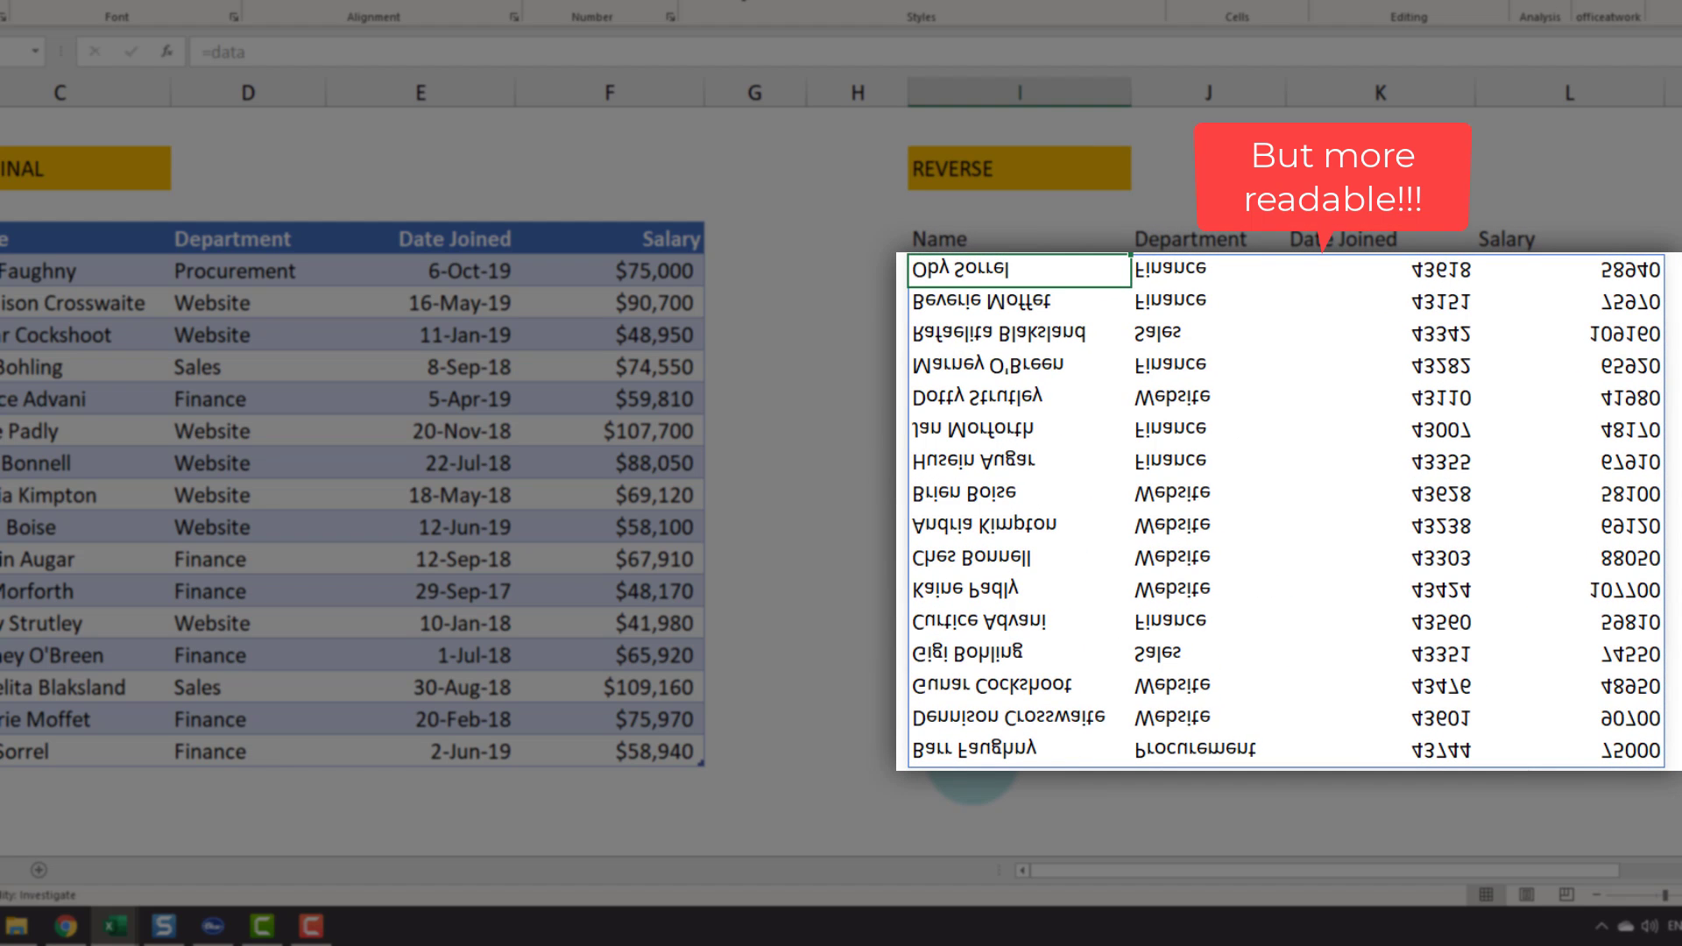
type("=")
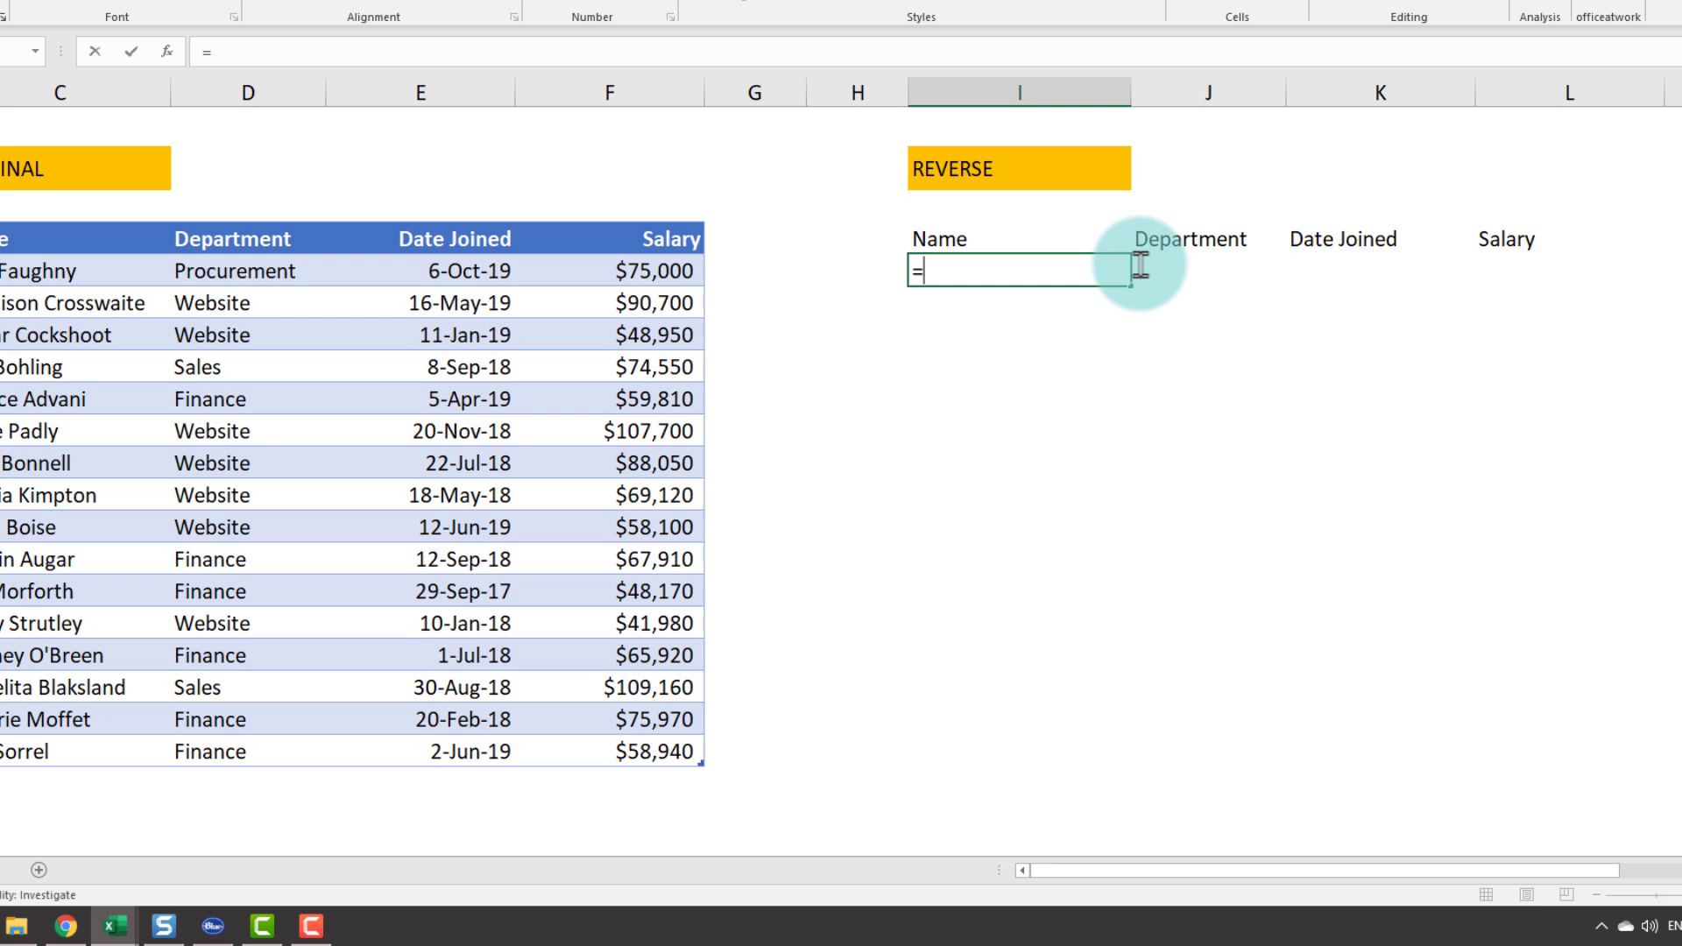
type("sortb")
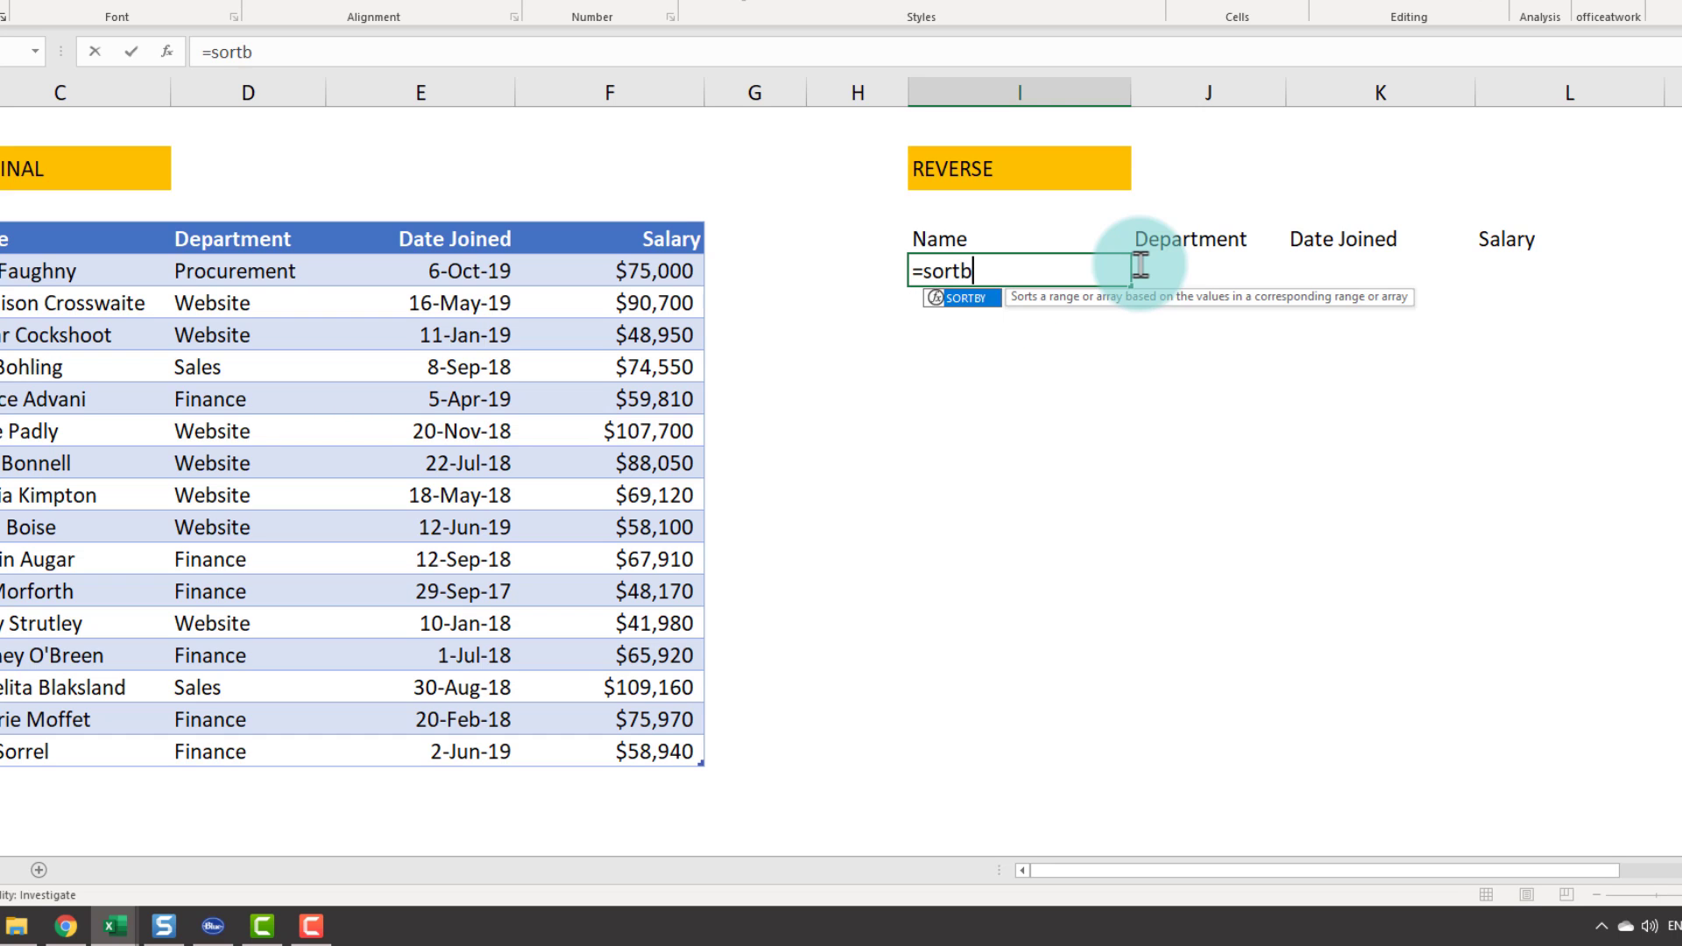
key("Tab")
type("data")
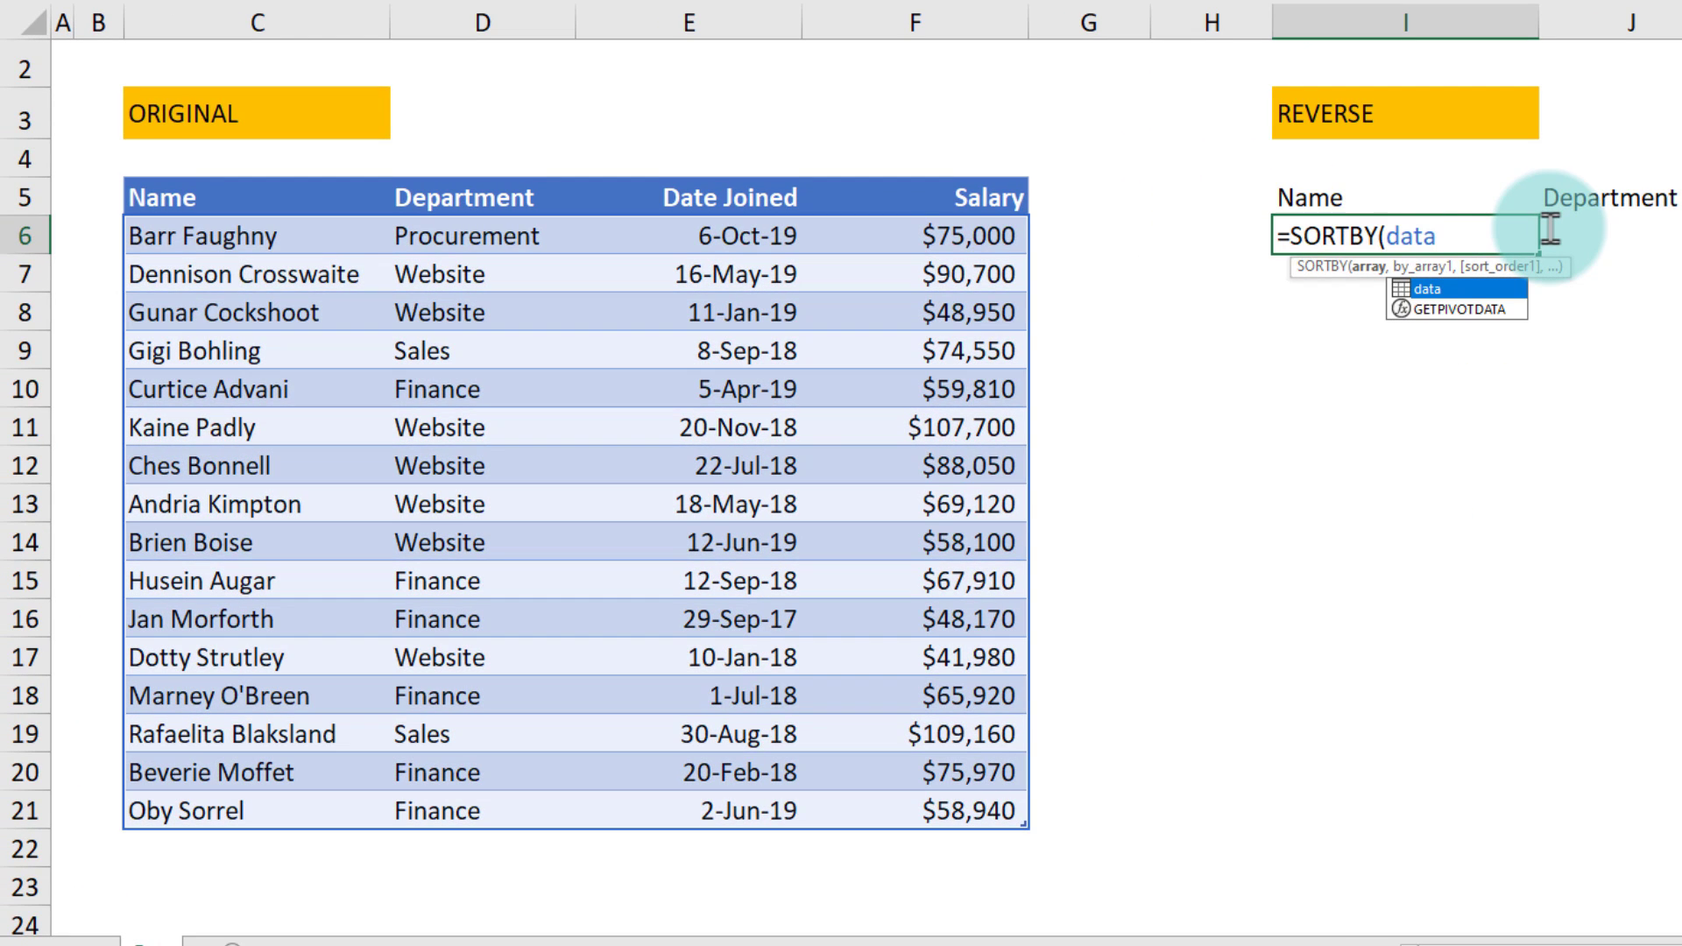
type(",")
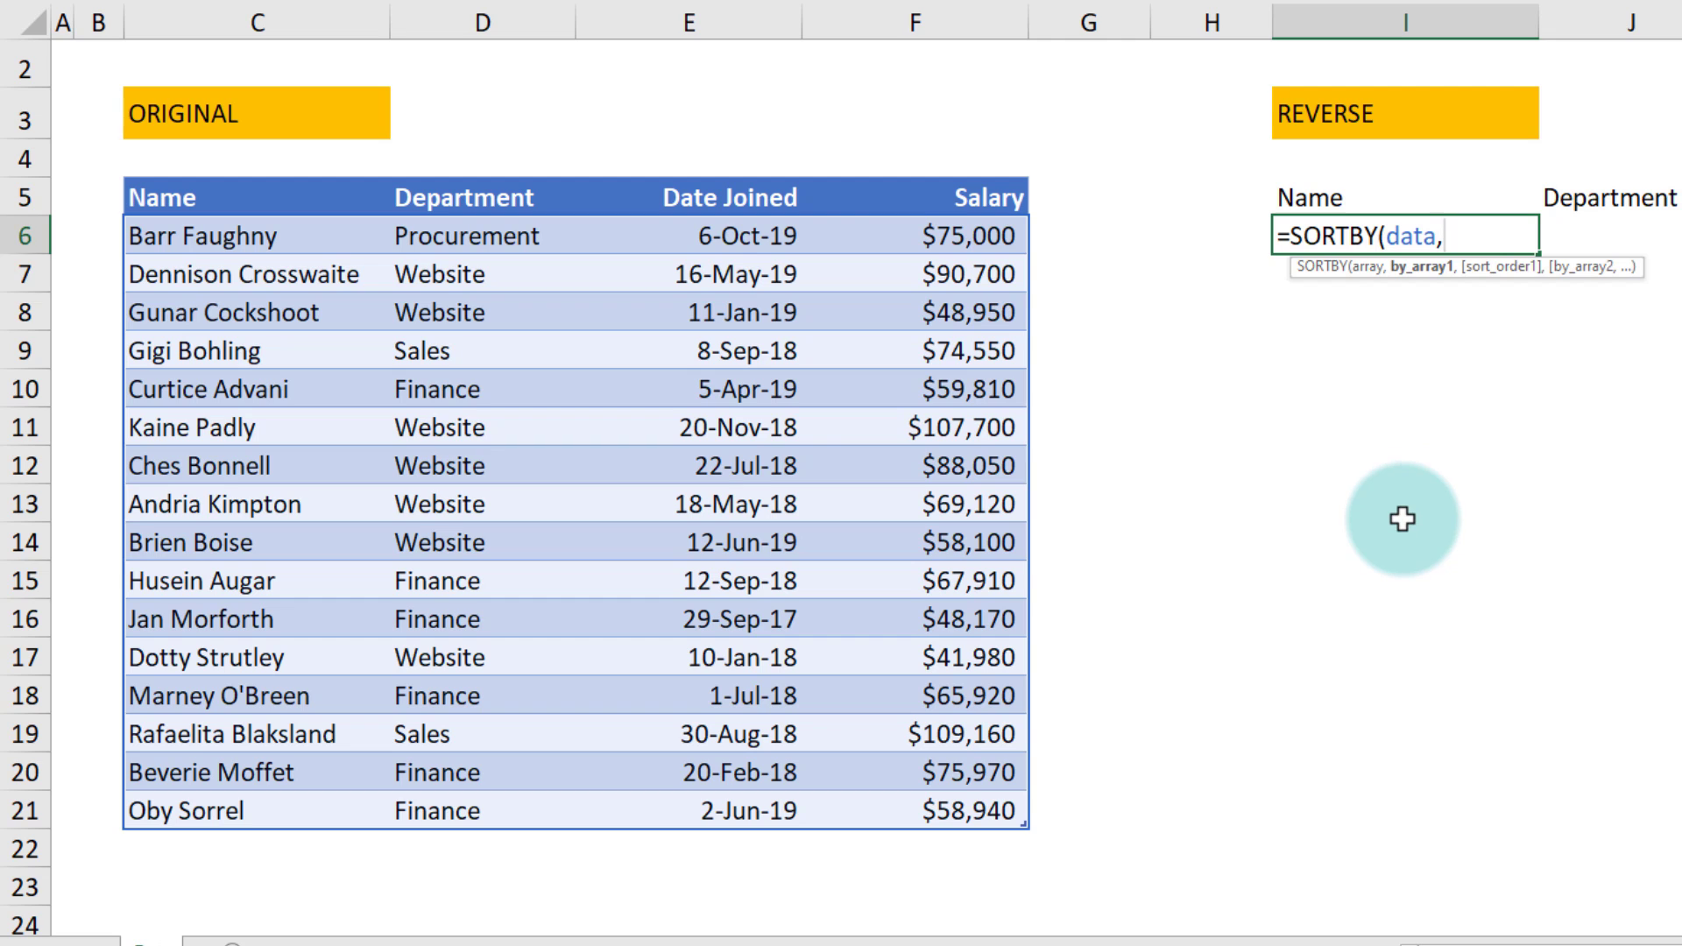
type("row")
key("Tab")
type("data")
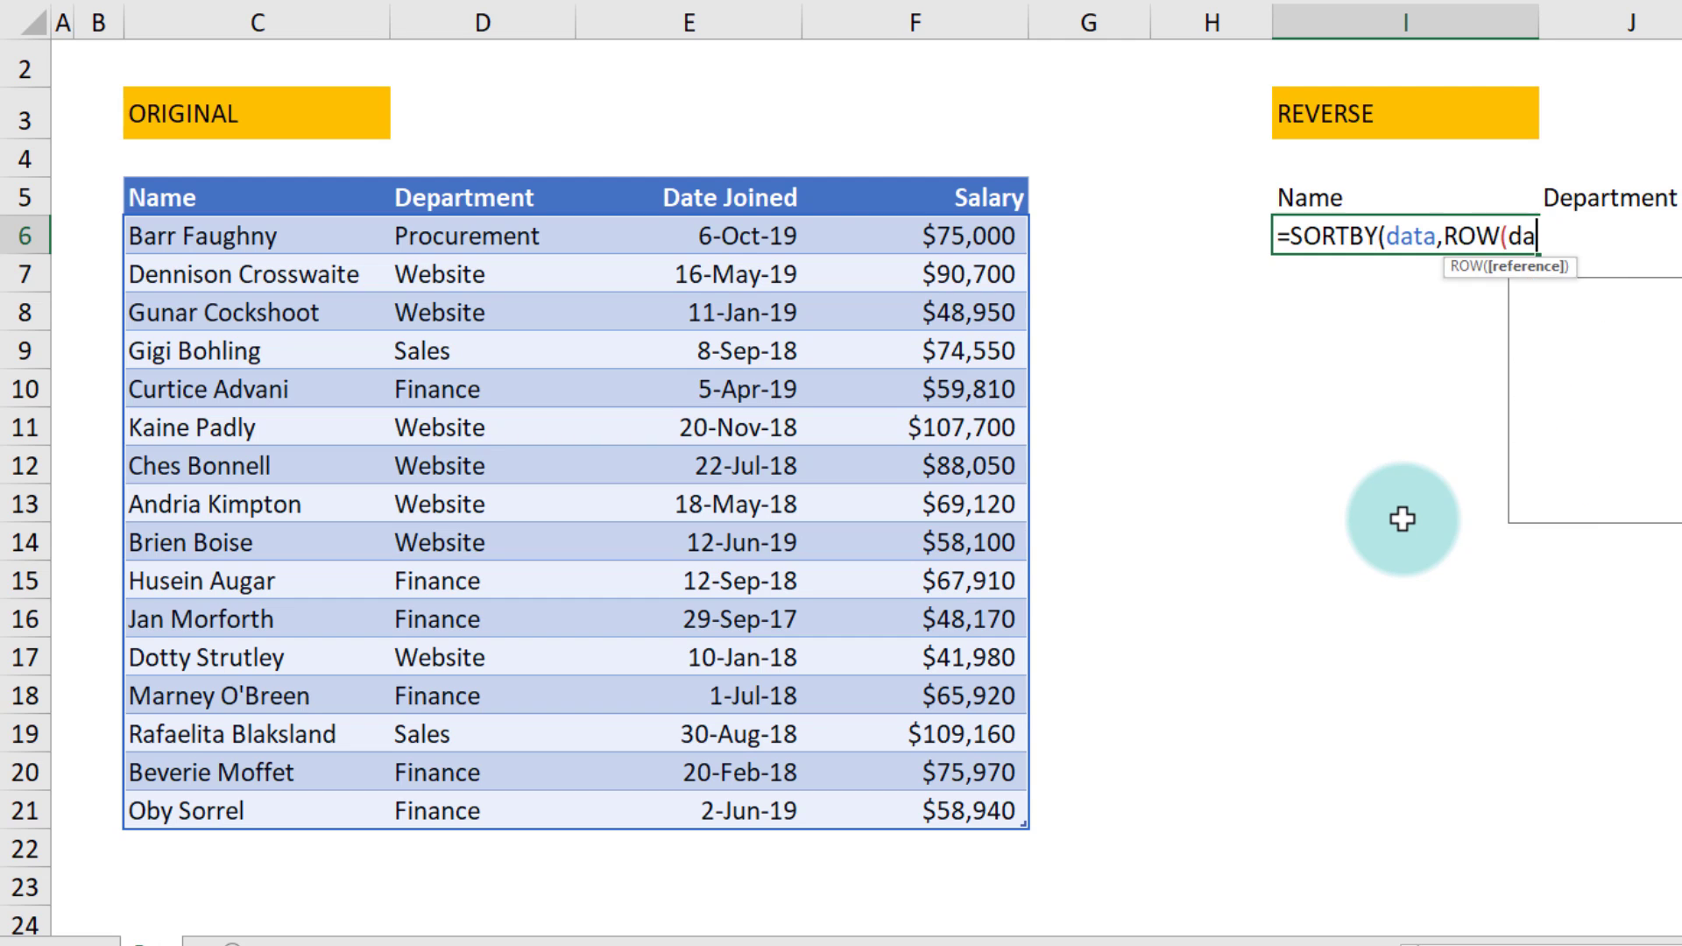
type(")")
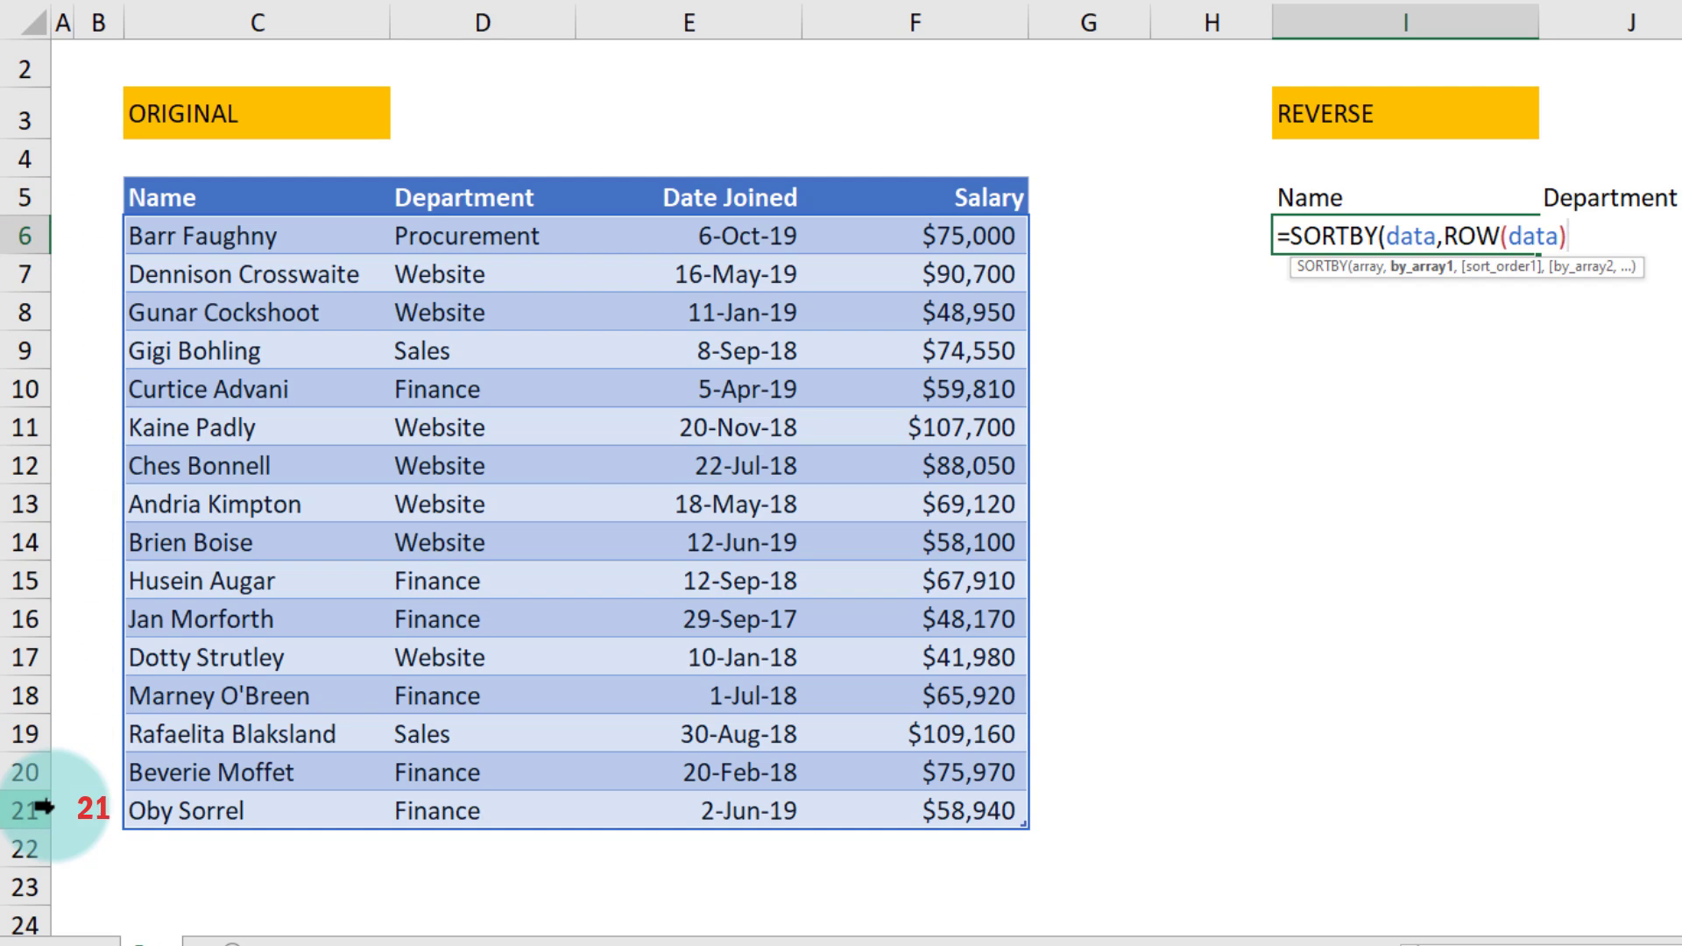
type(",")
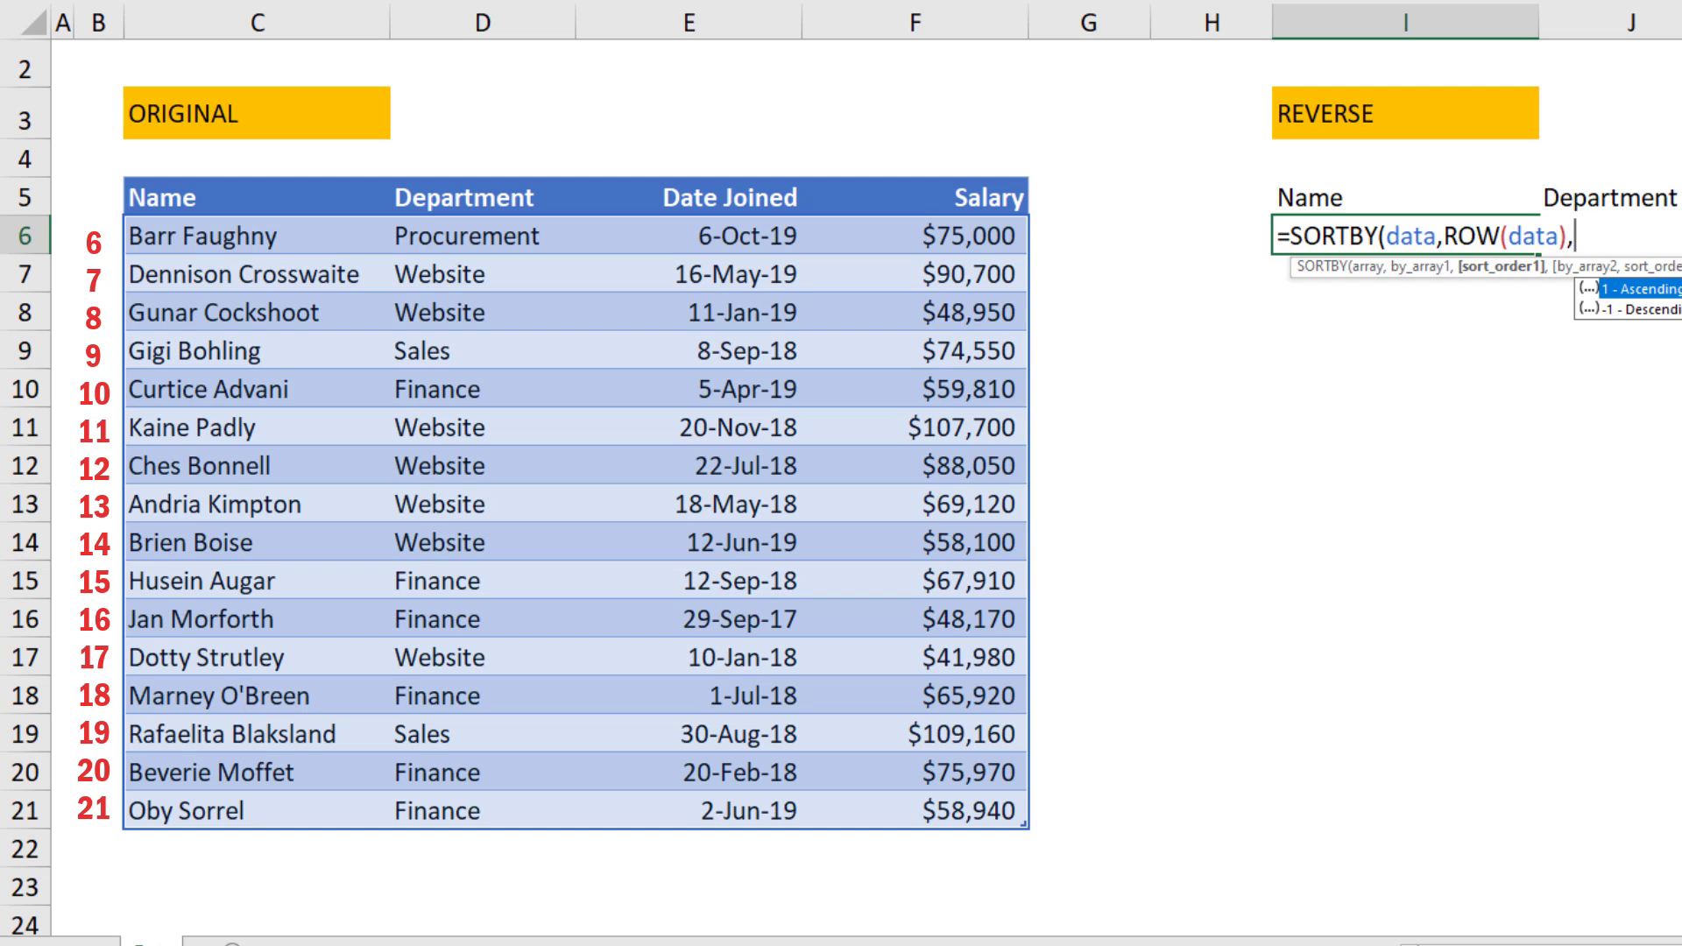
type("-1")
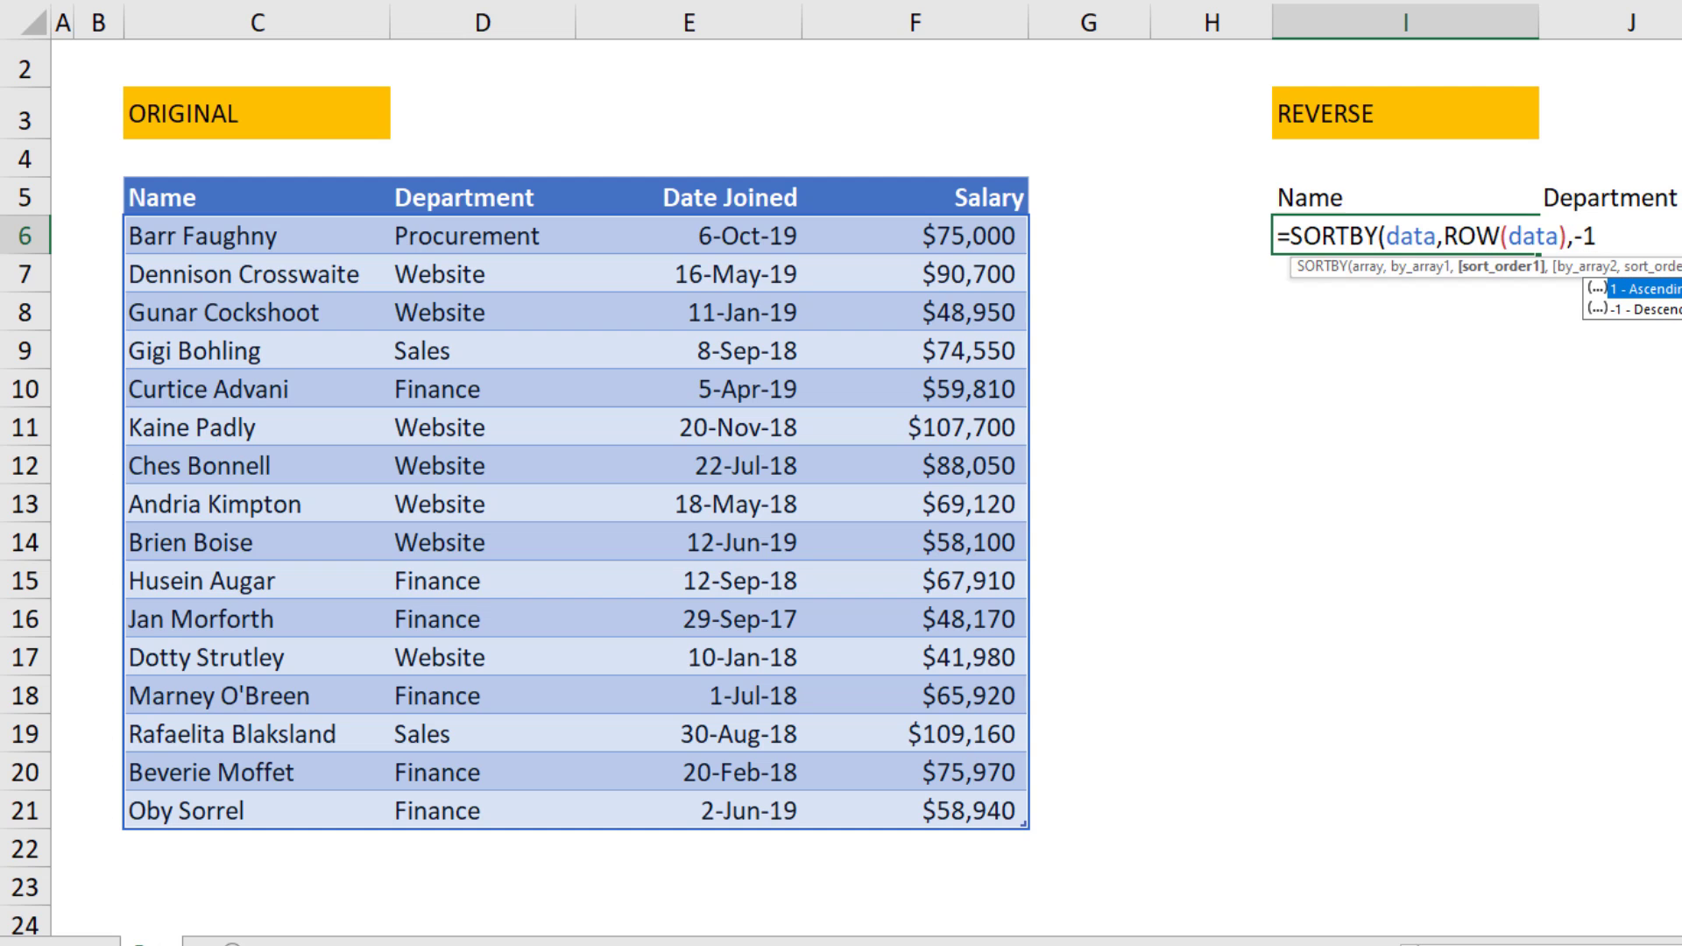
type(")")
key("Return")
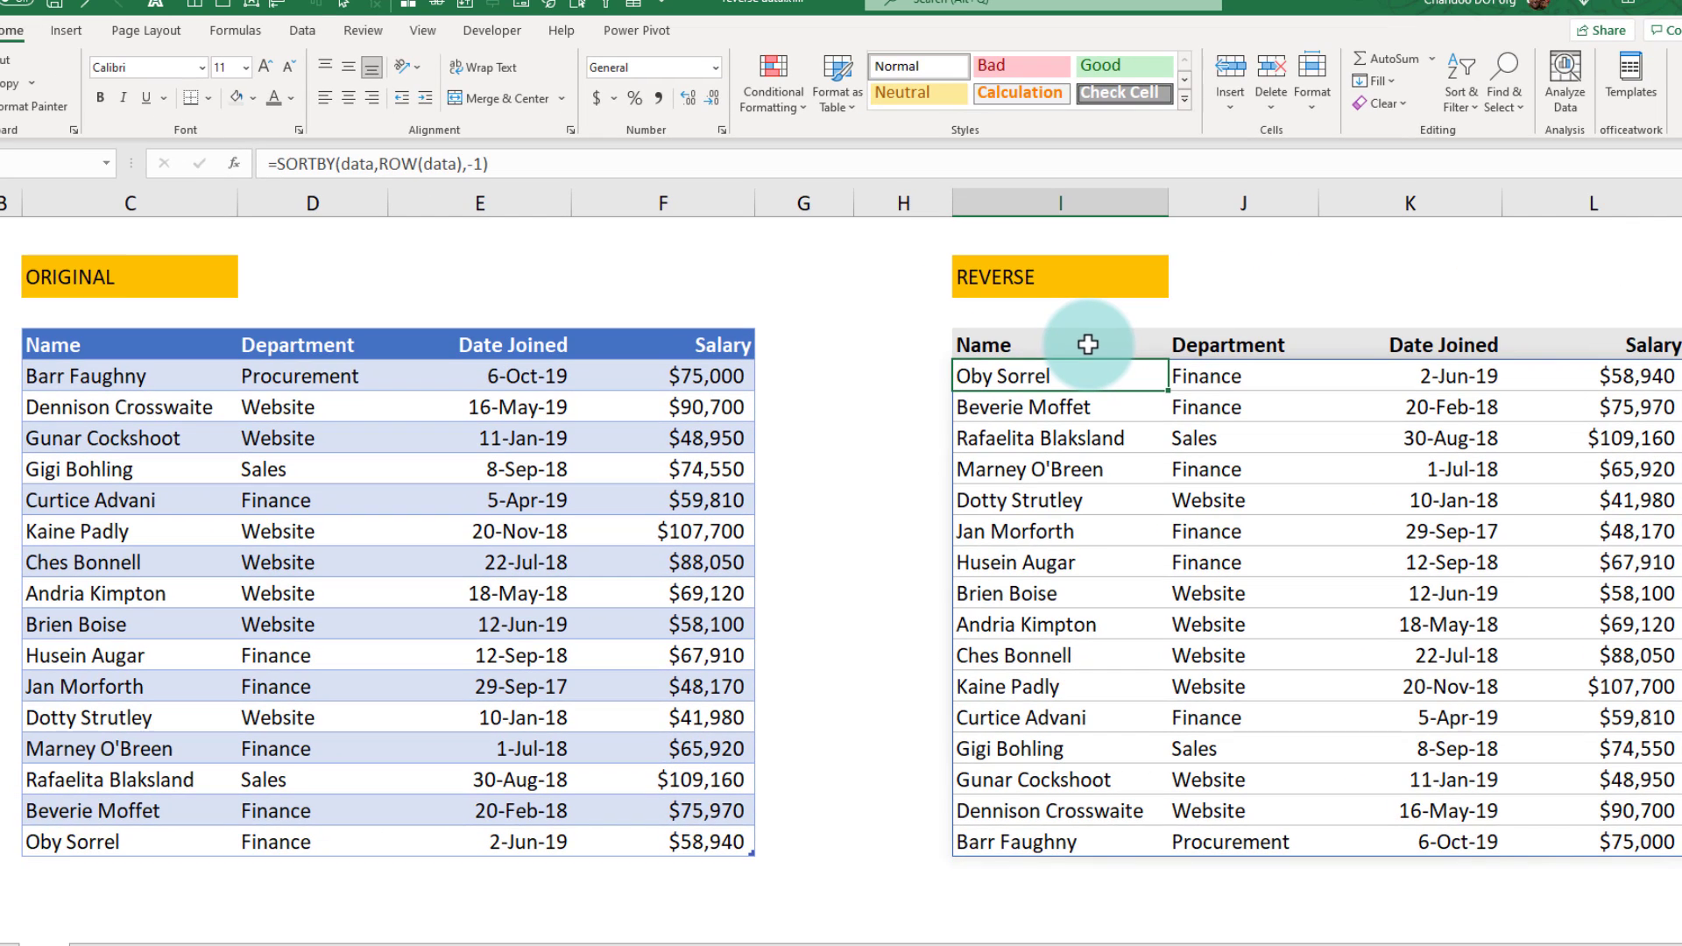
Compare the last row of the original table with the first and last rows of the reversed list
left_click_drag(68, 845, 651, 842)
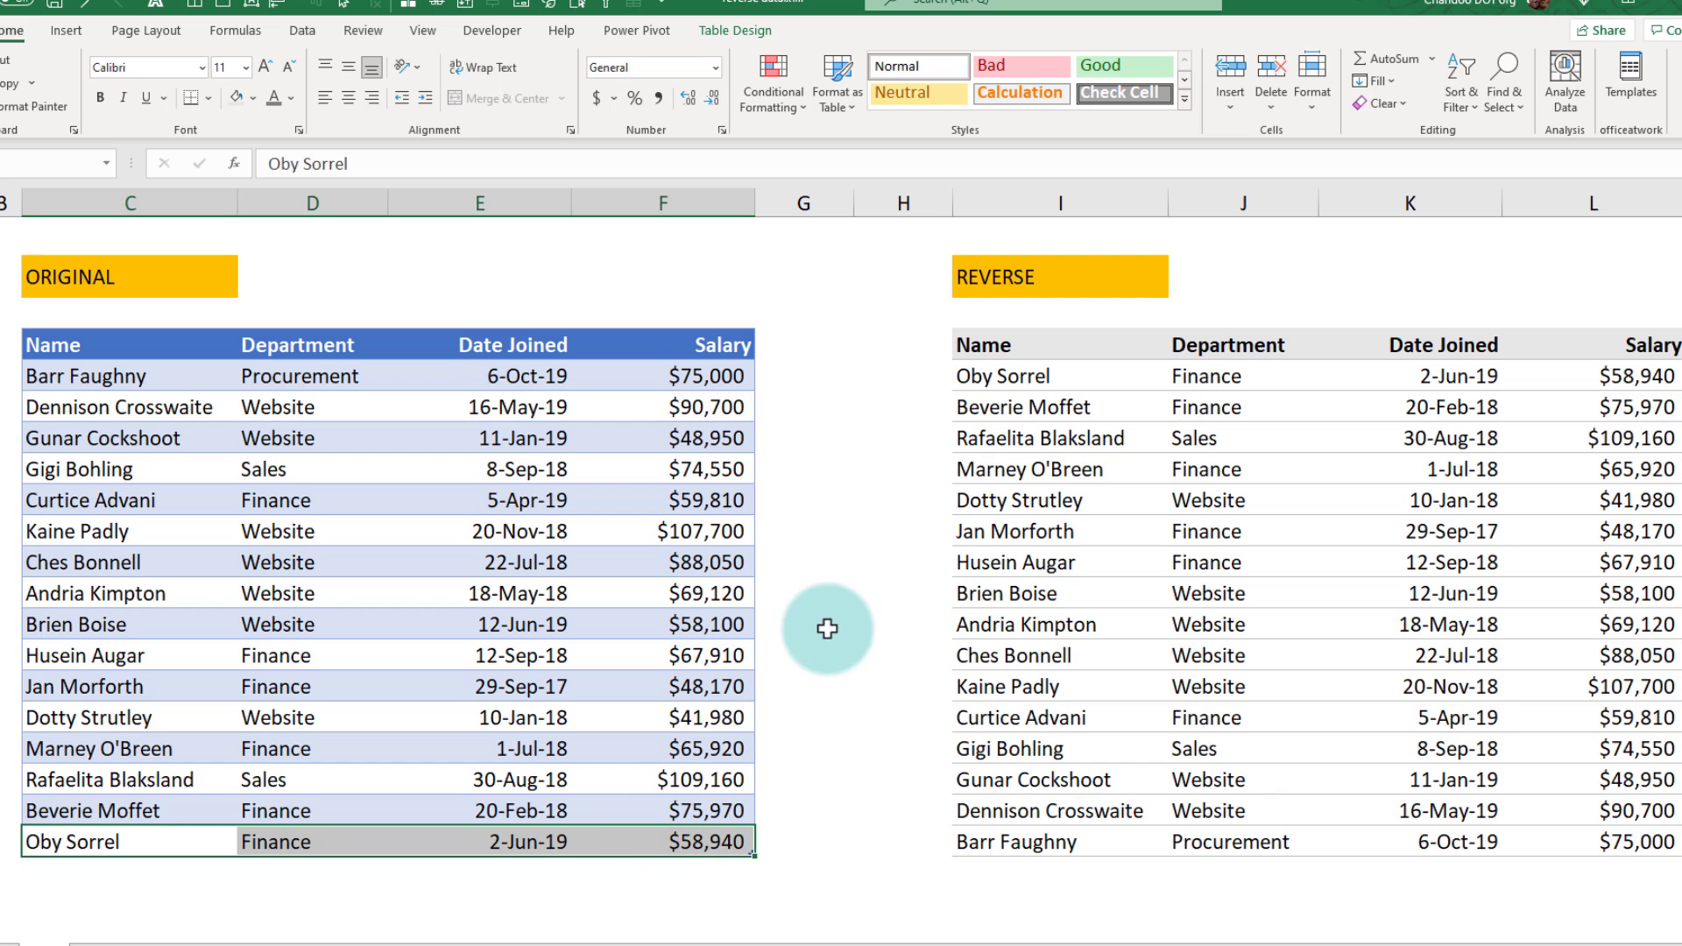
left_click_drag(1043, 376, 1557, 379)
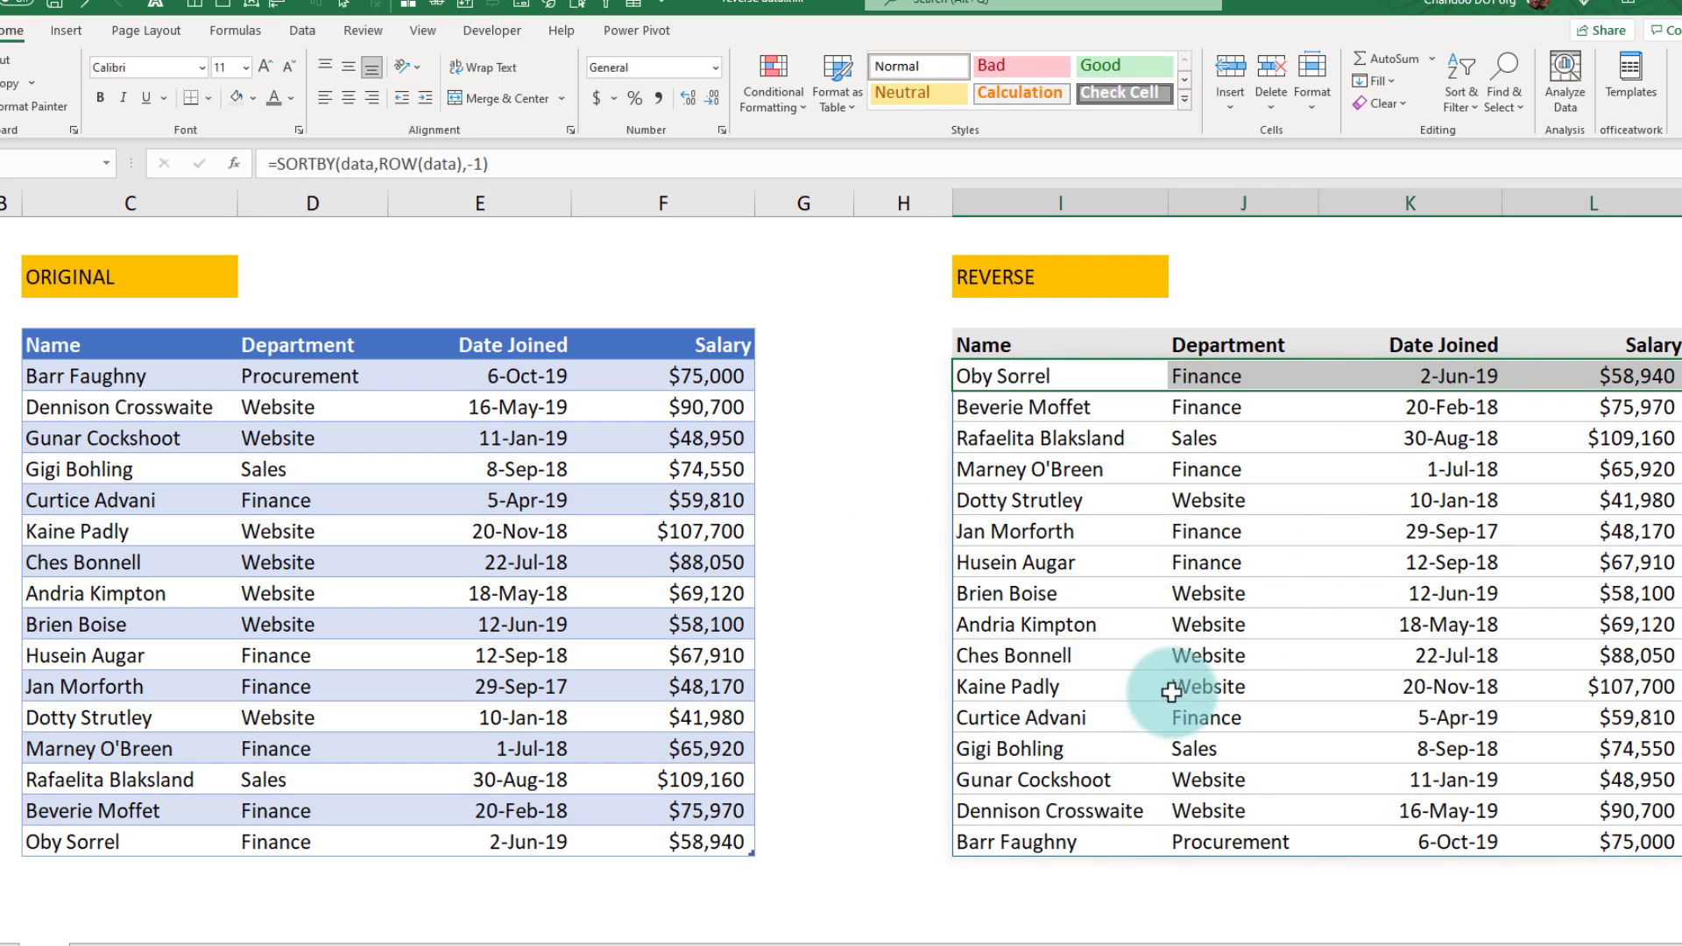
left_click_drag(1007, 844, 1598, 841)
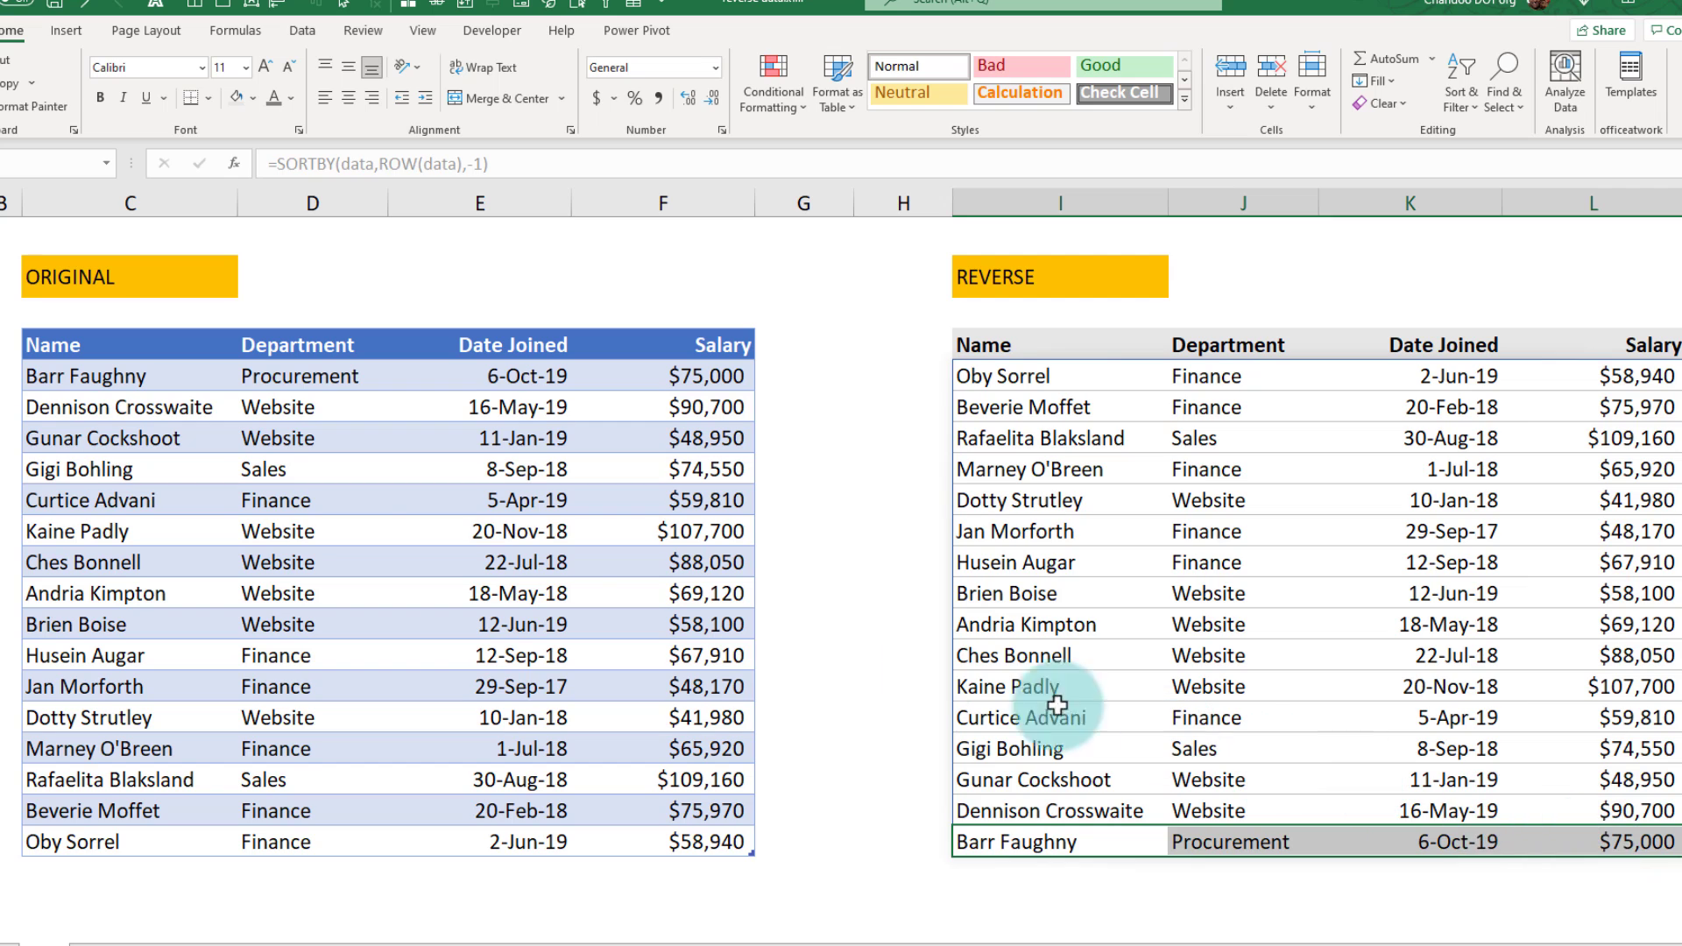
Replace the name in cell C9 of the original table with the channel owner's name and check its row in the reversed list
left_click(128, 470)
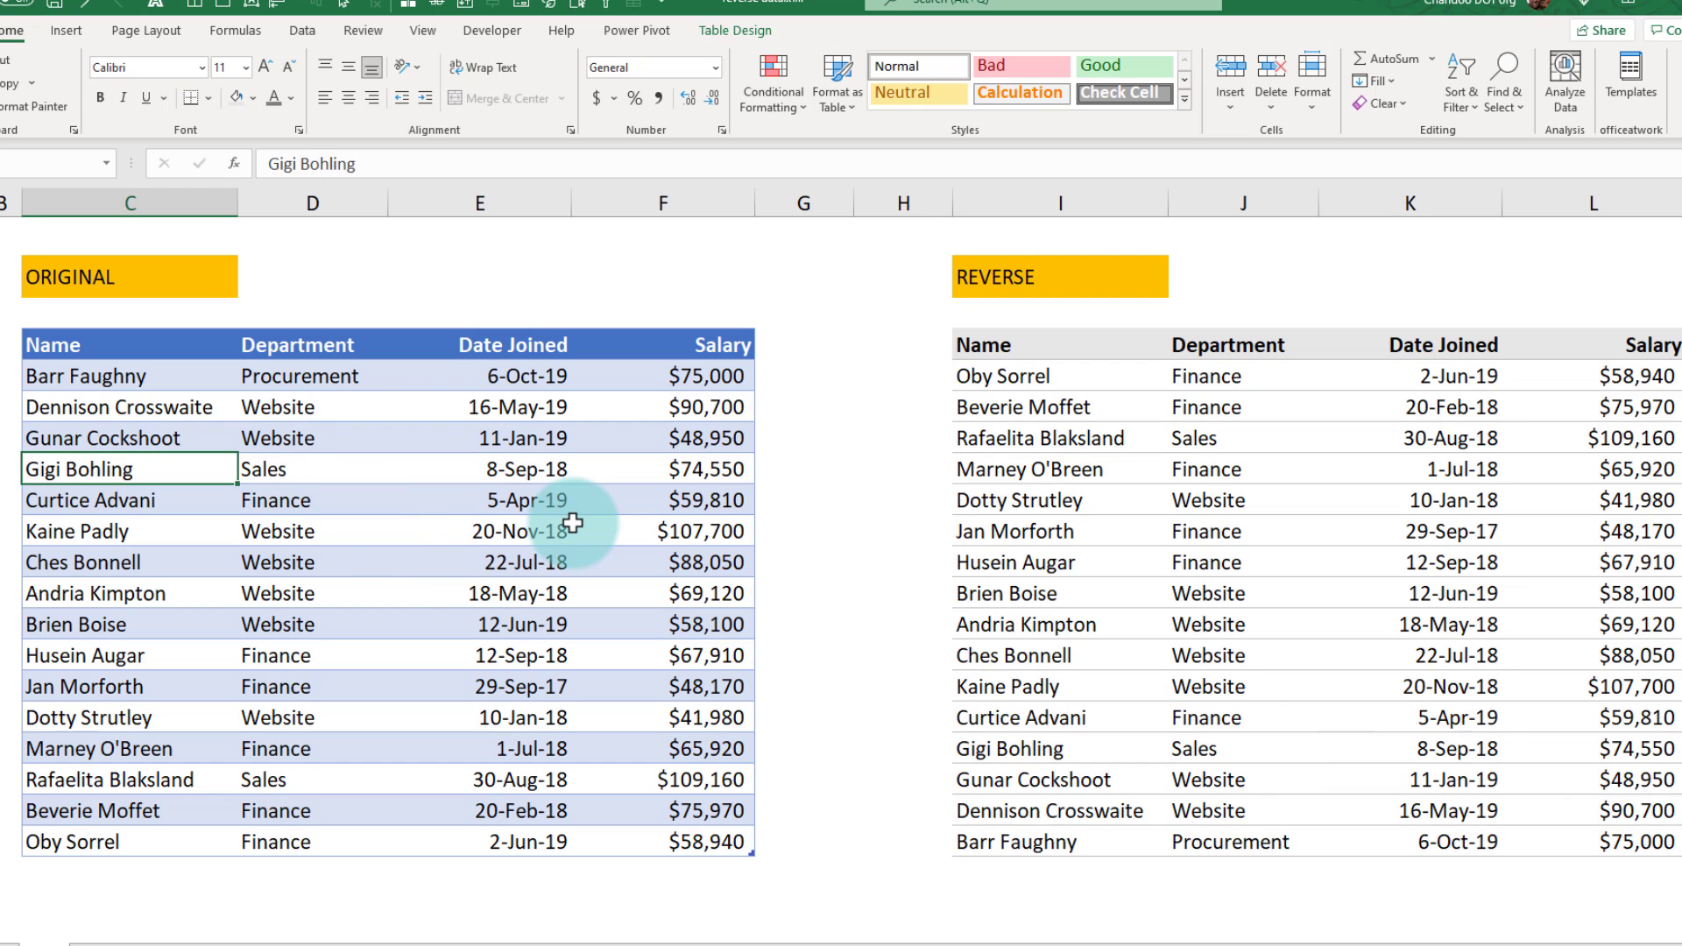
type("Chandoo")
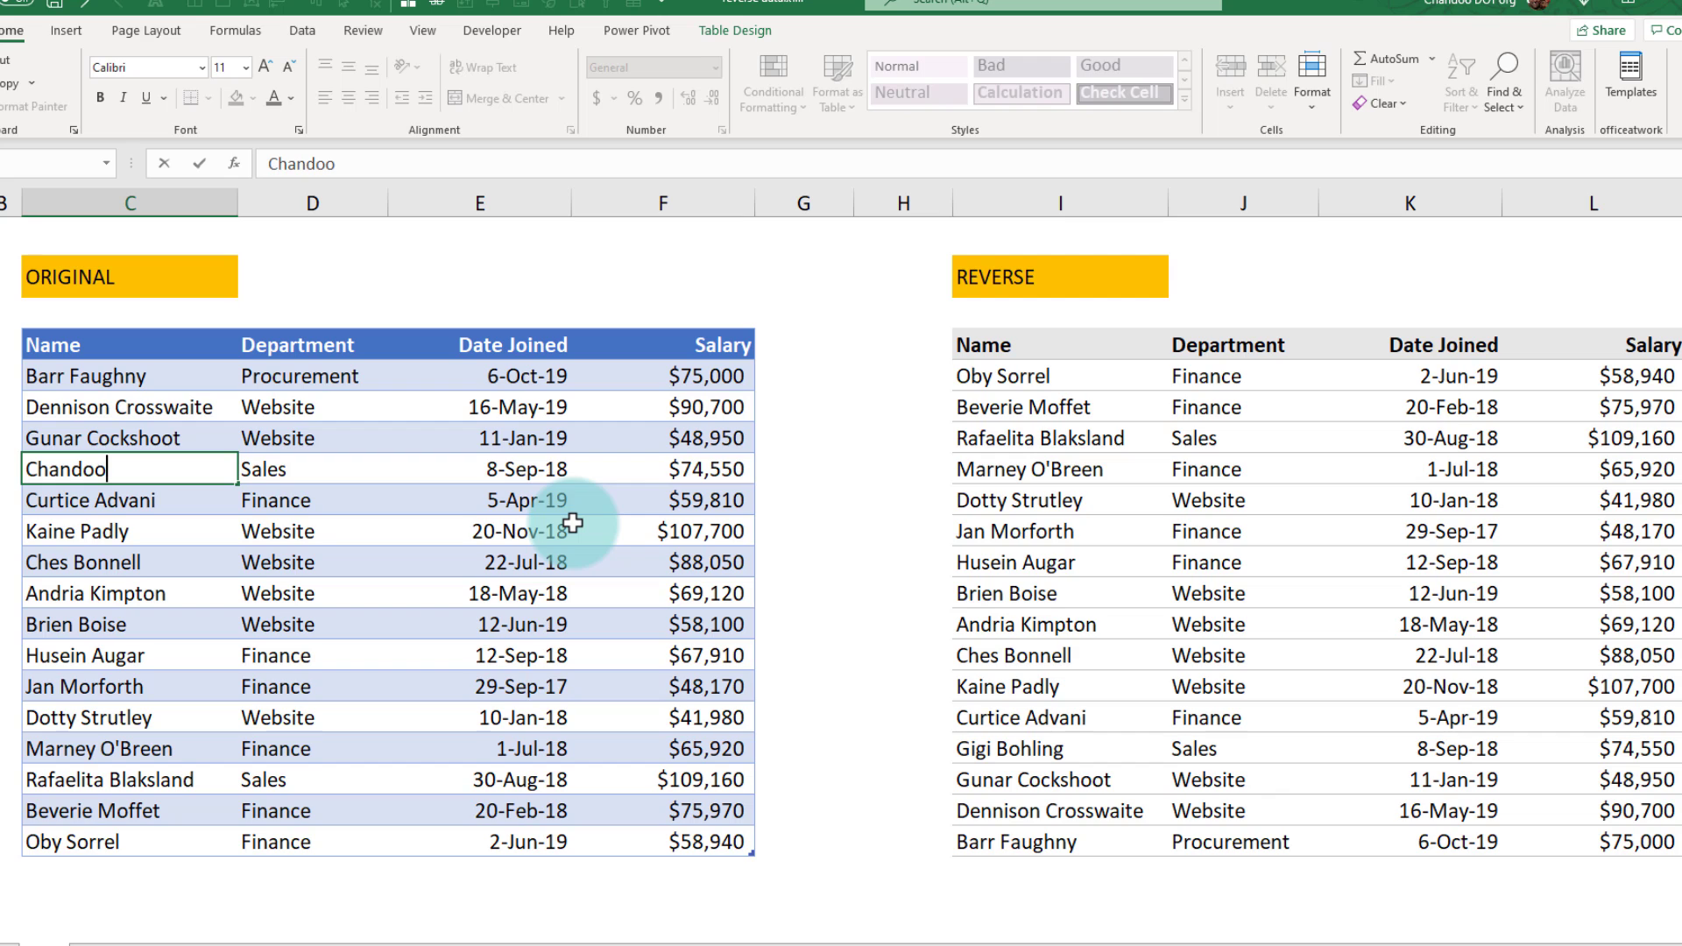
key("Return")
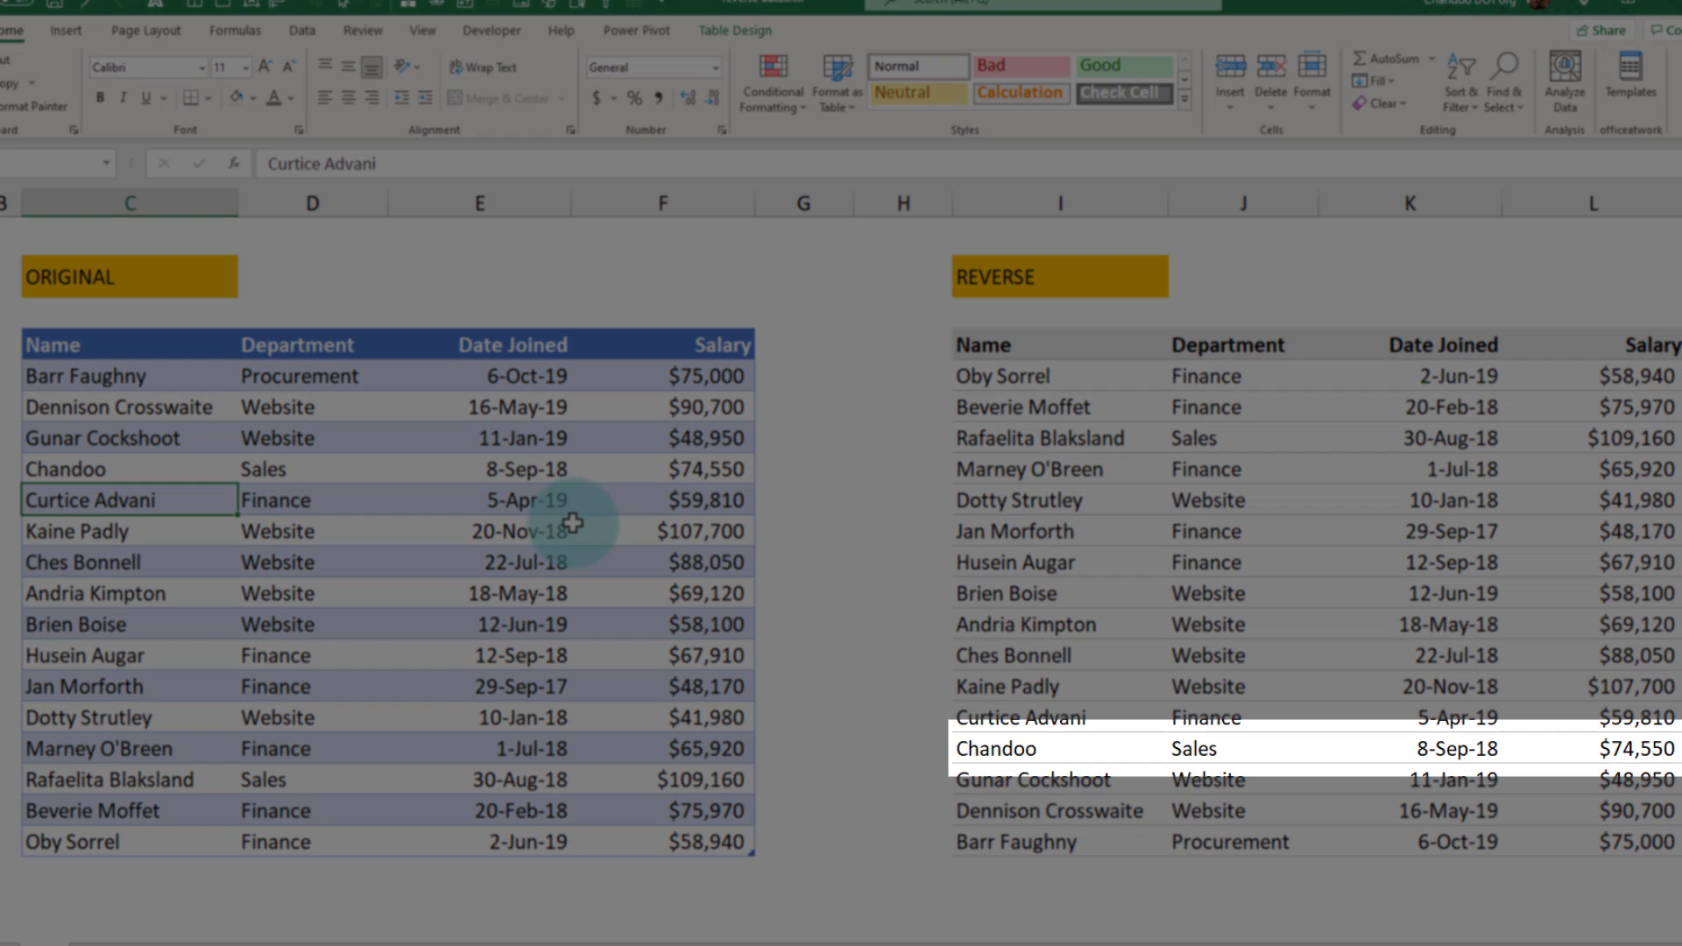
left_click(1022, 750)
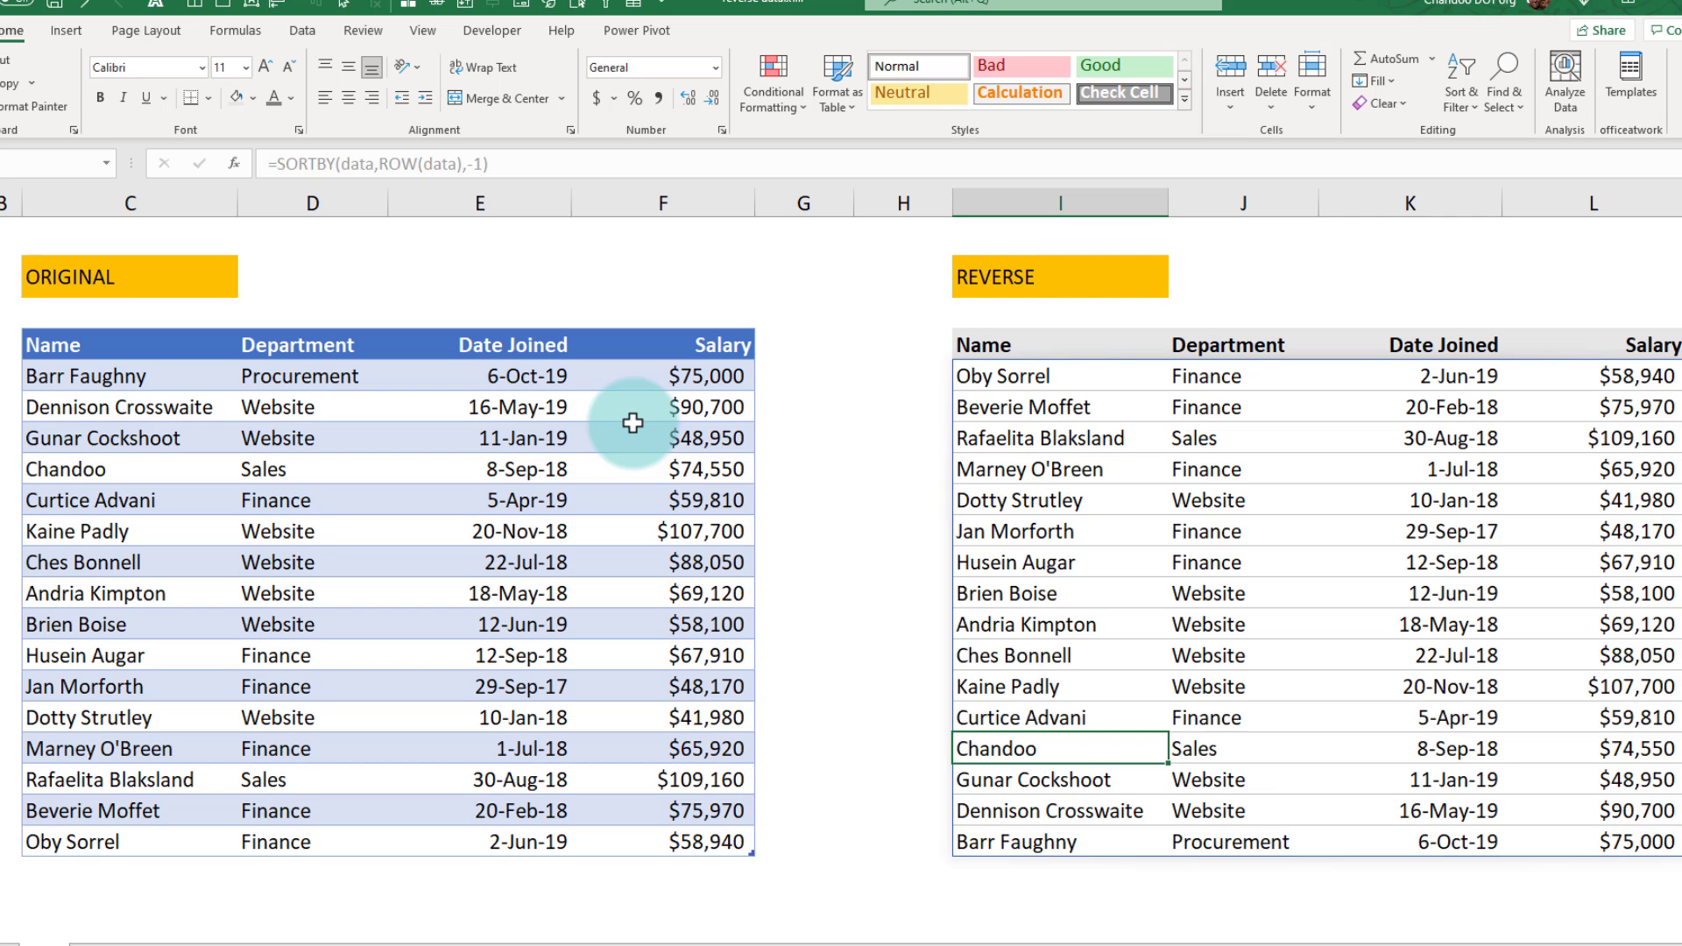
Add a row directly below the original table with Someone Awesome, Finance, the current date 8/4/2021 and a salary of 43000
left_click(92, 870)
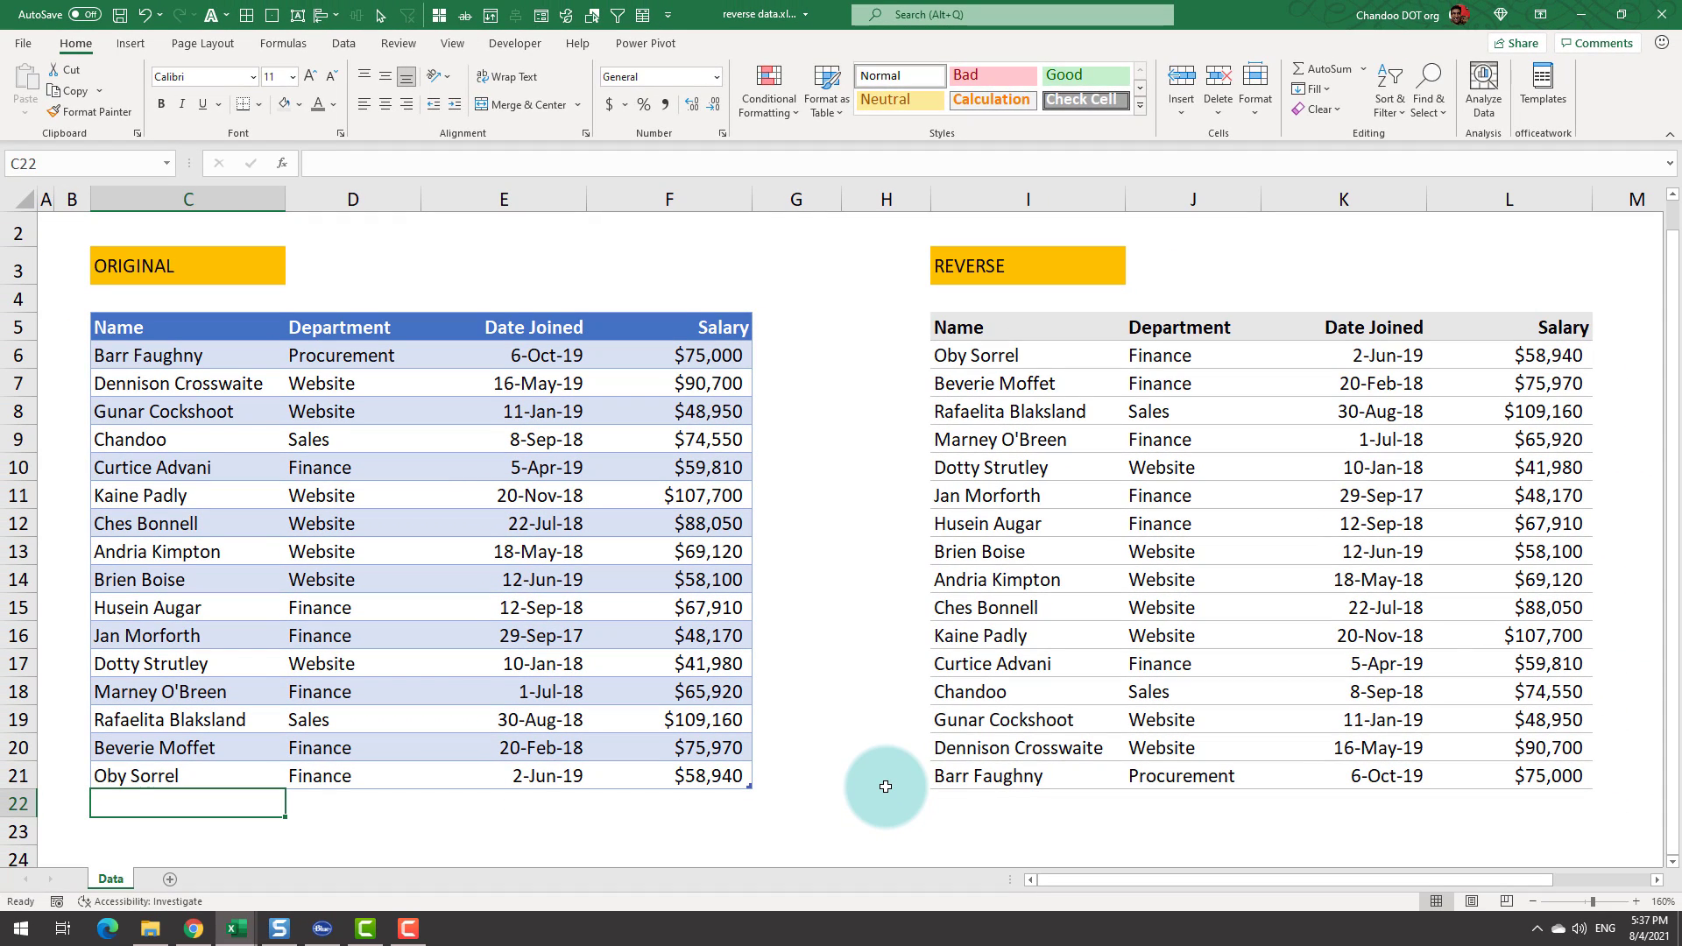
type("Someone Awesome")
key("Tab")
type("Finance")
key("Tab")
key("ctrl+semicolon")
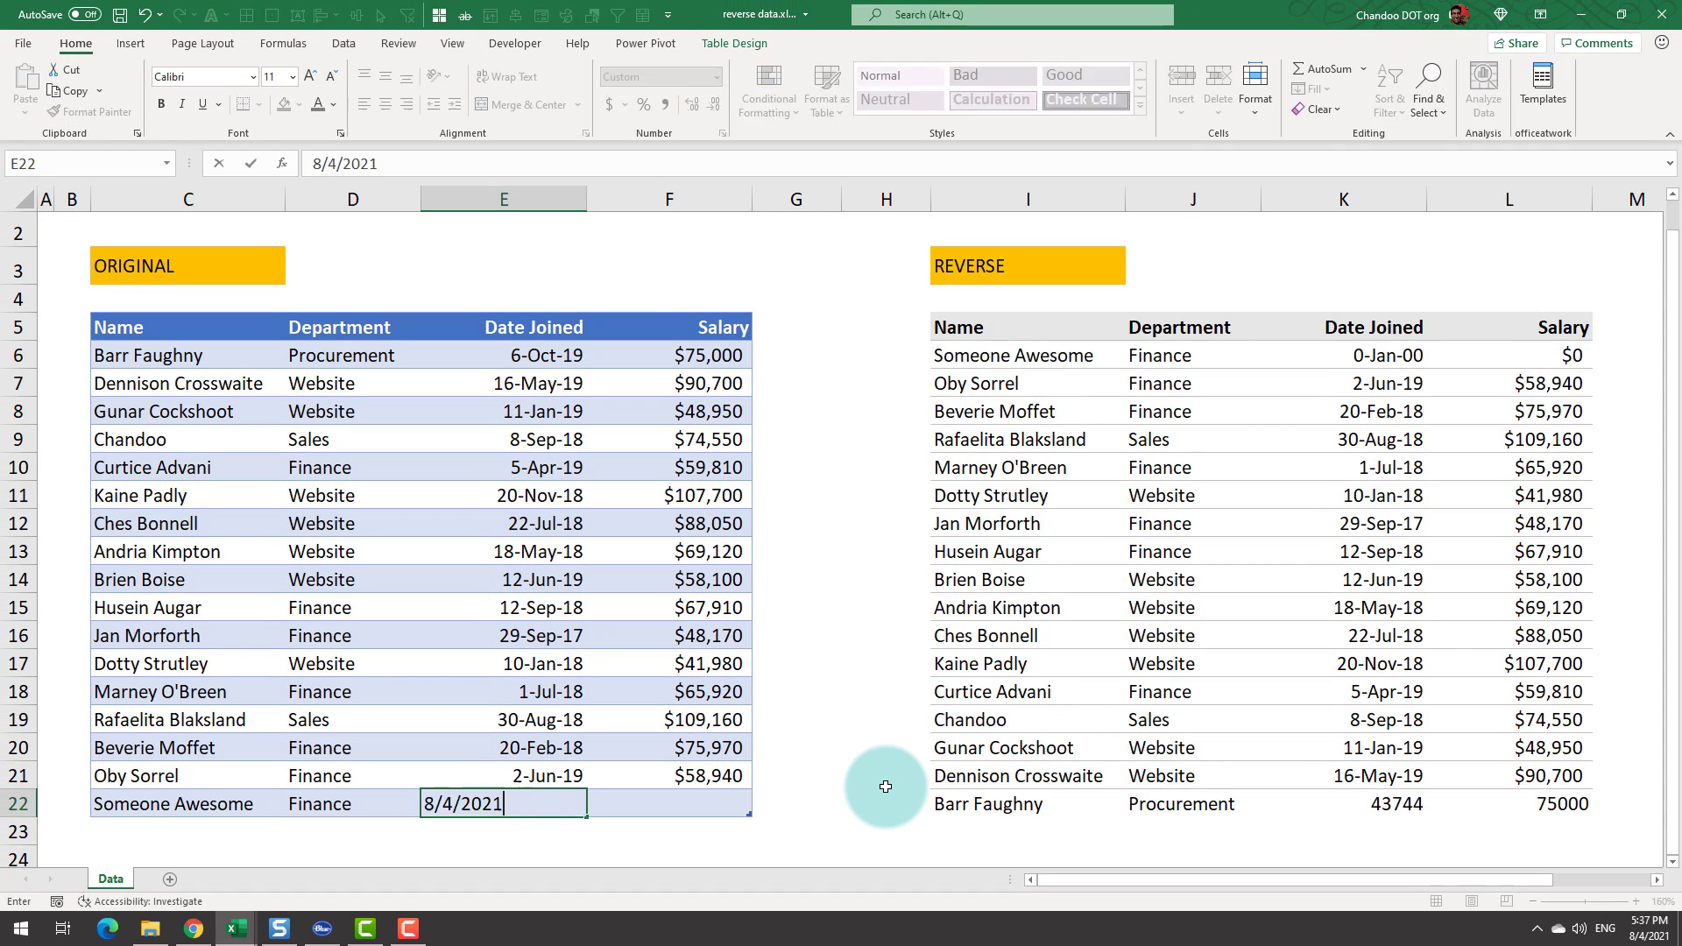
key("Tab")
type("43000")
key("ctrl+Return")
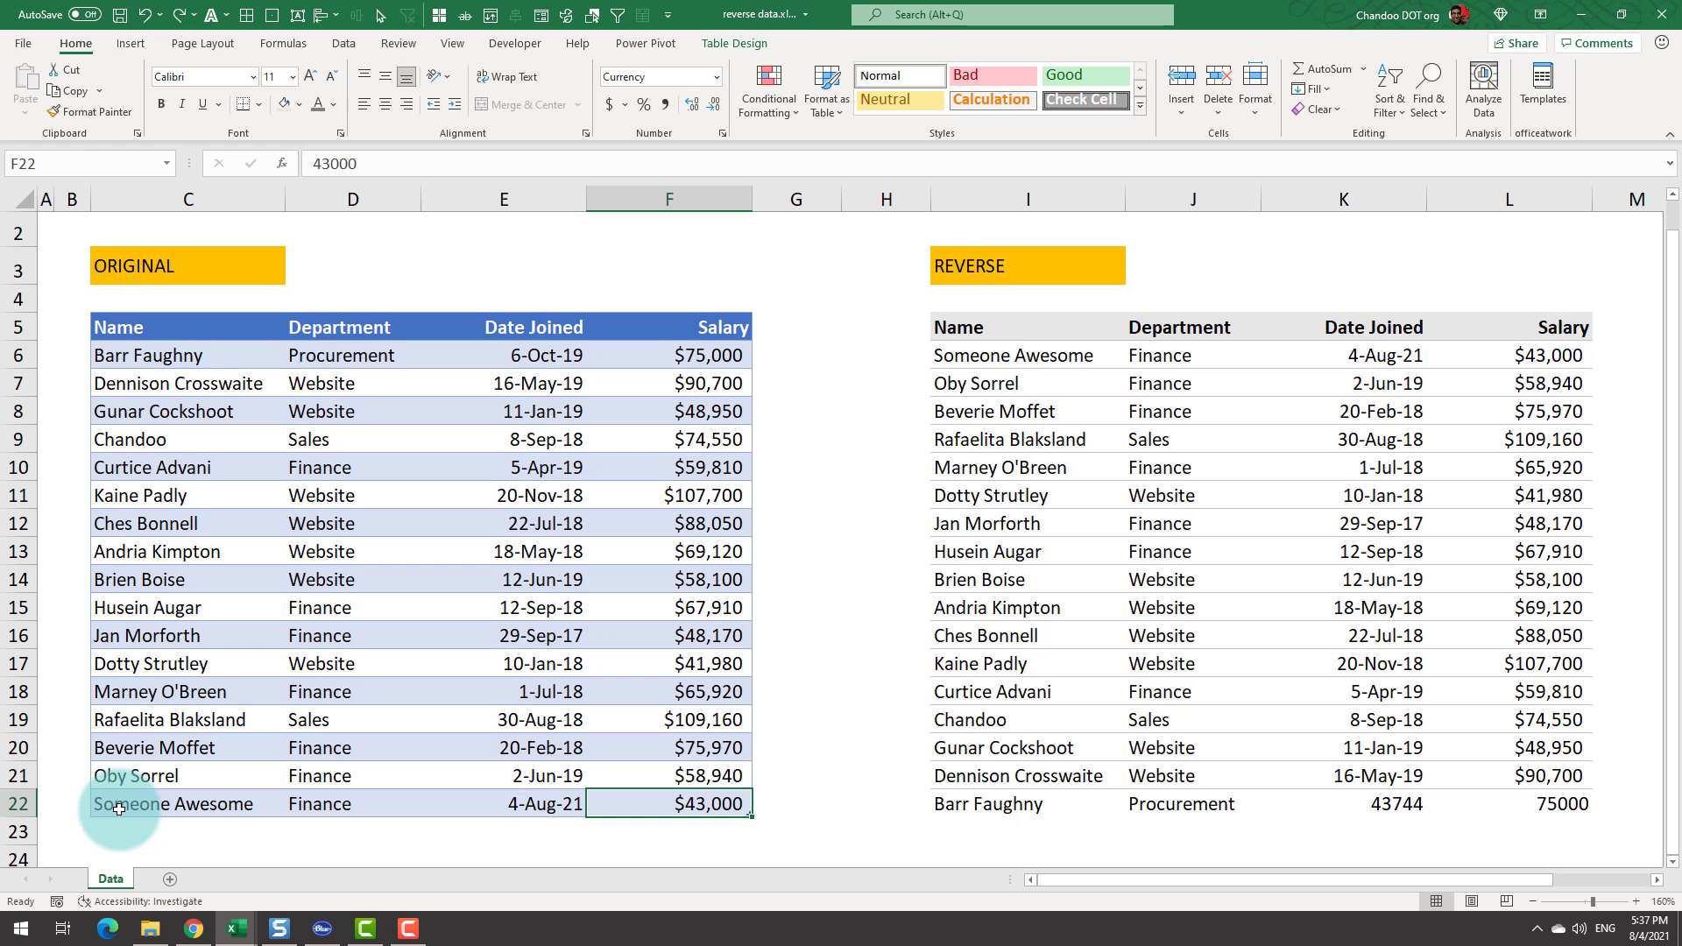
Check the first and last rows of the reversed list against the extended original table, ending at the original table's Name header
left_click(1037, 365)
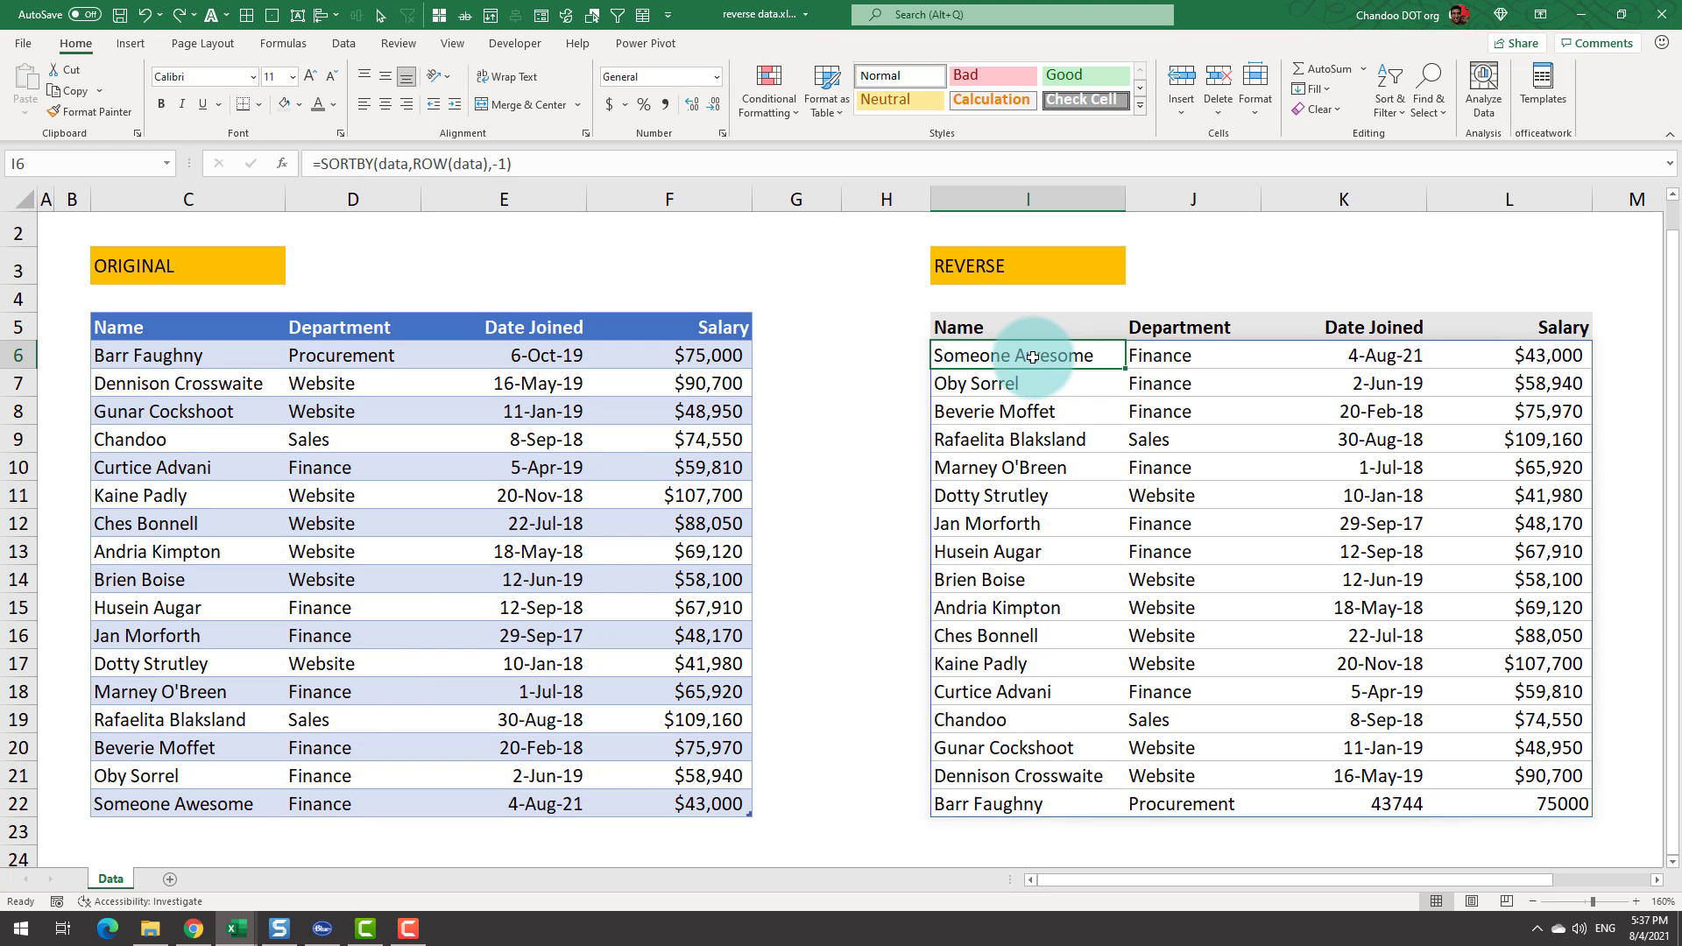
scroll(1052, 368, "down", 1)
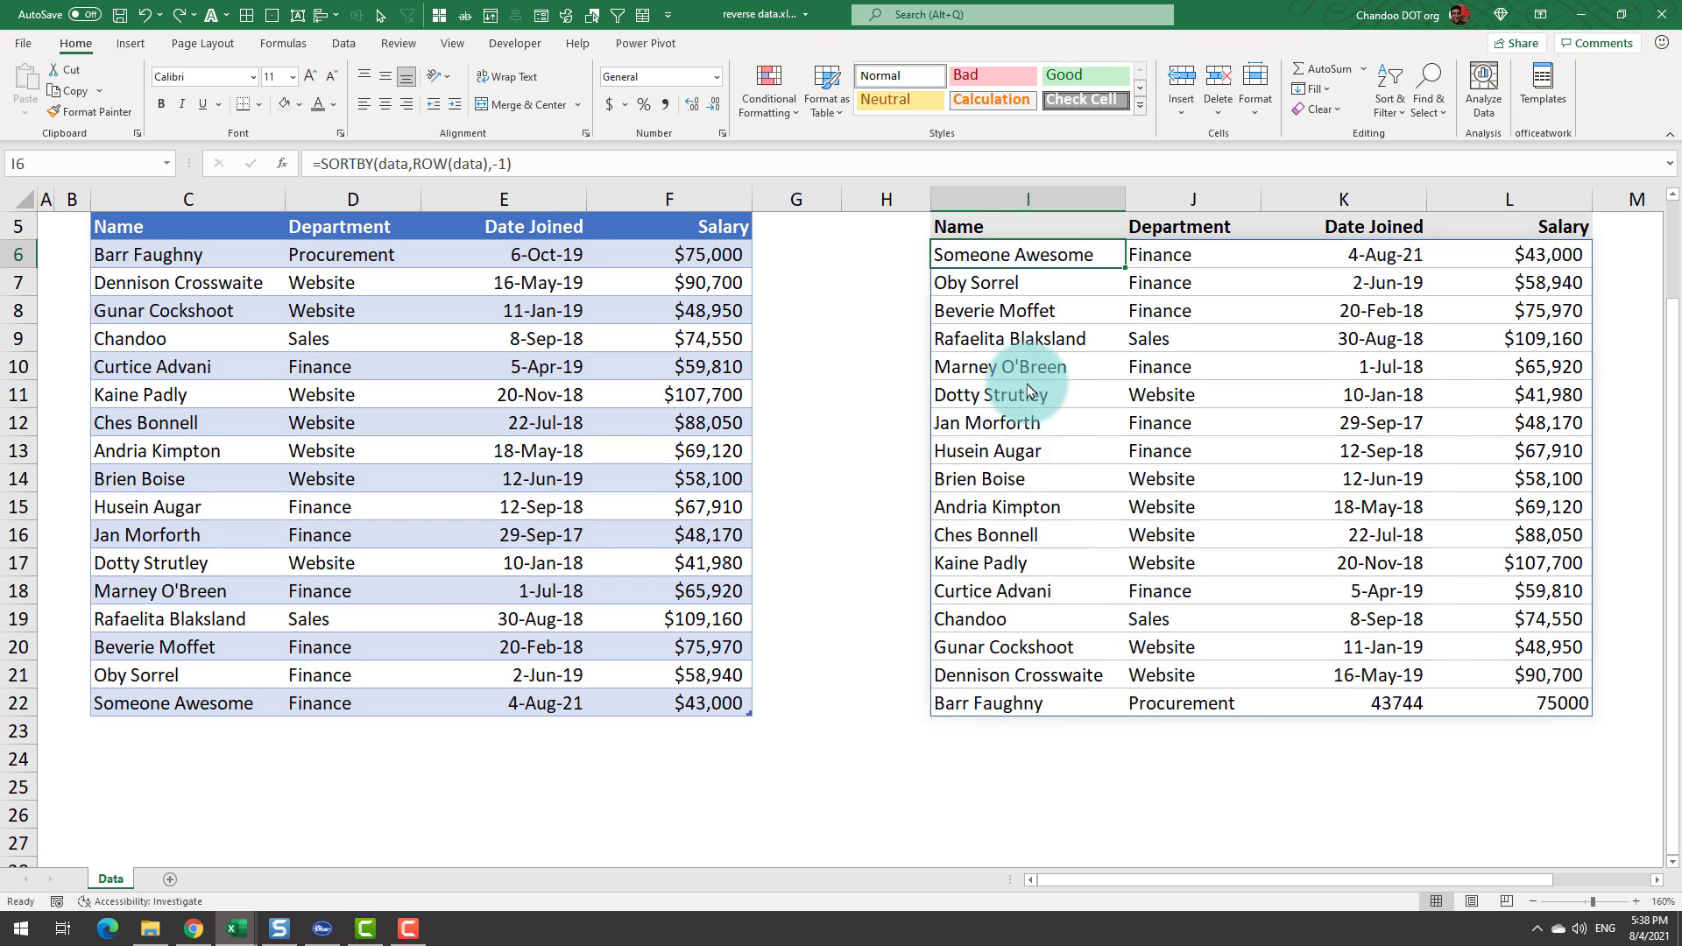
left_click(964, 701)
scroll(1014, 751, "up", 2)
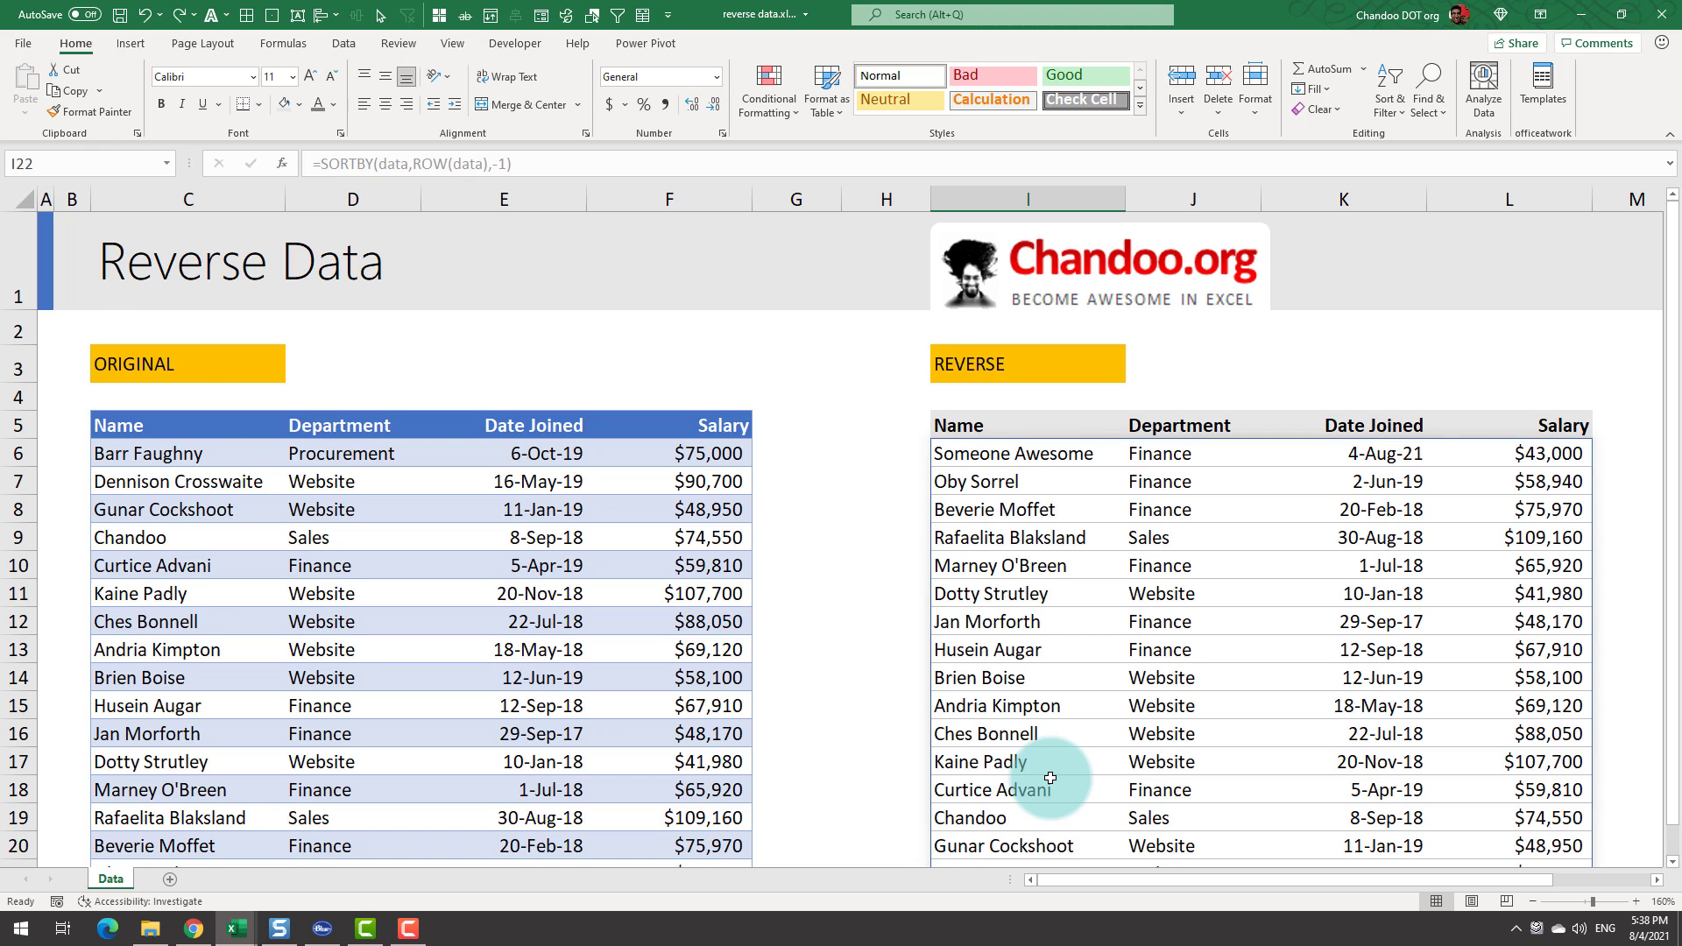
scroll(1051, 778, "down", 1)
scroll(1051, 778, "up", 1)
key("ctrl+Up")
key("ctrl+Left")
key("ctrl+Left")
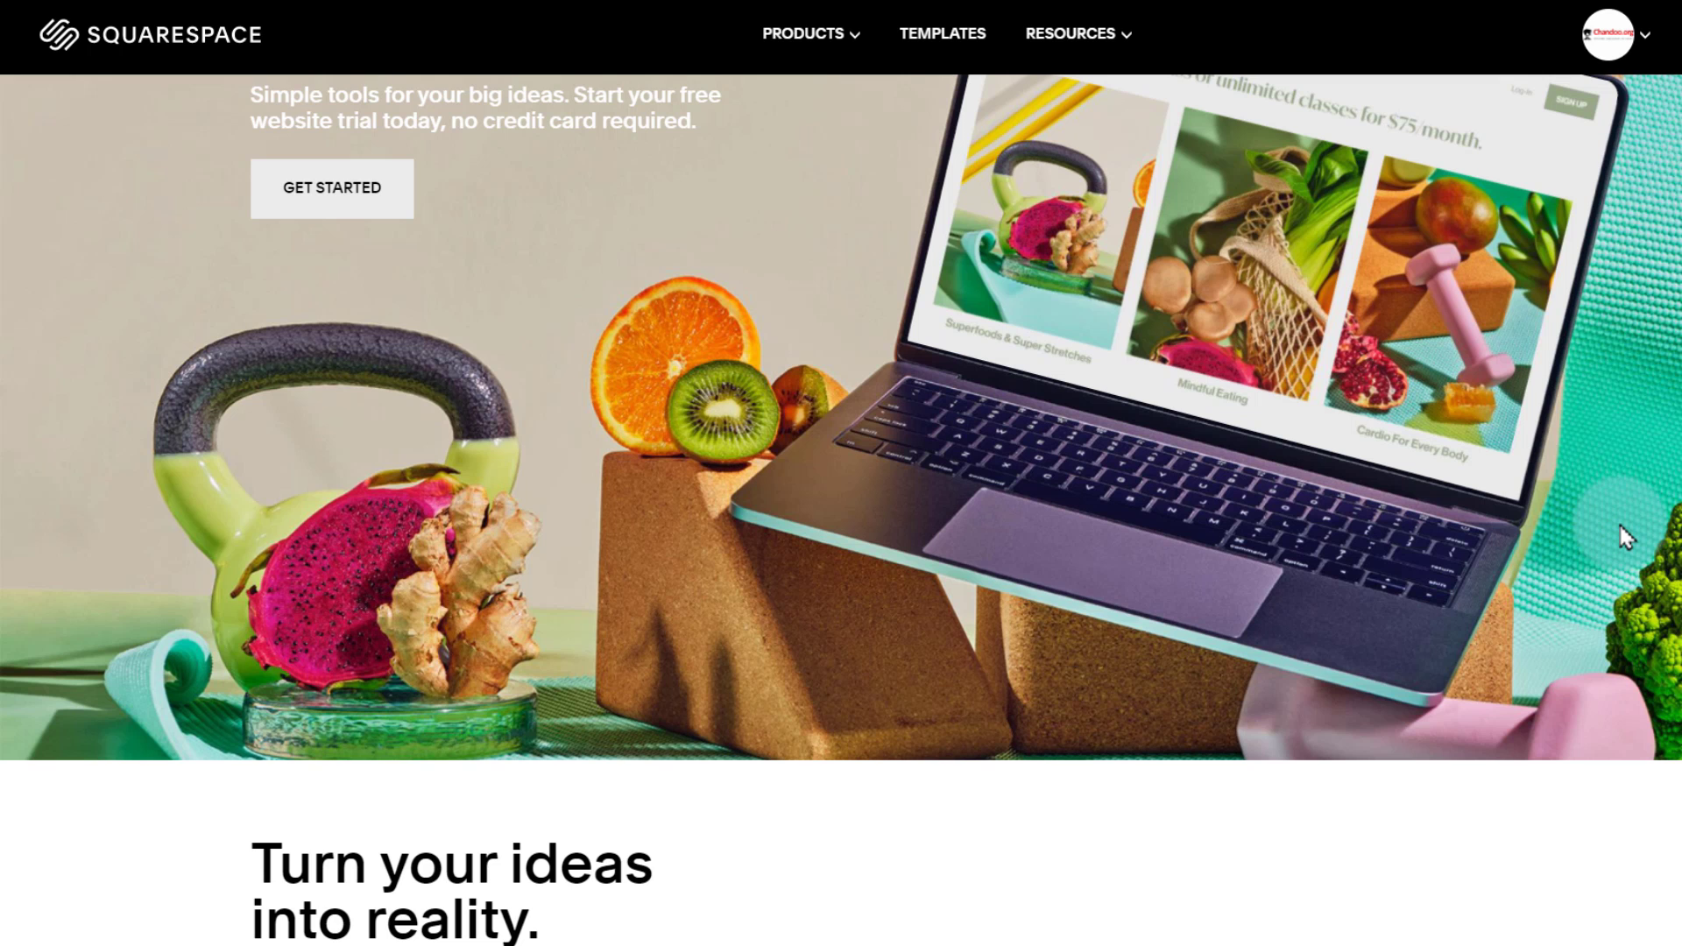
Switch to the Squarespace website and examine its Traffic and trends section on site analytics
scroll(1625, 537, "up", 2)
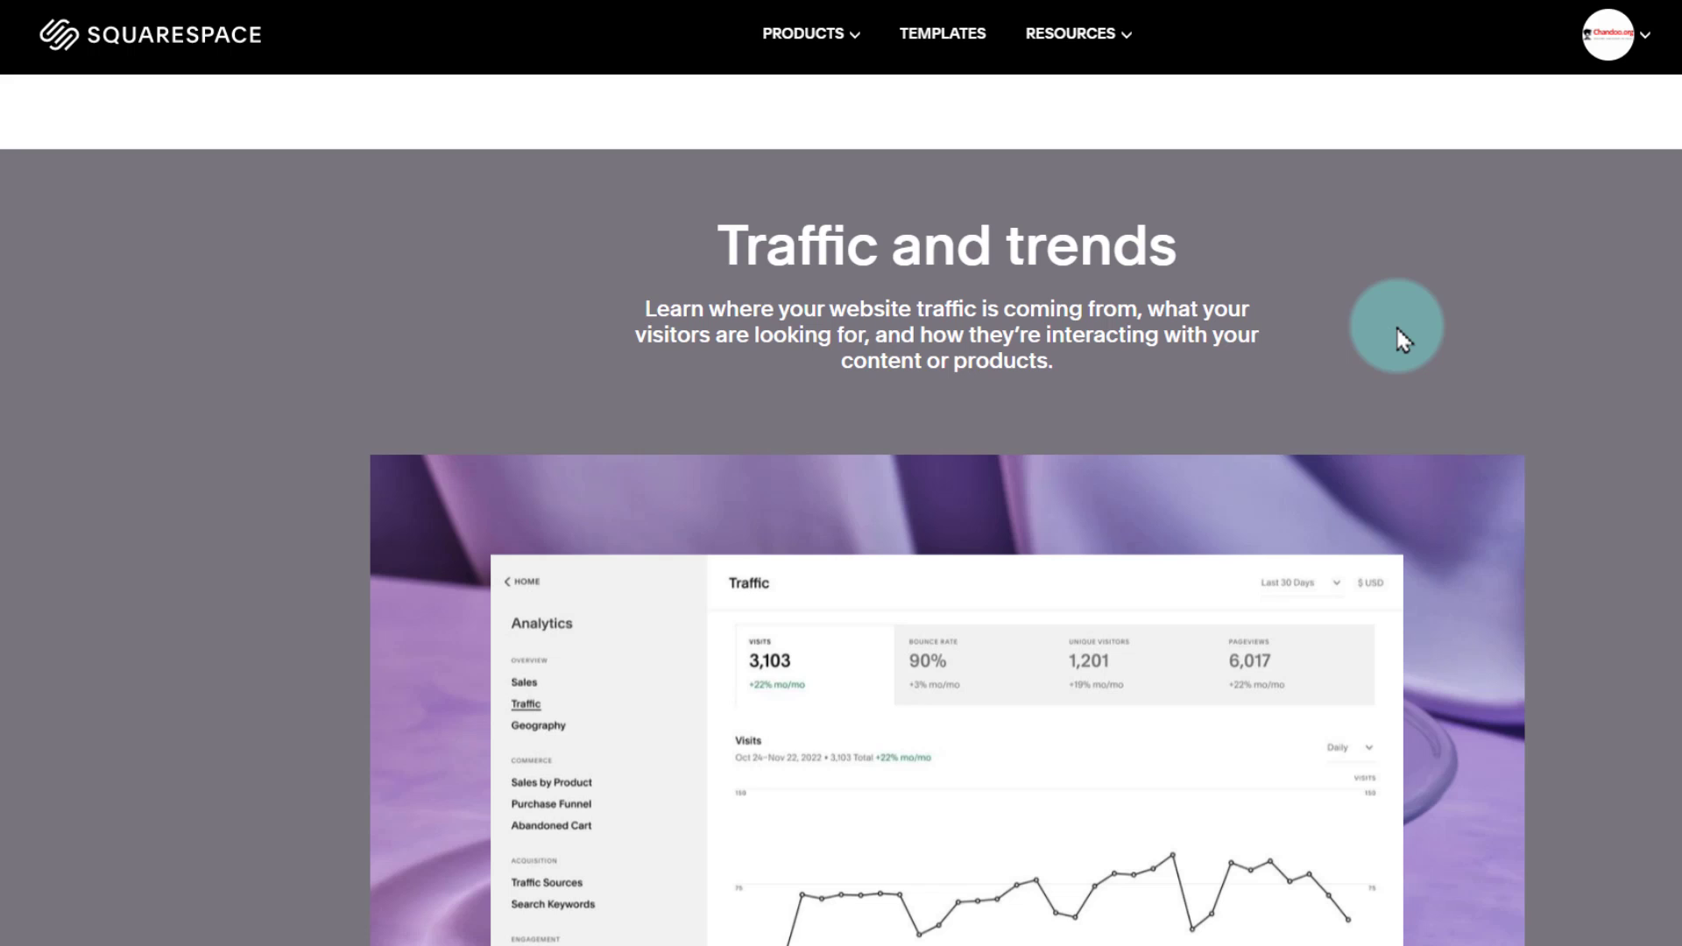
scroll(1399, 332, "up", 1)
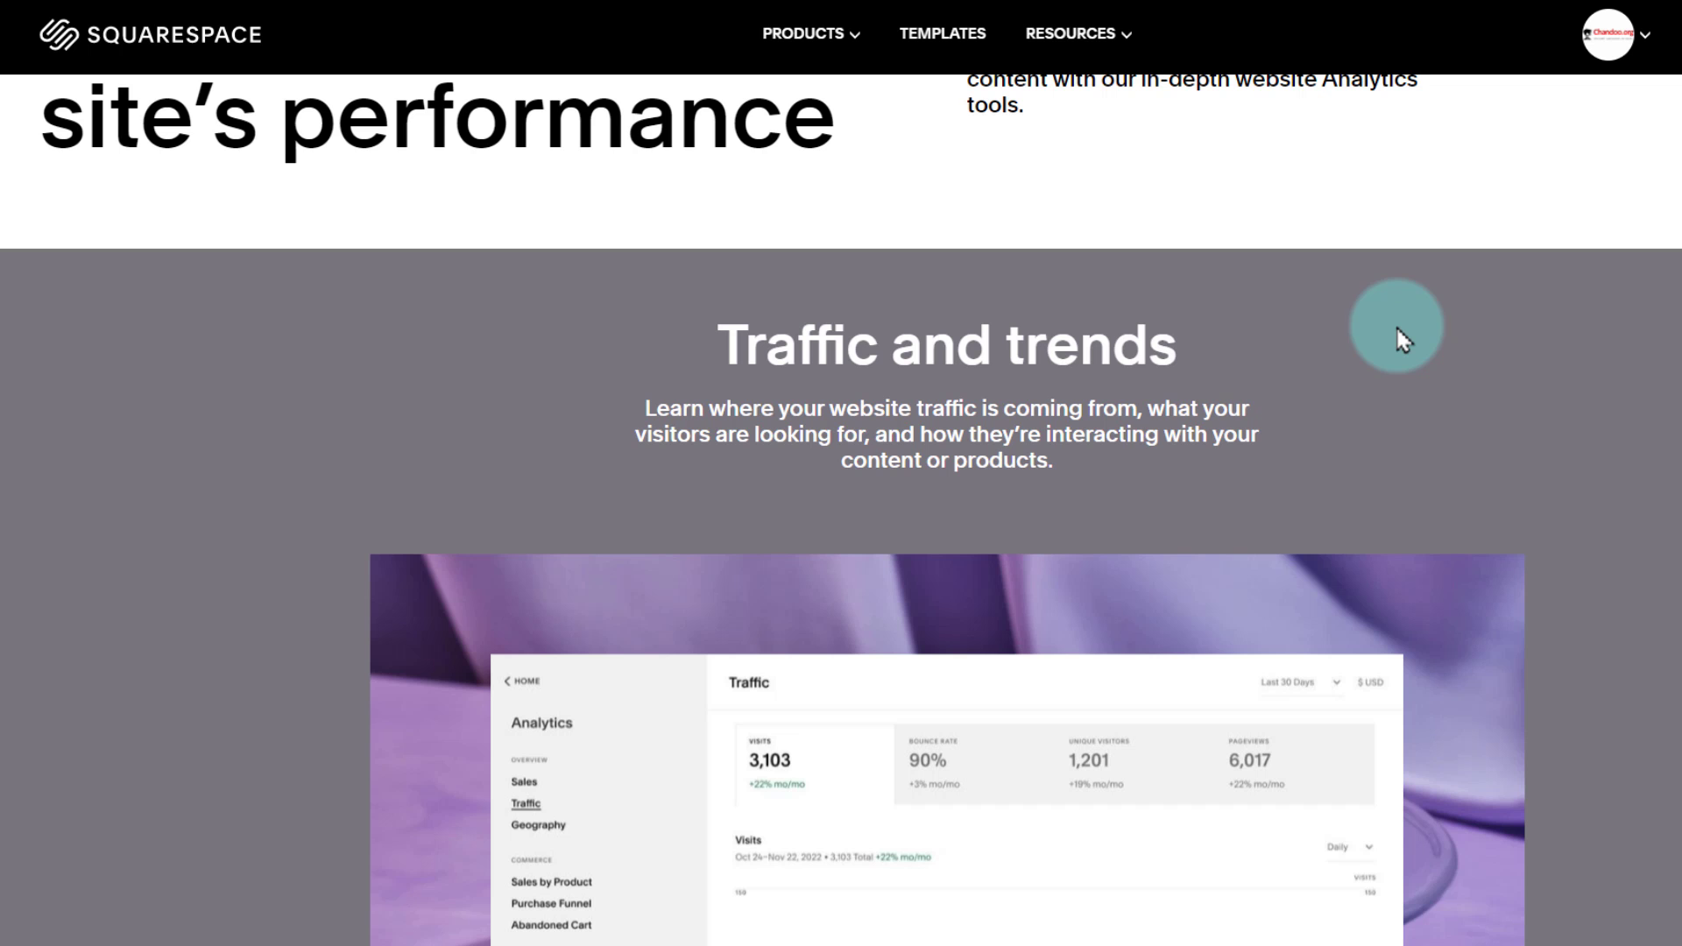
scroll(1396, 330, "down", 3)
scroll(1397, 330, "up", 1)
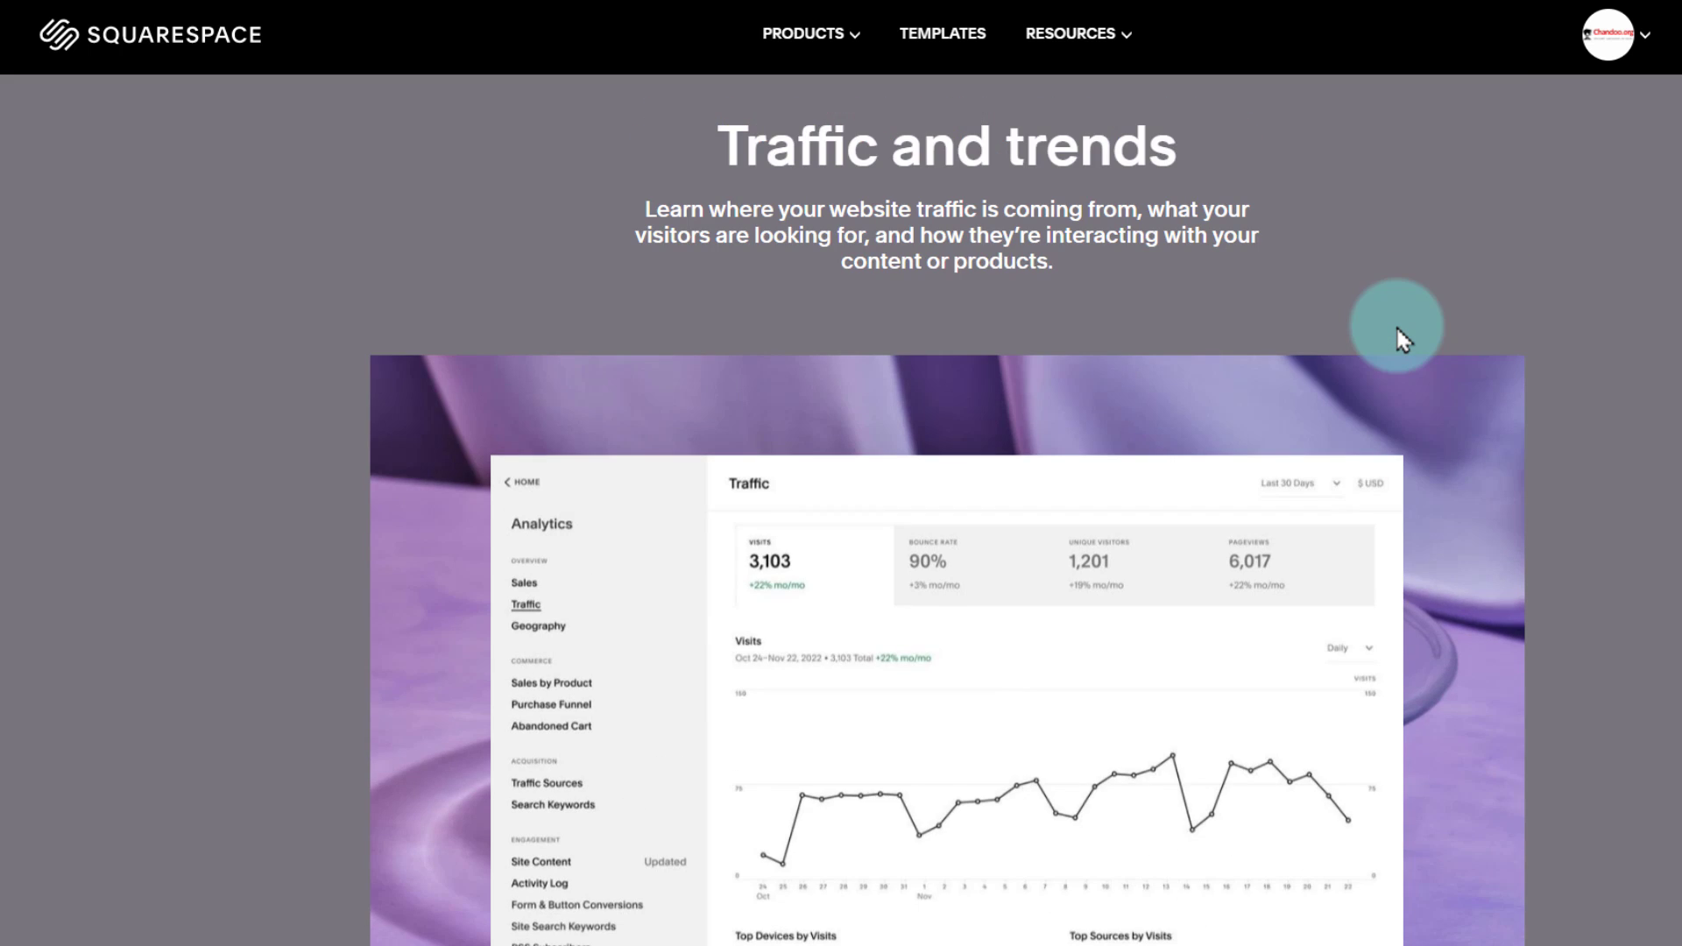
scroll(1396, 326, "down", 1)
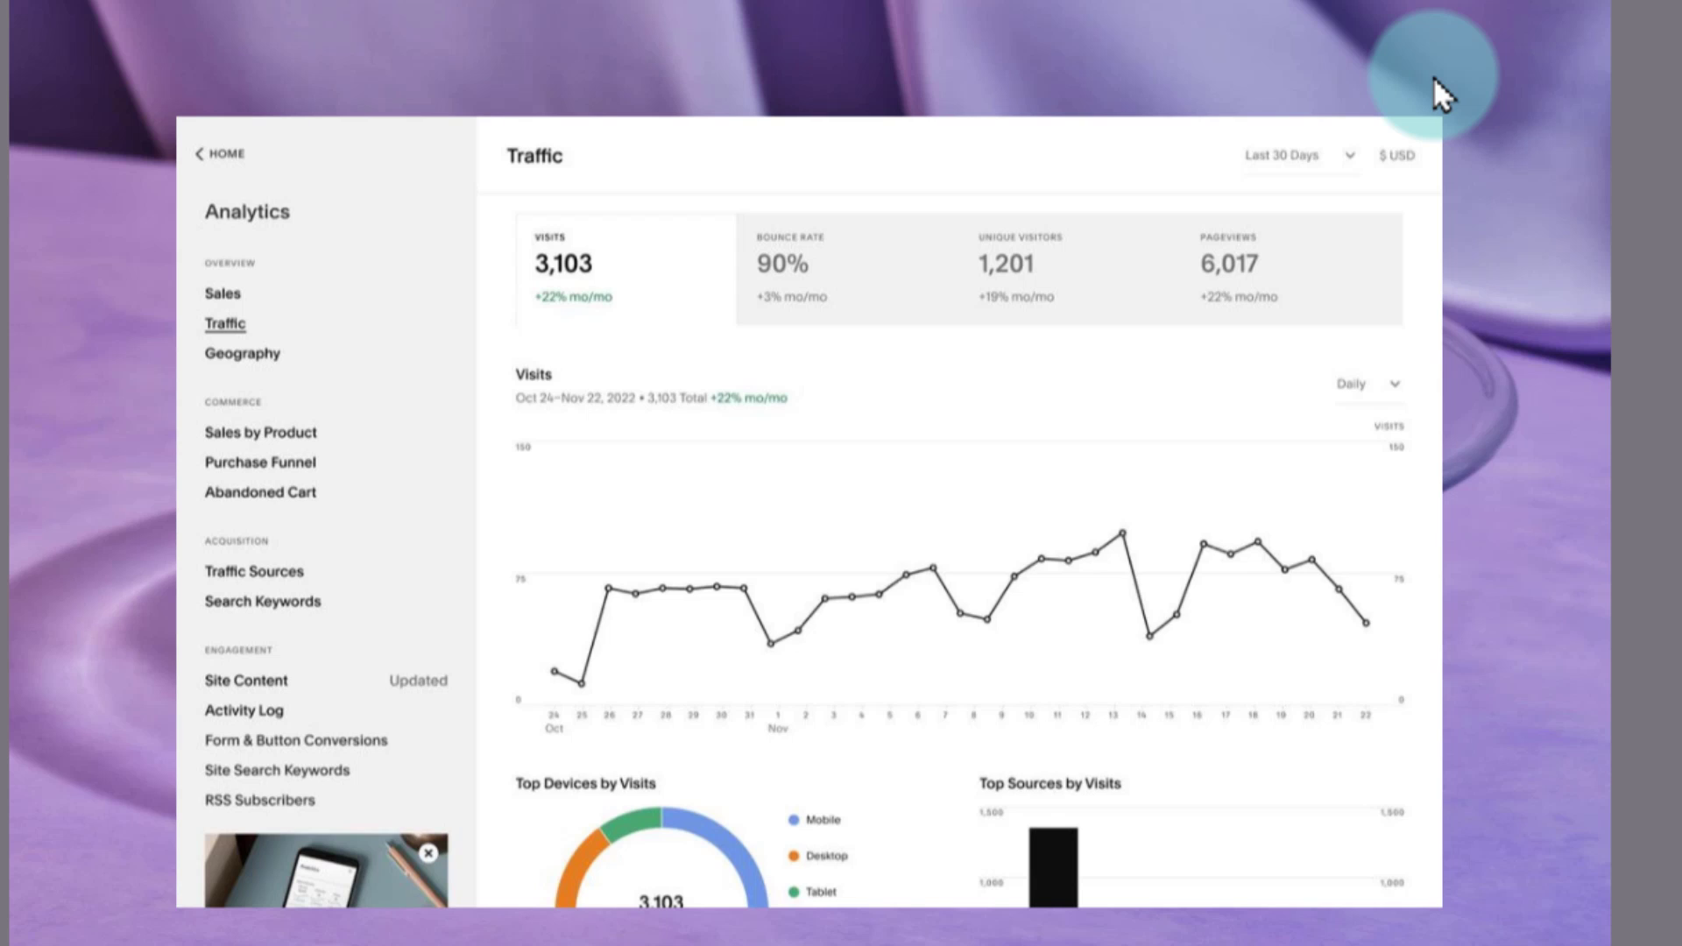
scroll(1442, 92, "down", 7)
scroll(1441, 92, "up", 3)
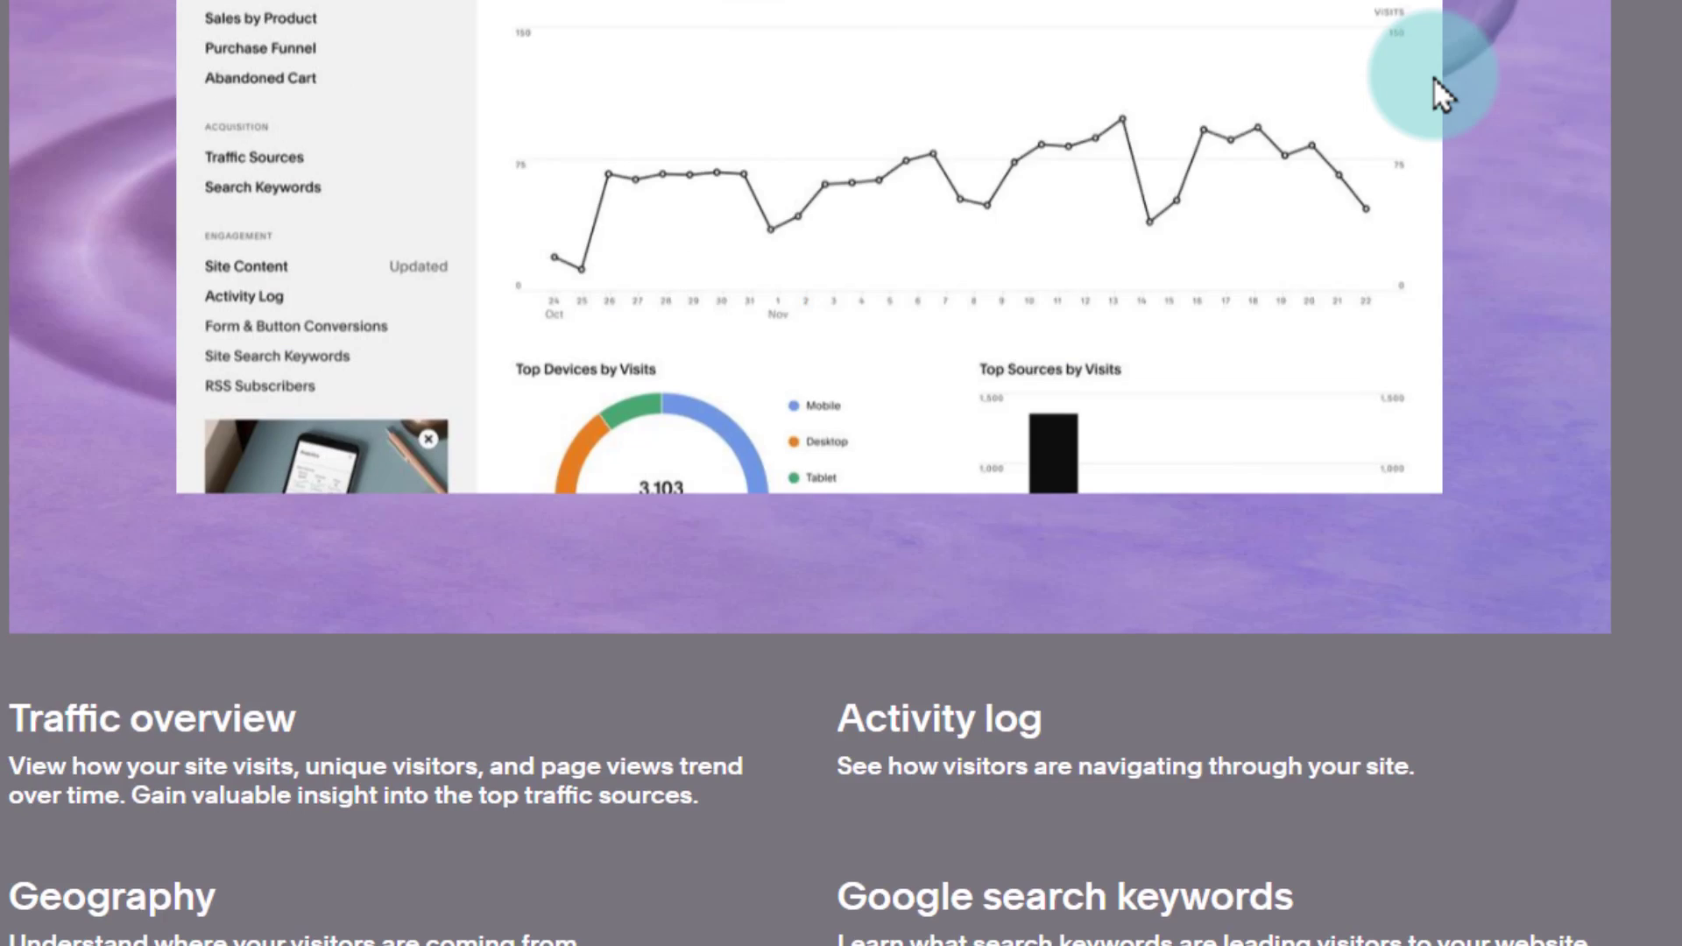
scroll(1411, 71, "down", 1)
scroll(1415, 84, "up", 4)
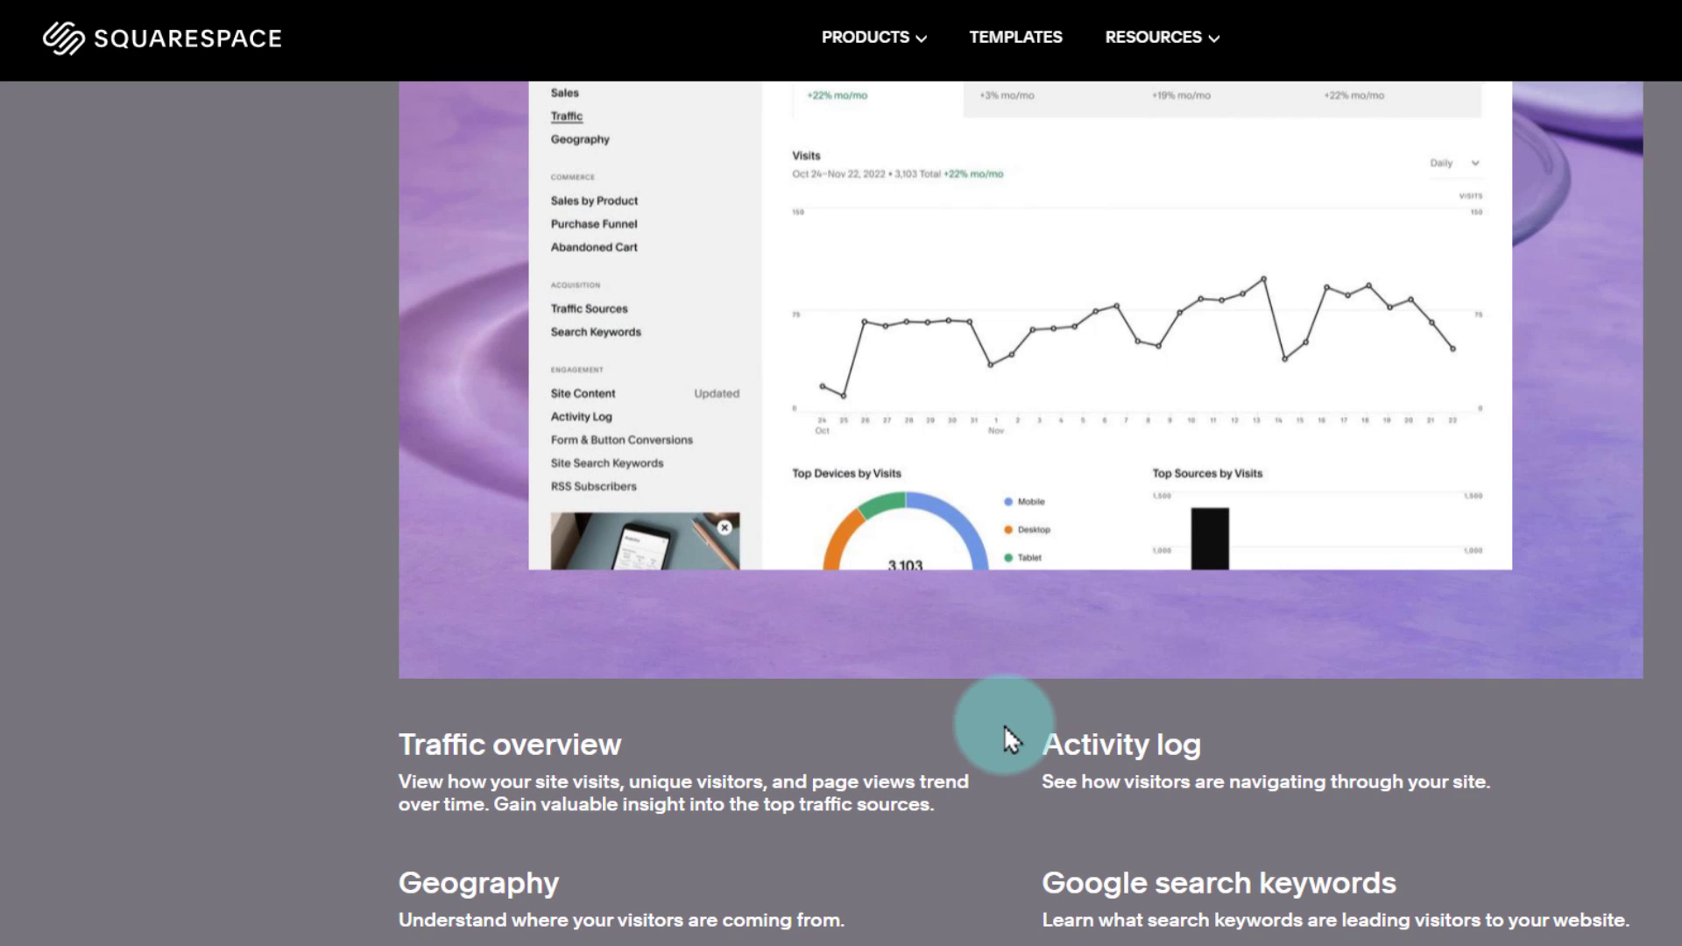
scroll(1003, 724, "down", 1)
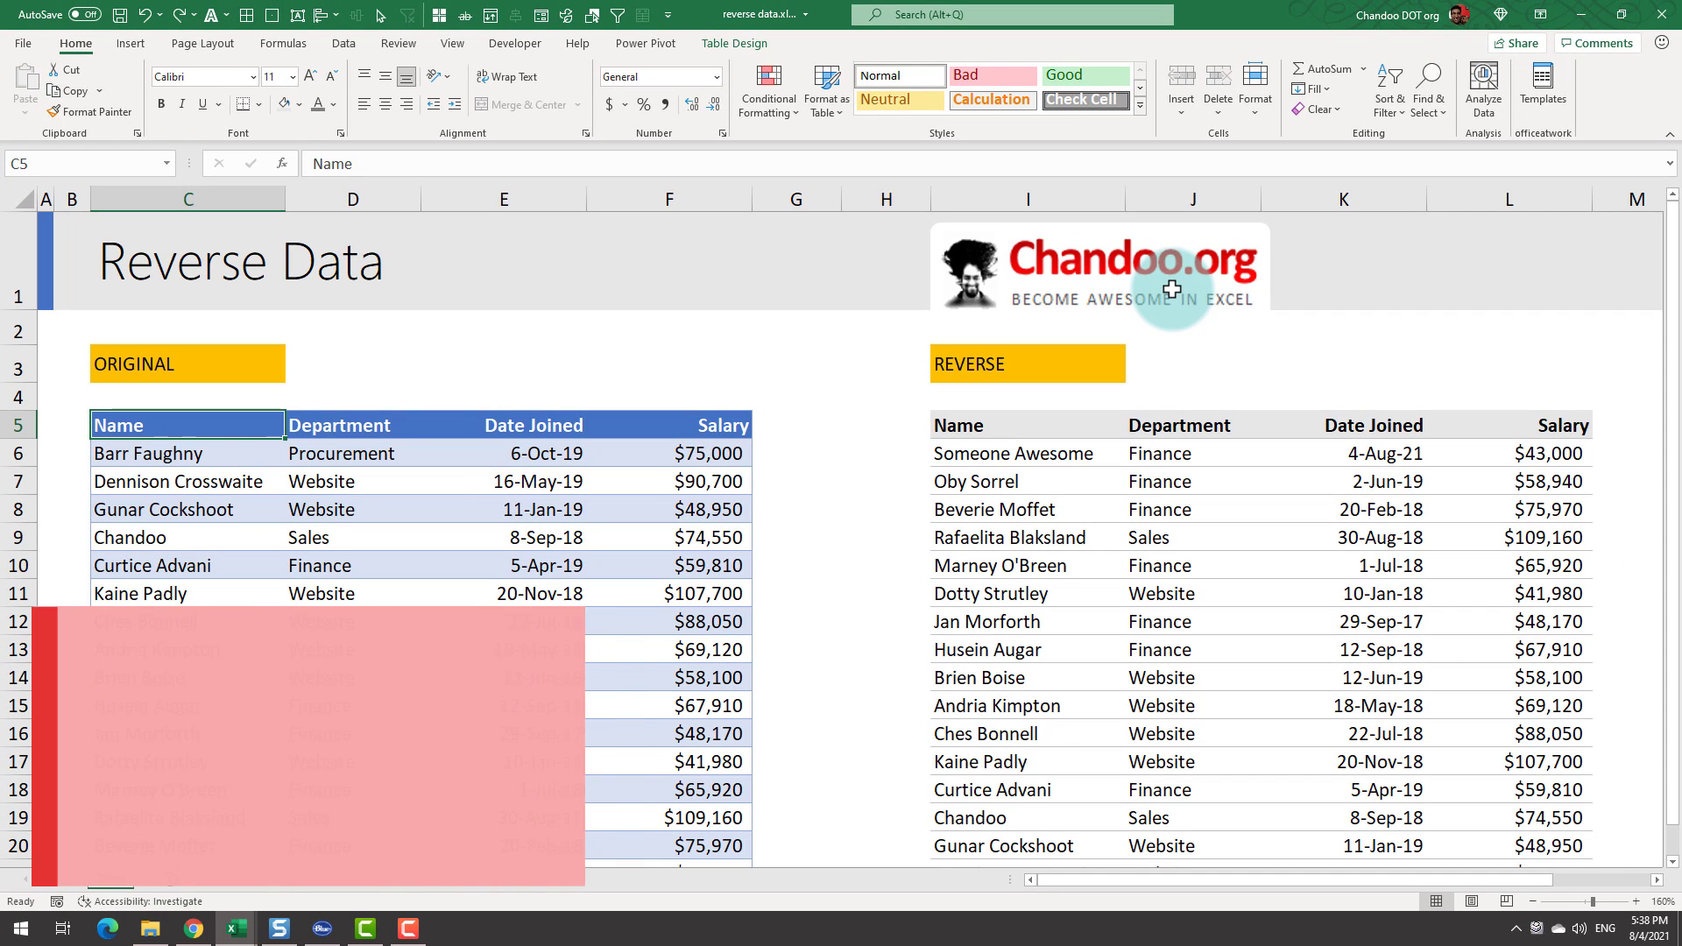
Load the original table from the Reverse Data sheet into the Power Query Editor
left_click(181, 453)
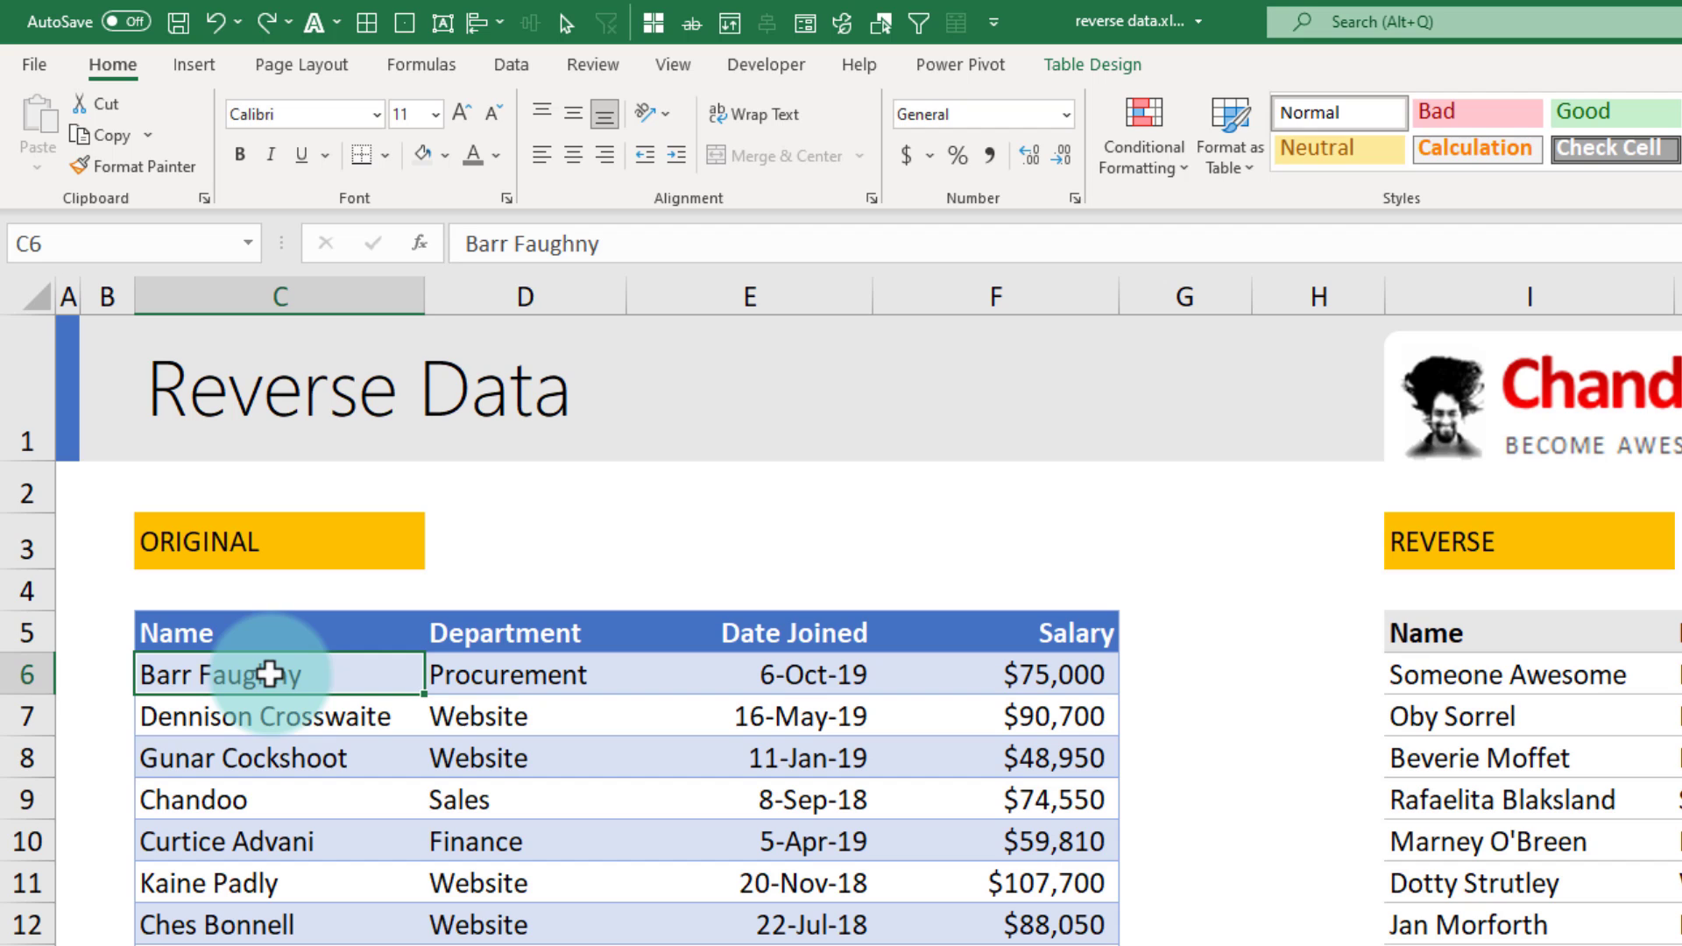
left_click(513, 66)
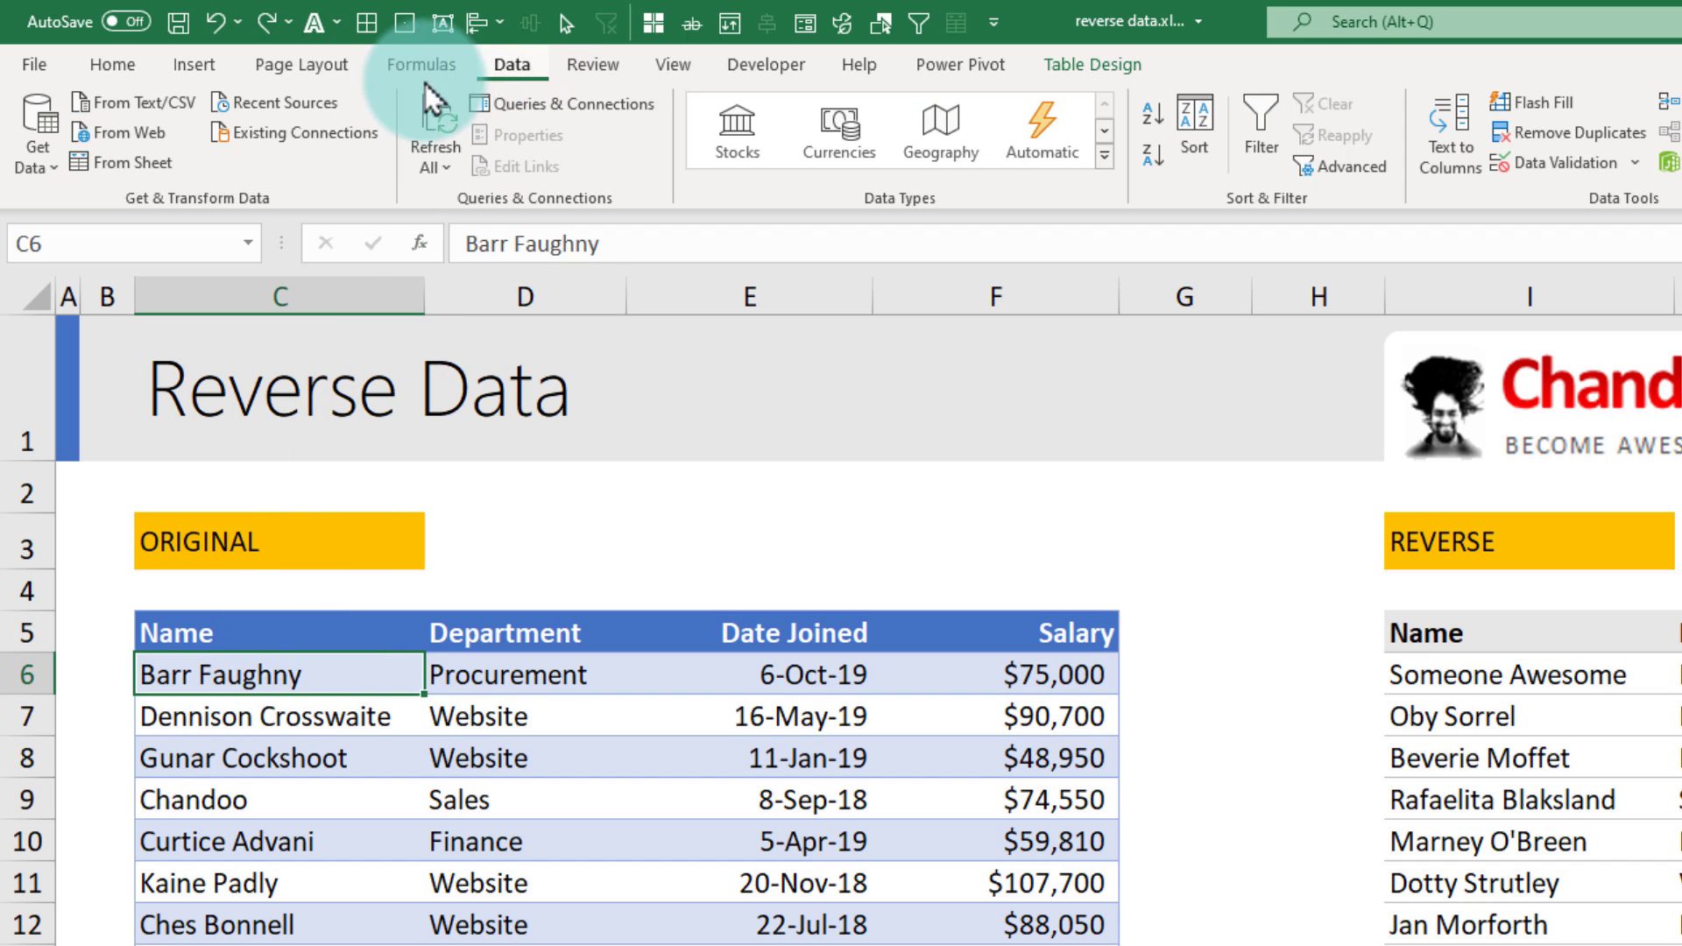
left_click(114, 169)
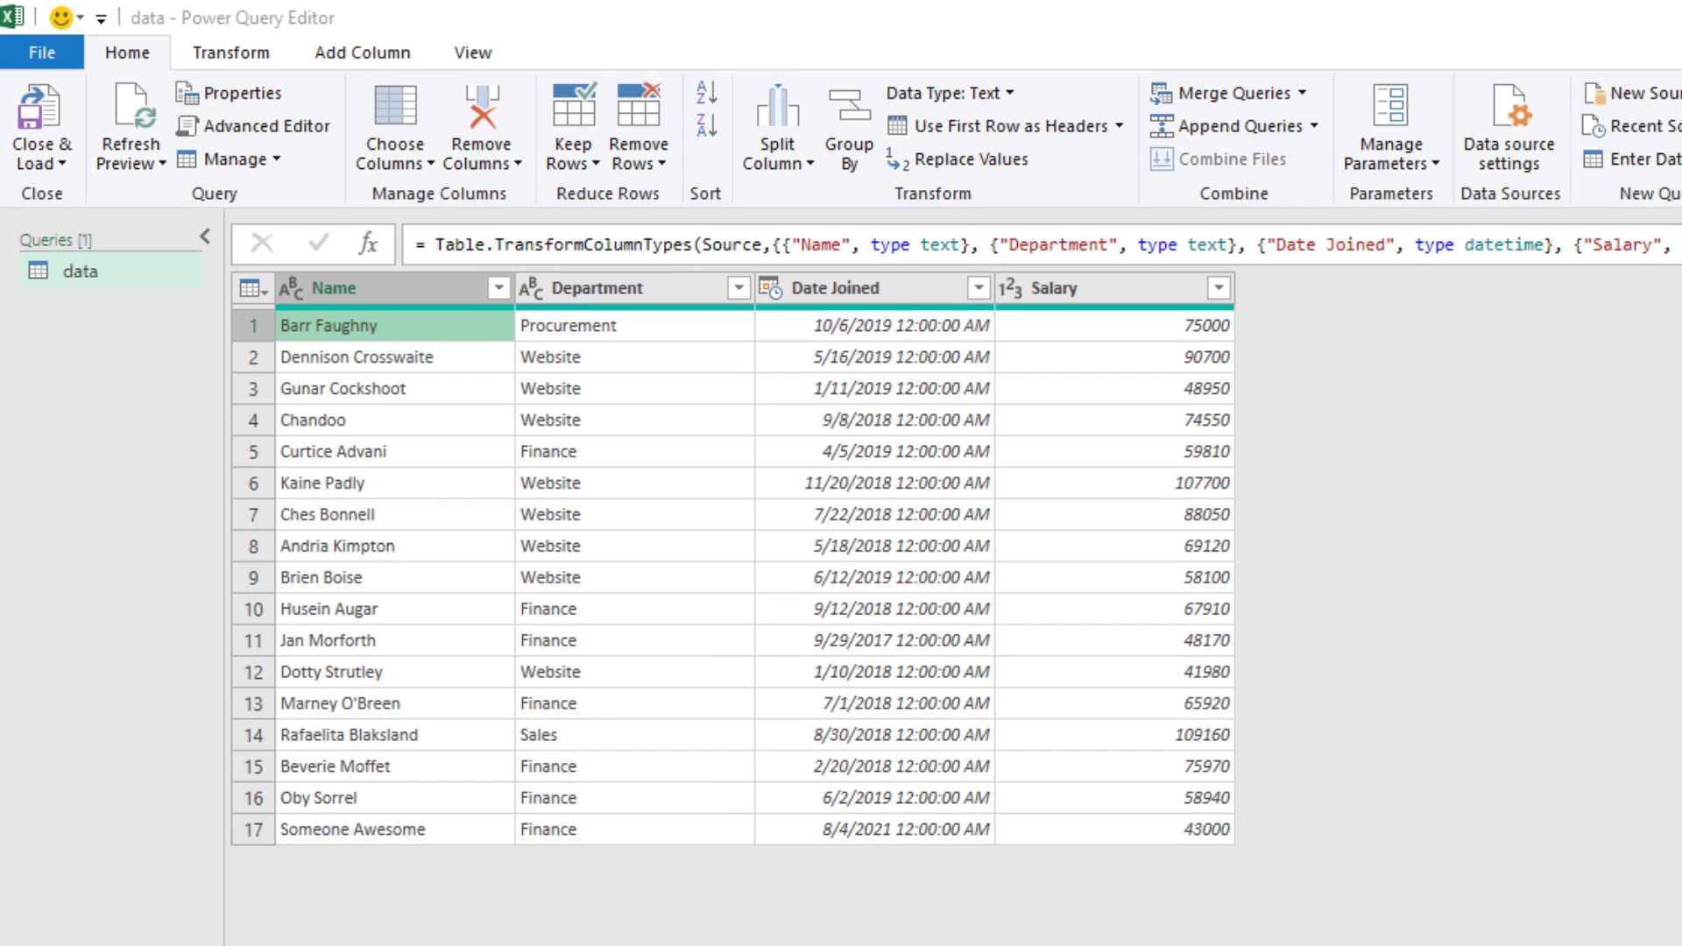
Reverse the row order of the data query in Power Query and rename the query ReverseData
left_click(241, 54)
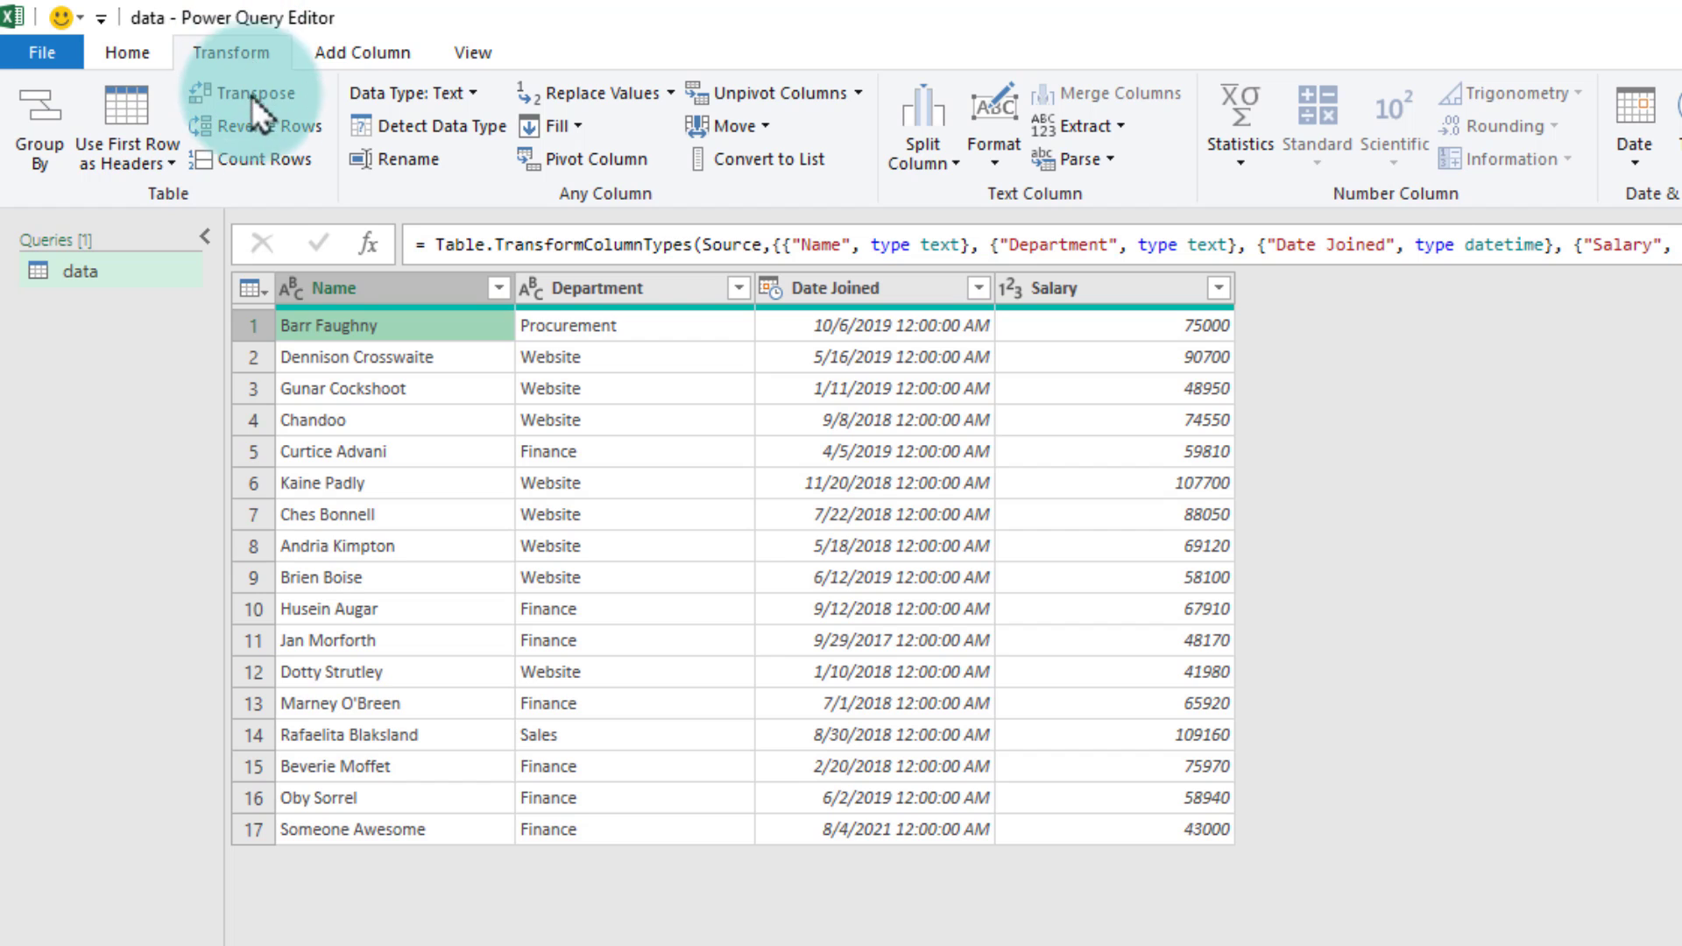
left_click(261, 139)
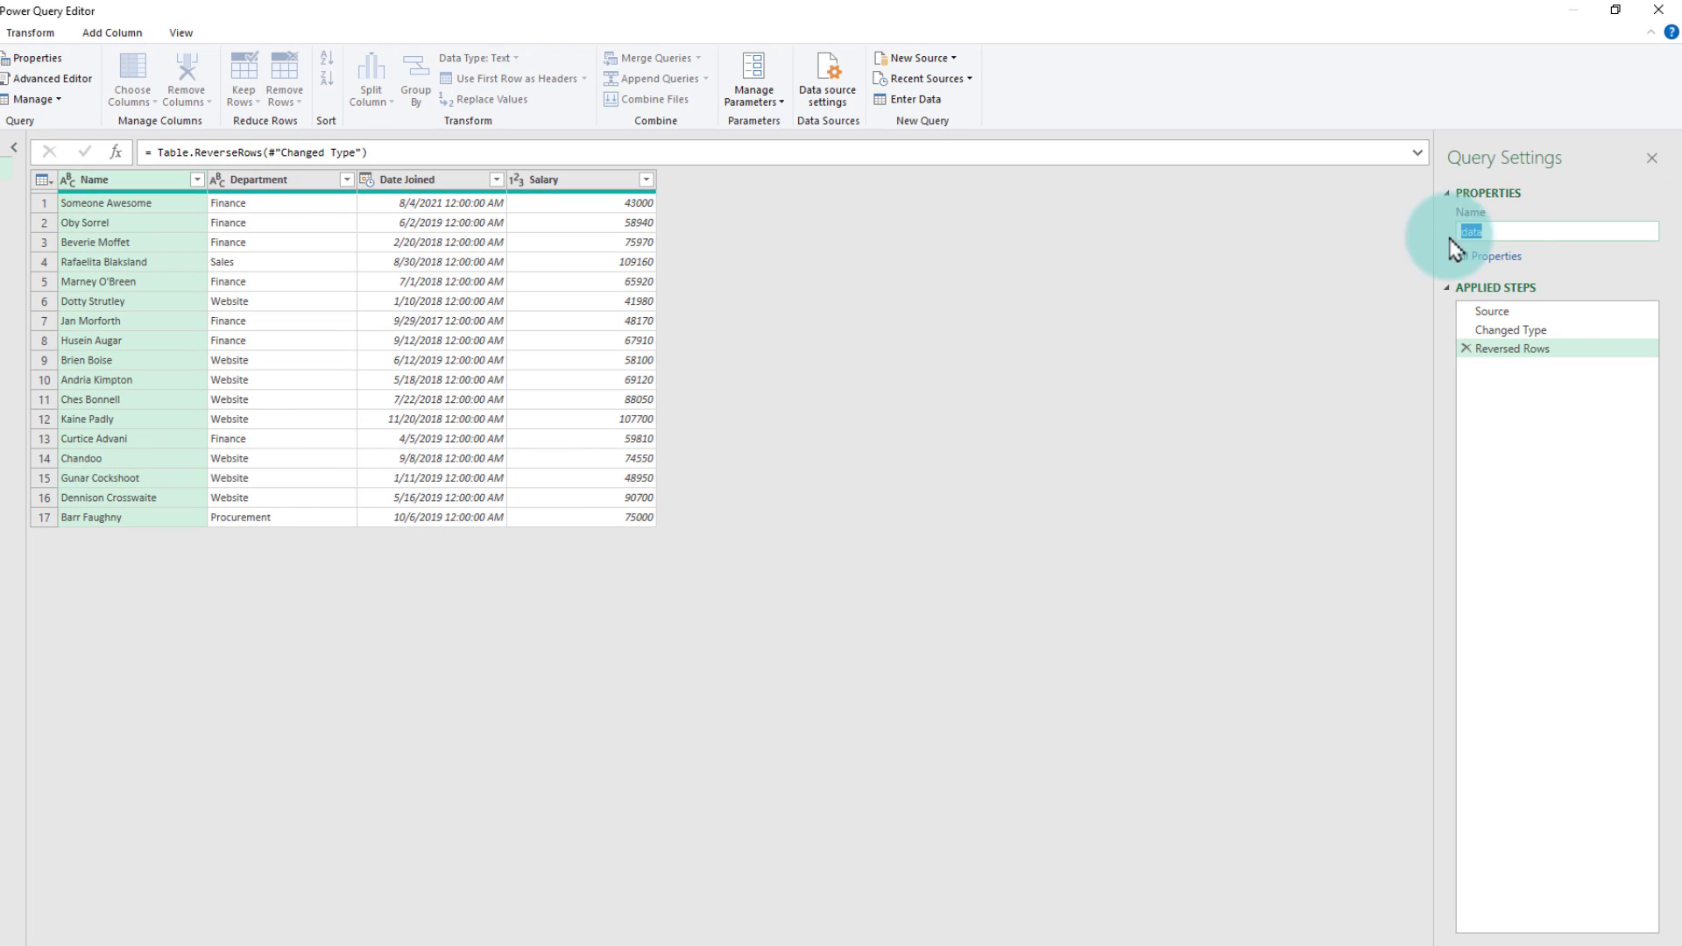
type("ReverseData")
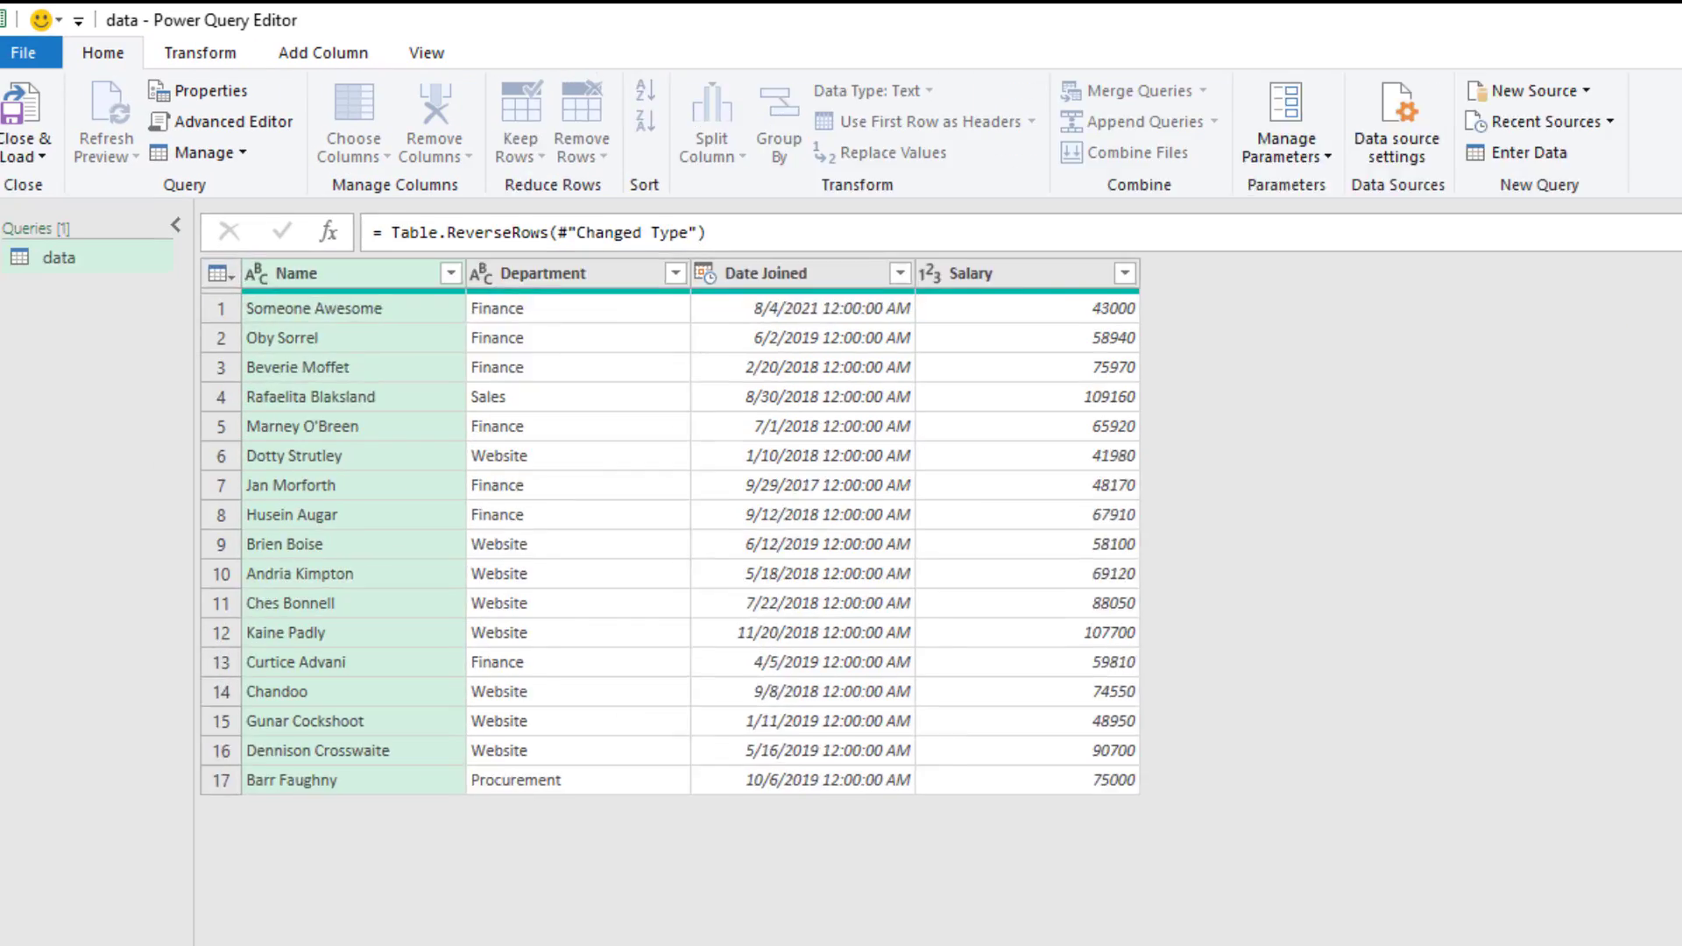
Load the query's result into a new worksheet, then return to the Data sheet
left_click(130, 120)
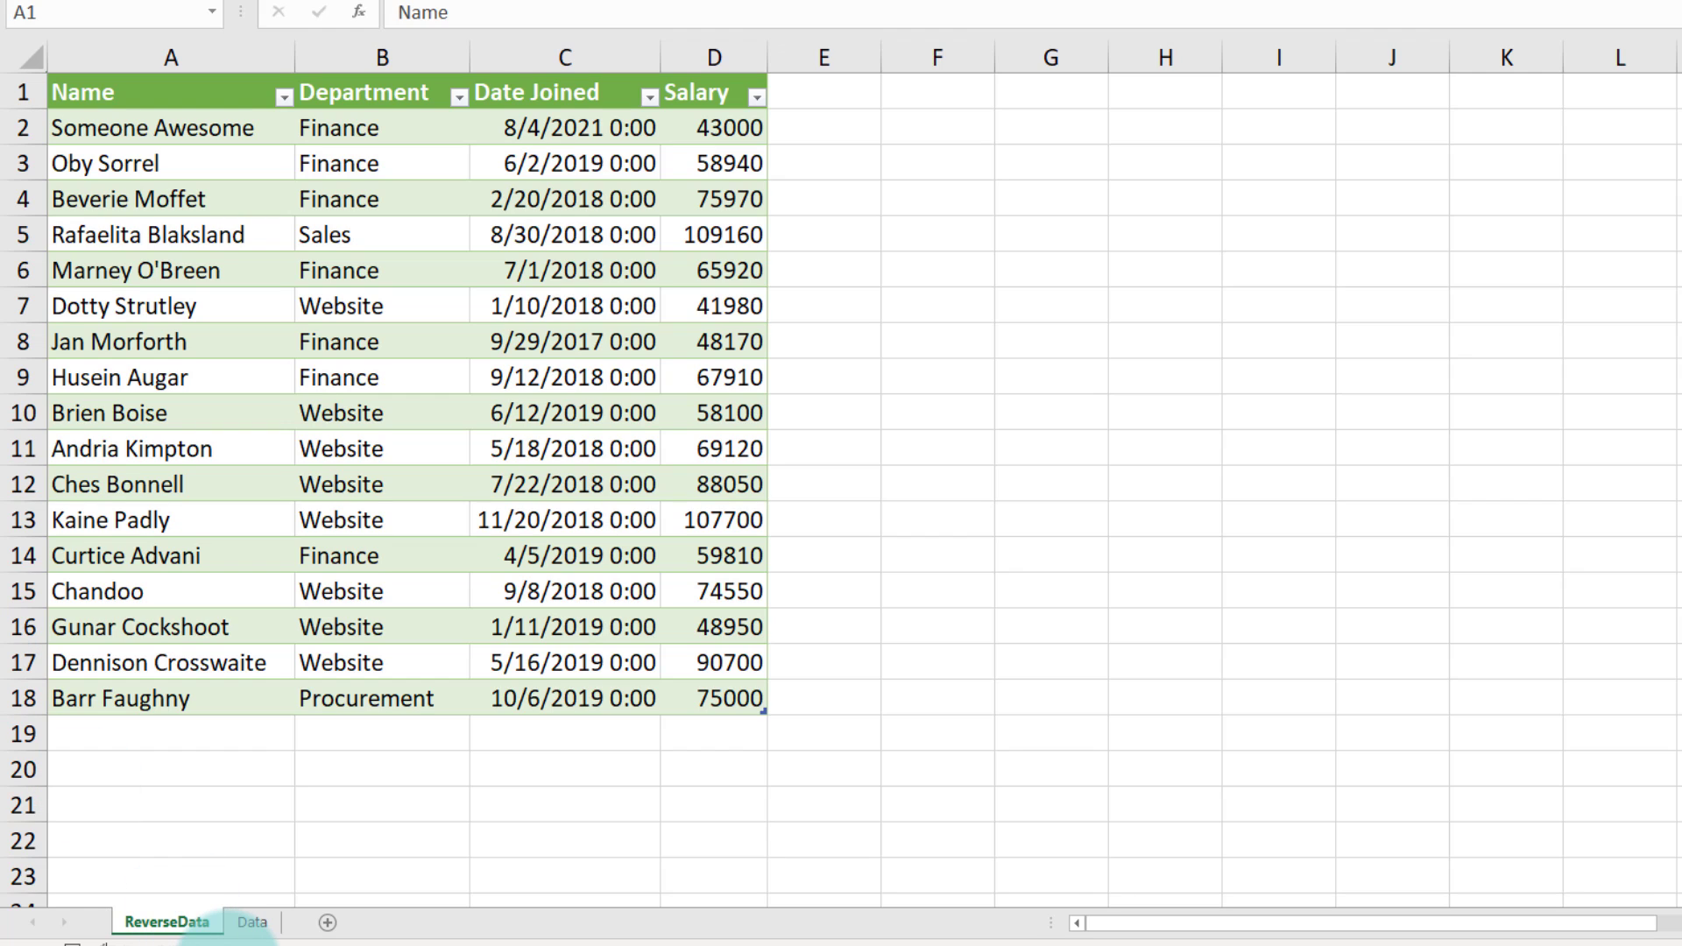
left_click(257, 920)
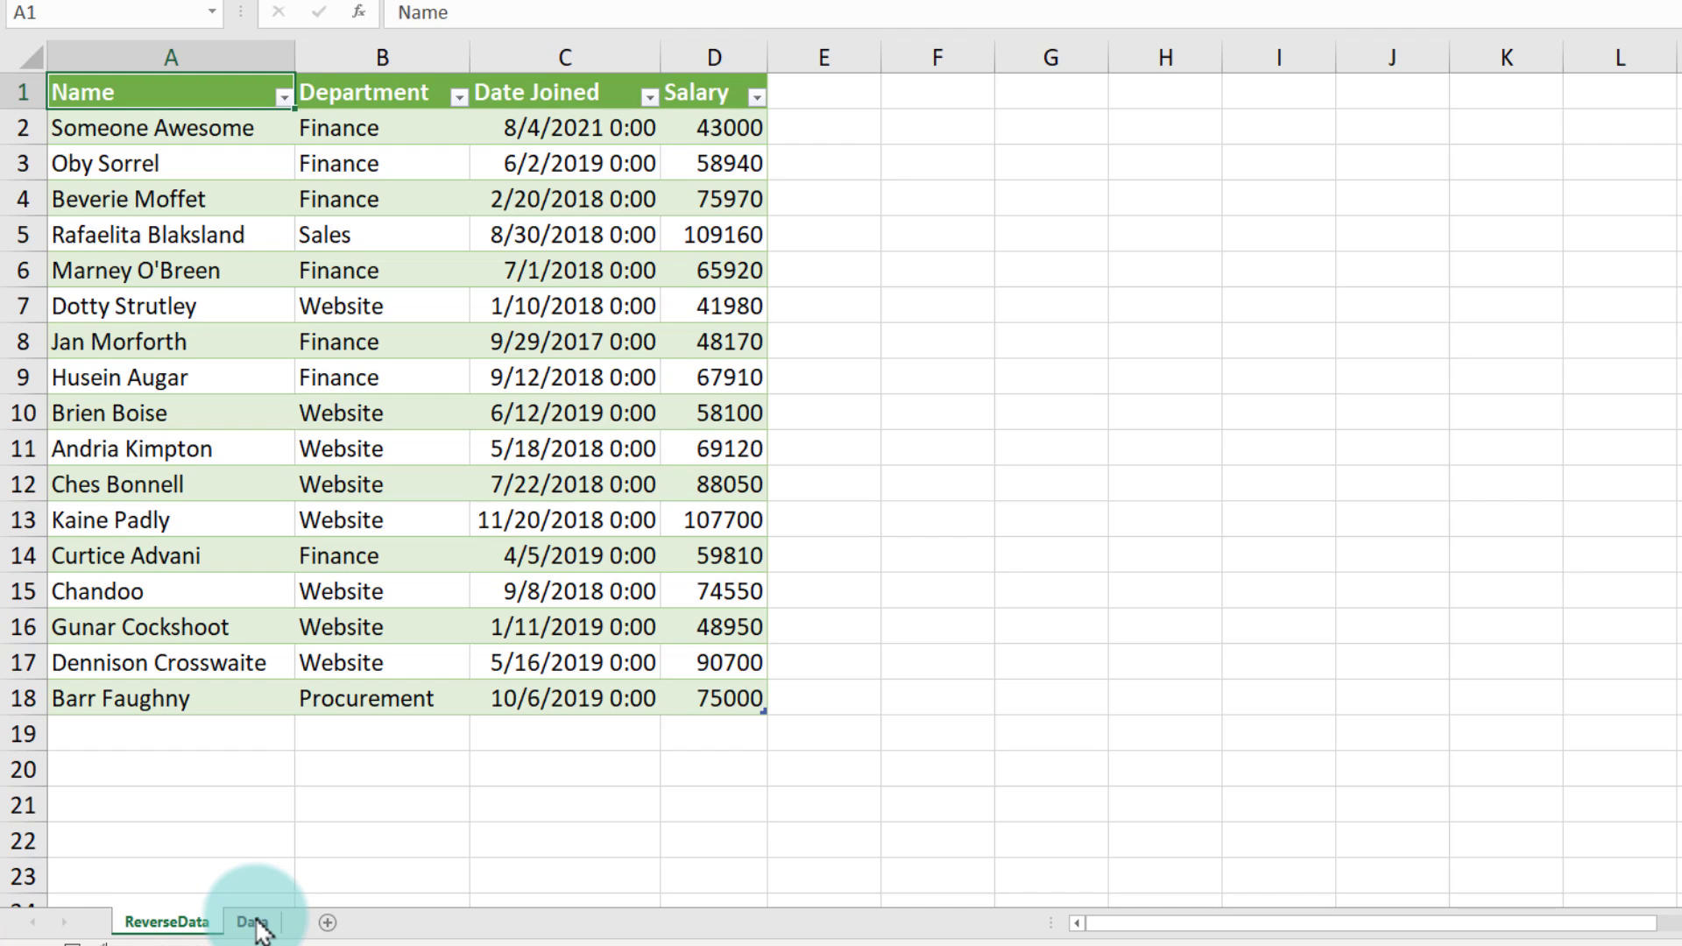
left_click(257, 922)
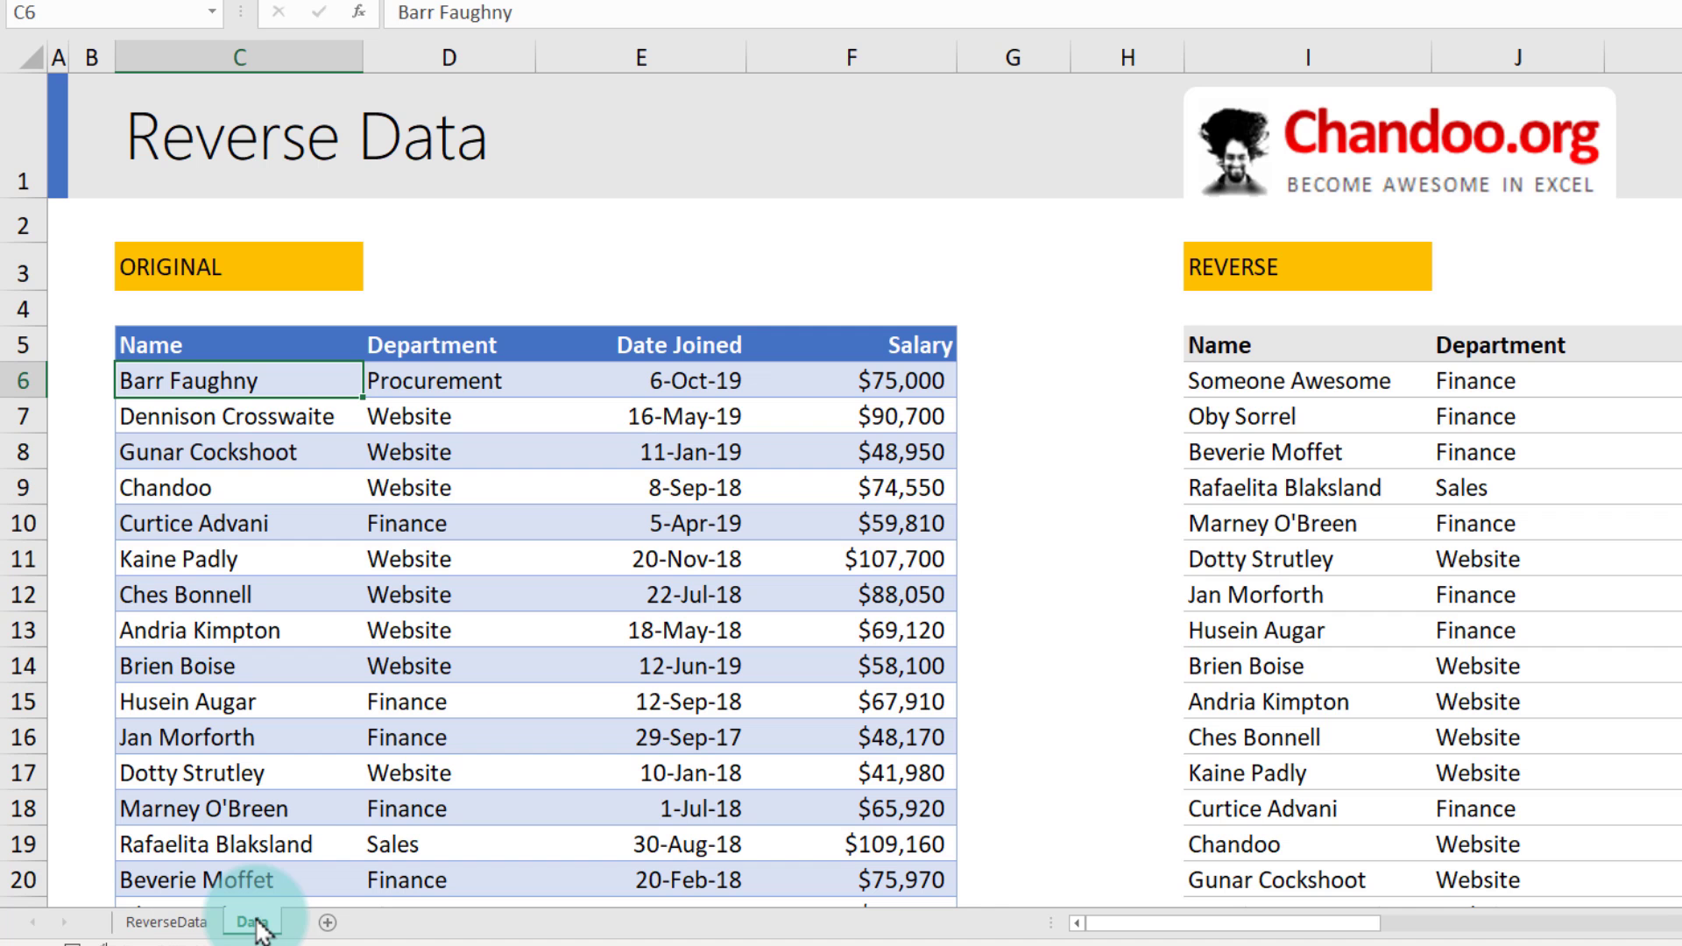
Set the Department in D7 of the original table to Sales and check the matching cell in the SORTBY list
left_click(430, 418)
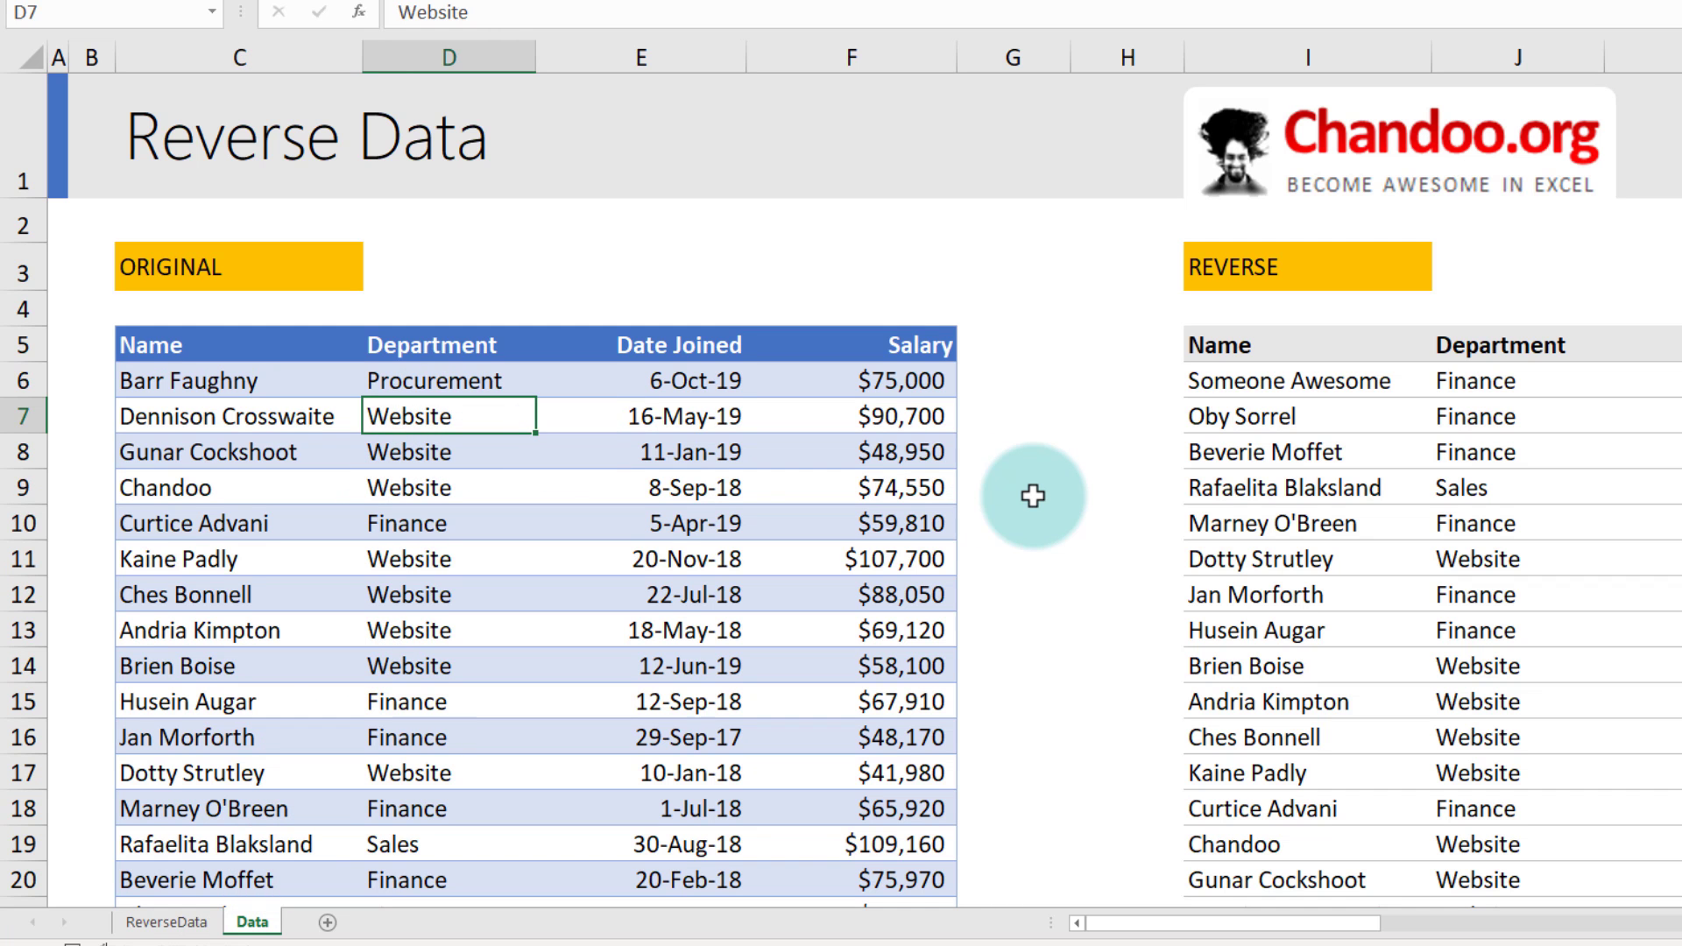
type("Sales")
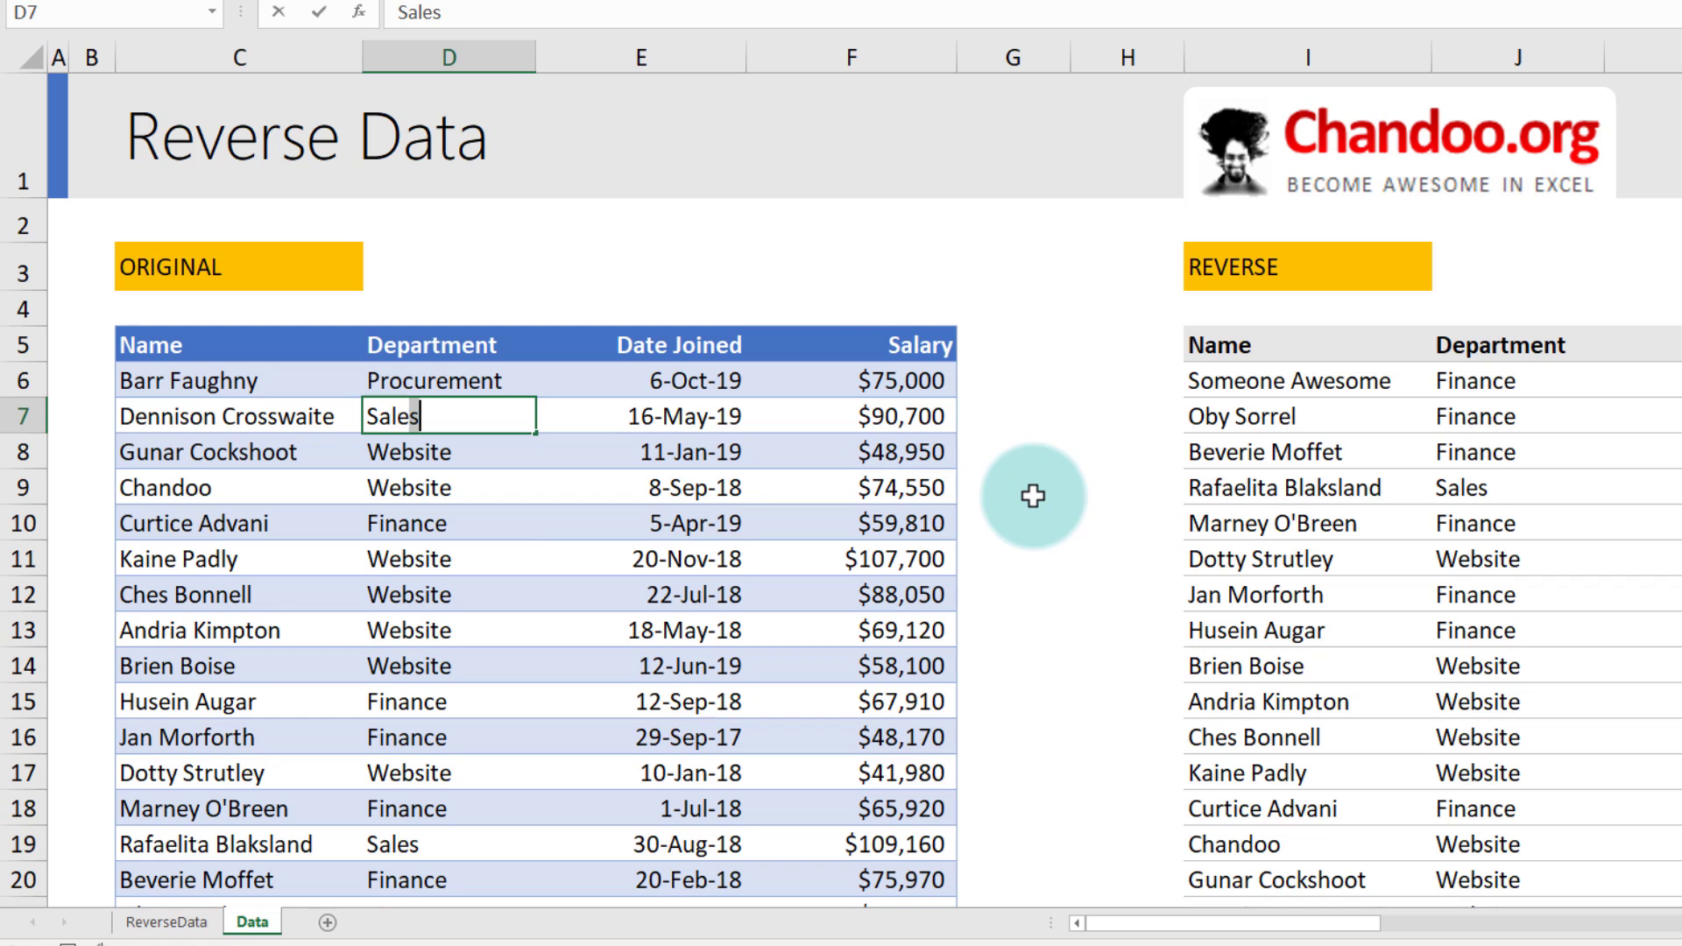
left_click(701, 524)
left_click(399, 421)
scroll(1463, 780, "down", 1)
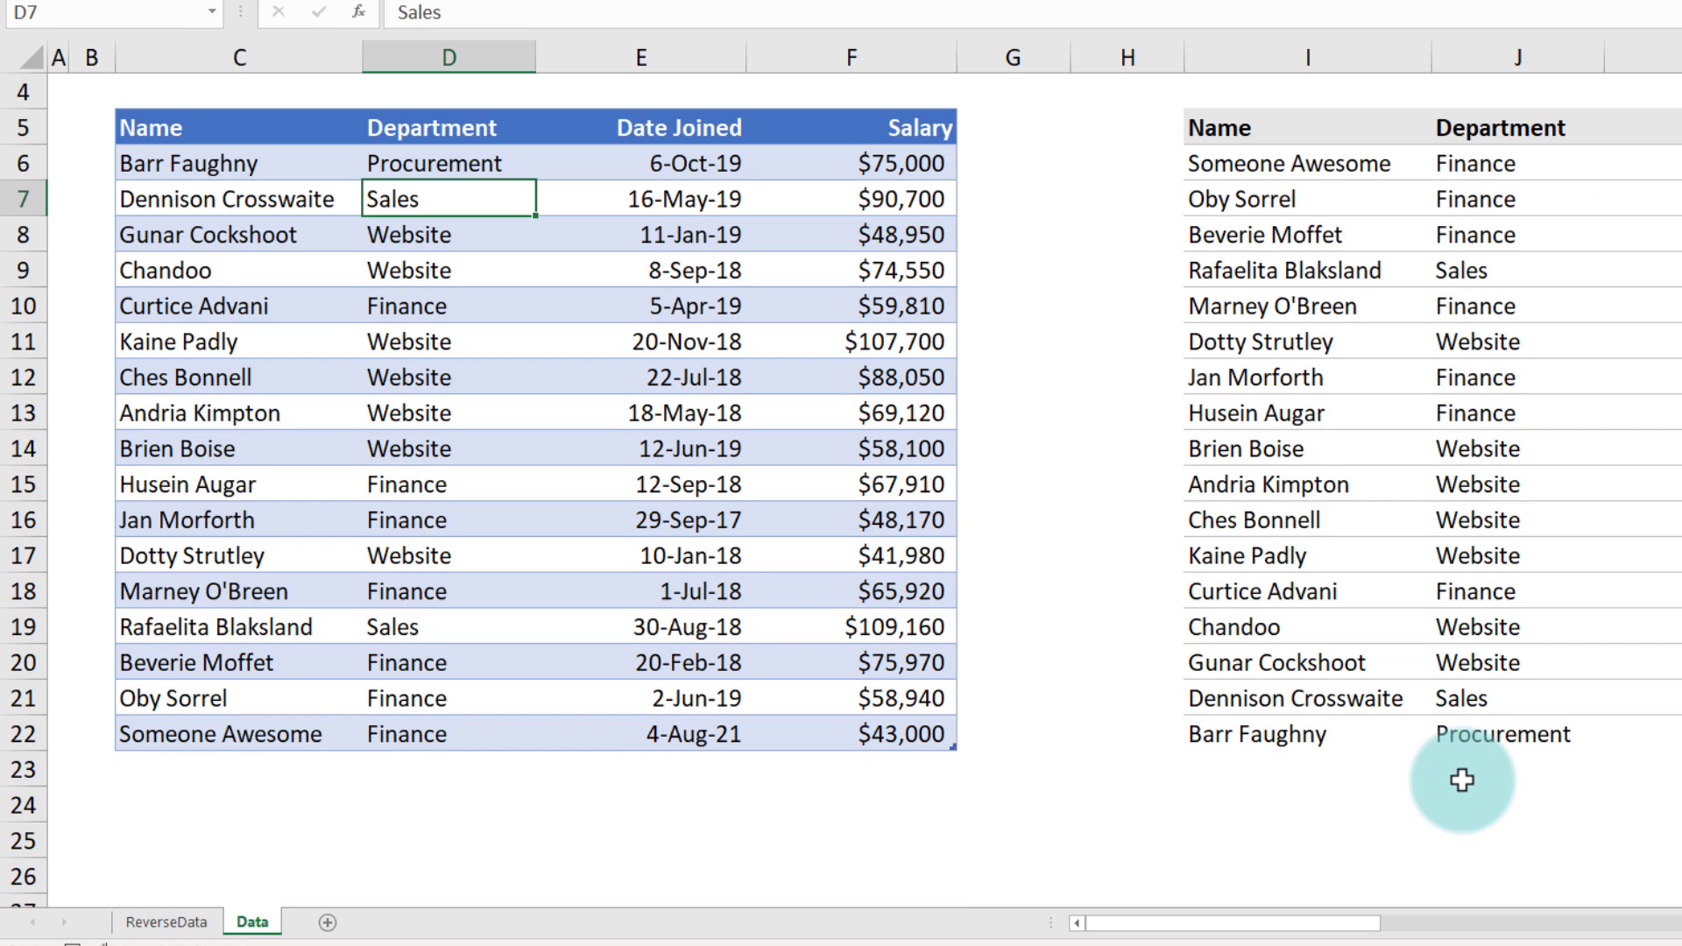
left_click(1491, 698)
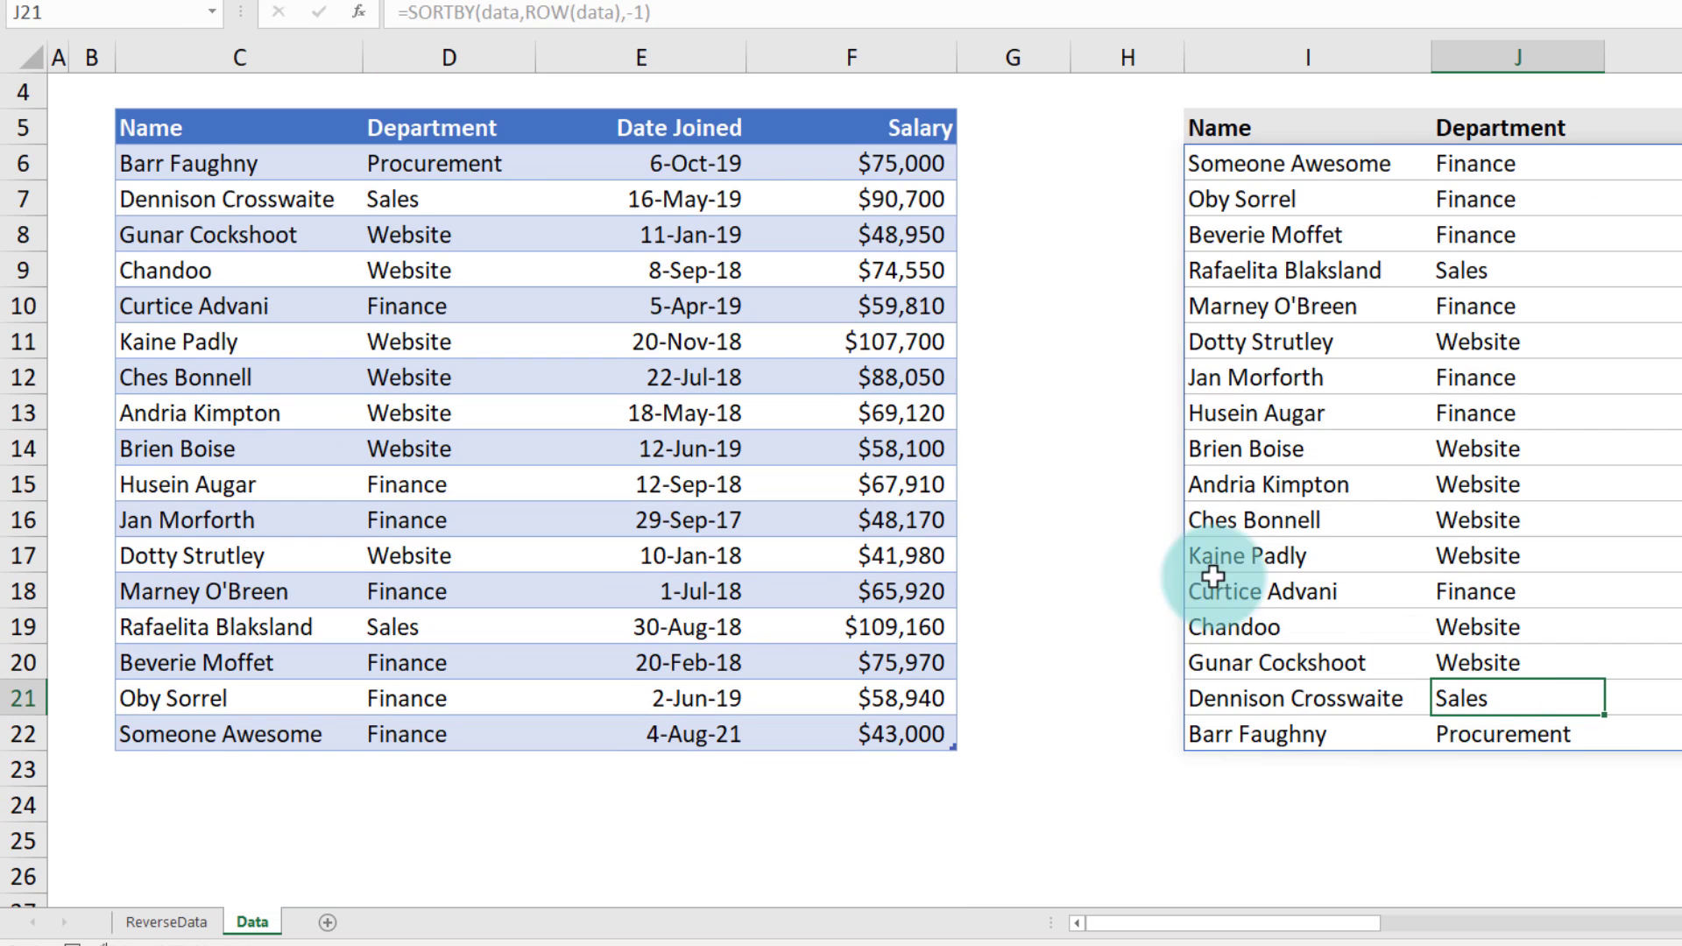
left_click(379, 201)
Check the matching Department cell B17 on the ReverseData sheet and refresh the Power Query table
left_click(165, 922)
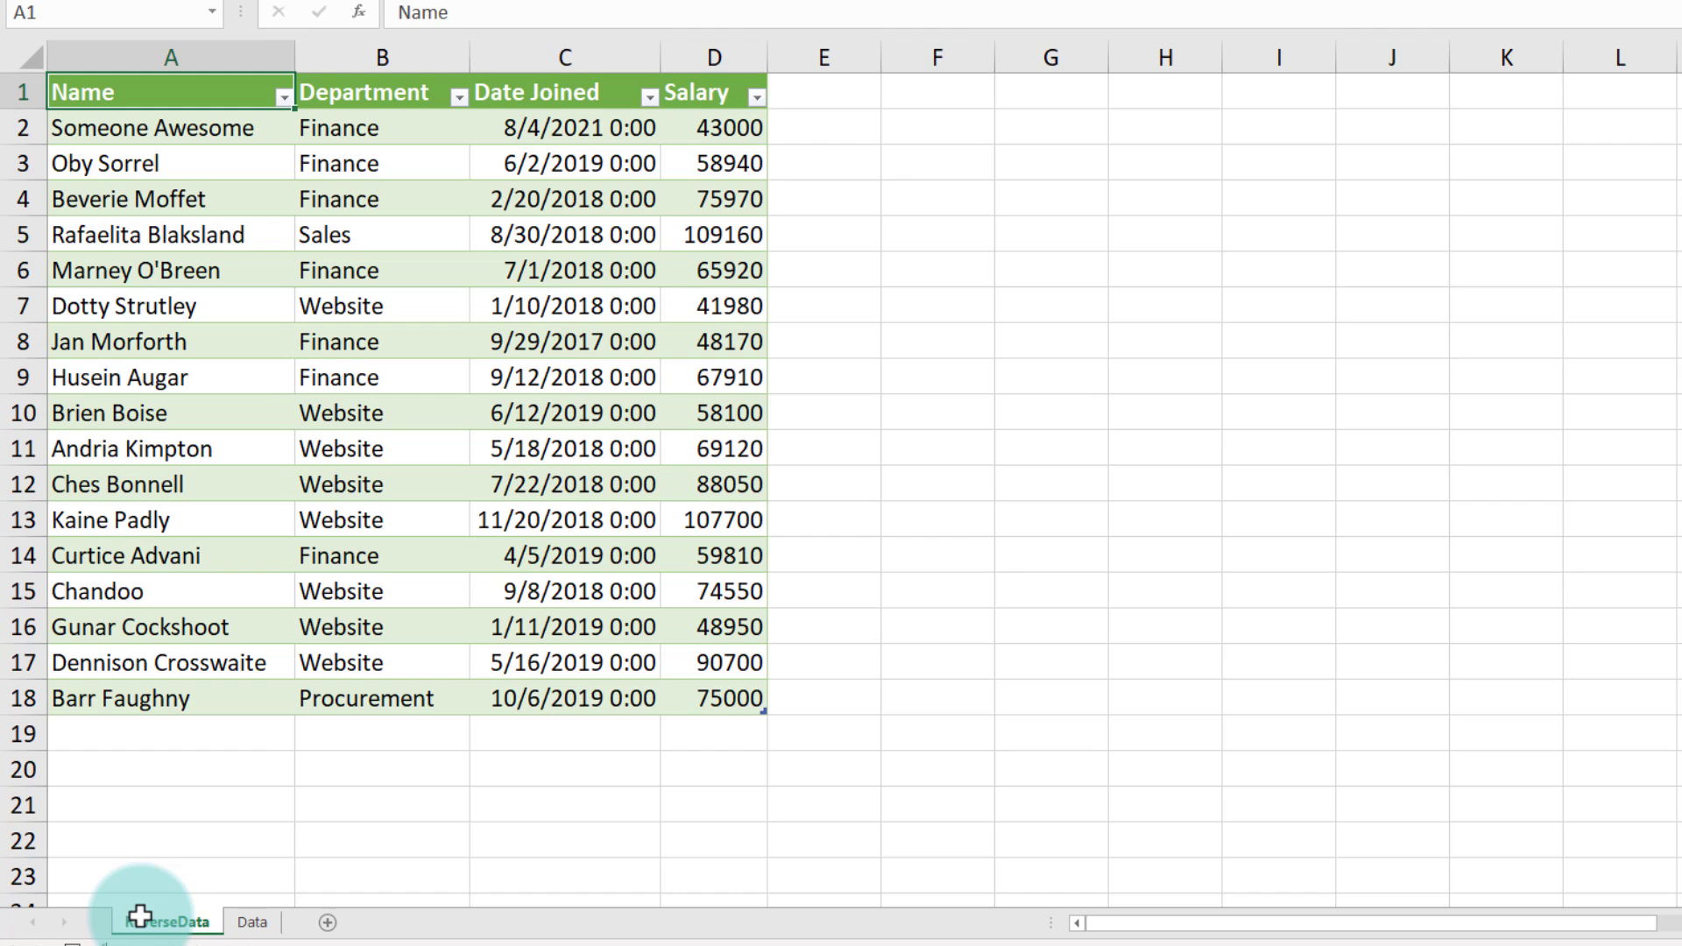
left_click(330, 665)
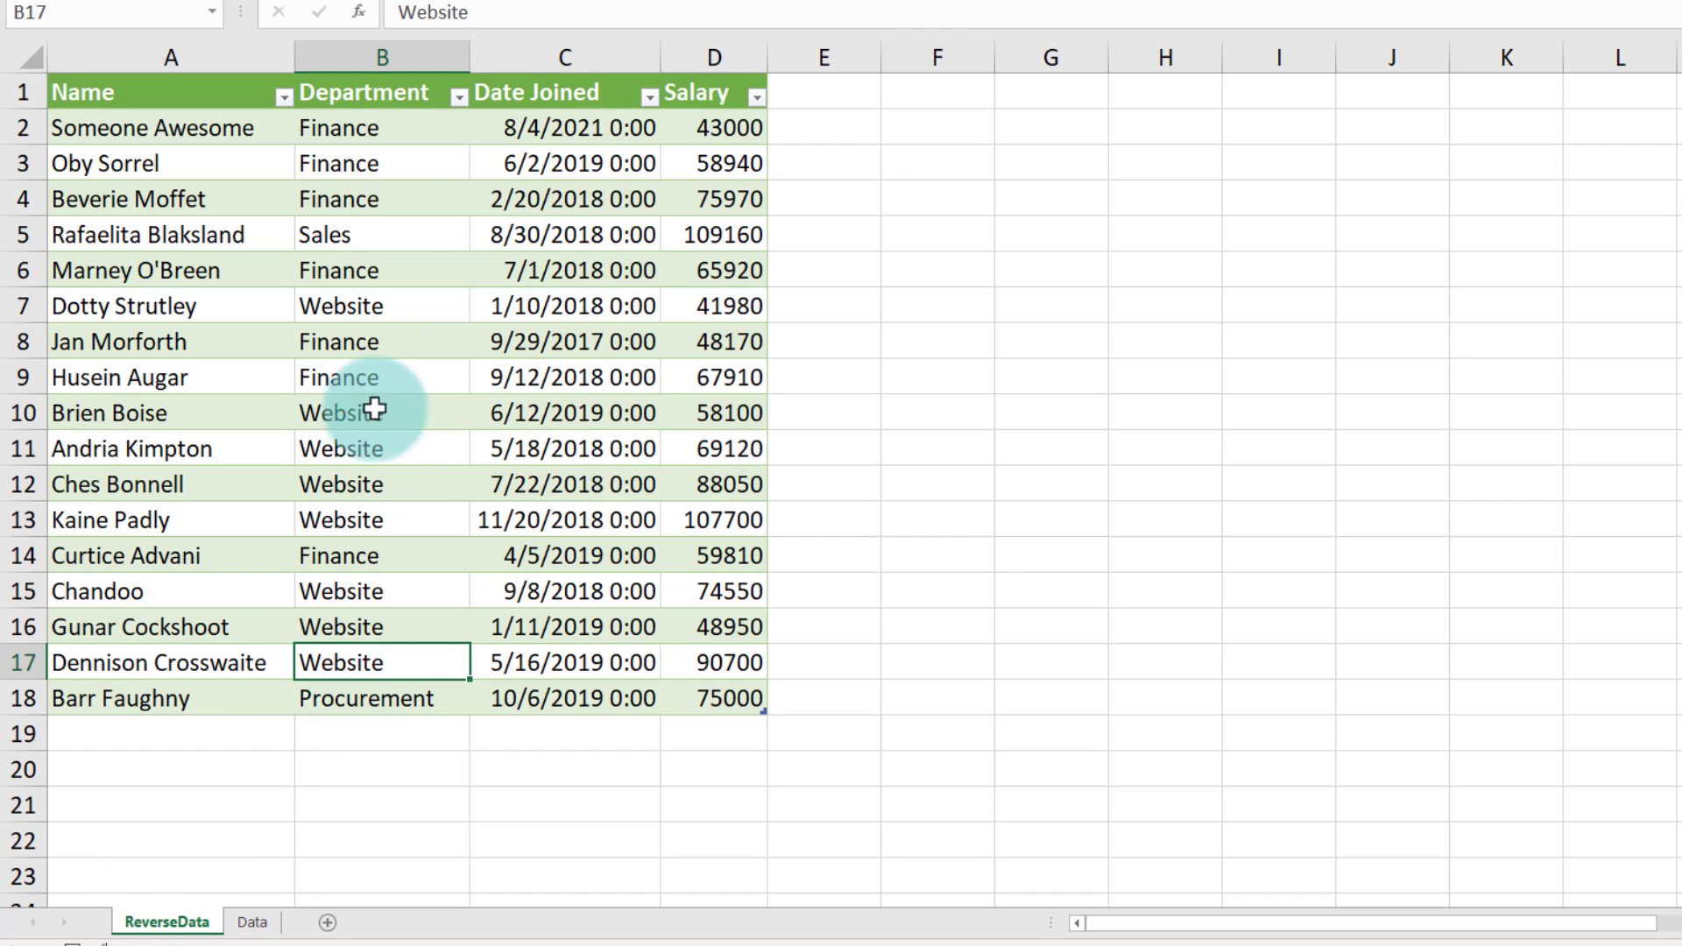
right_click(378, 198)
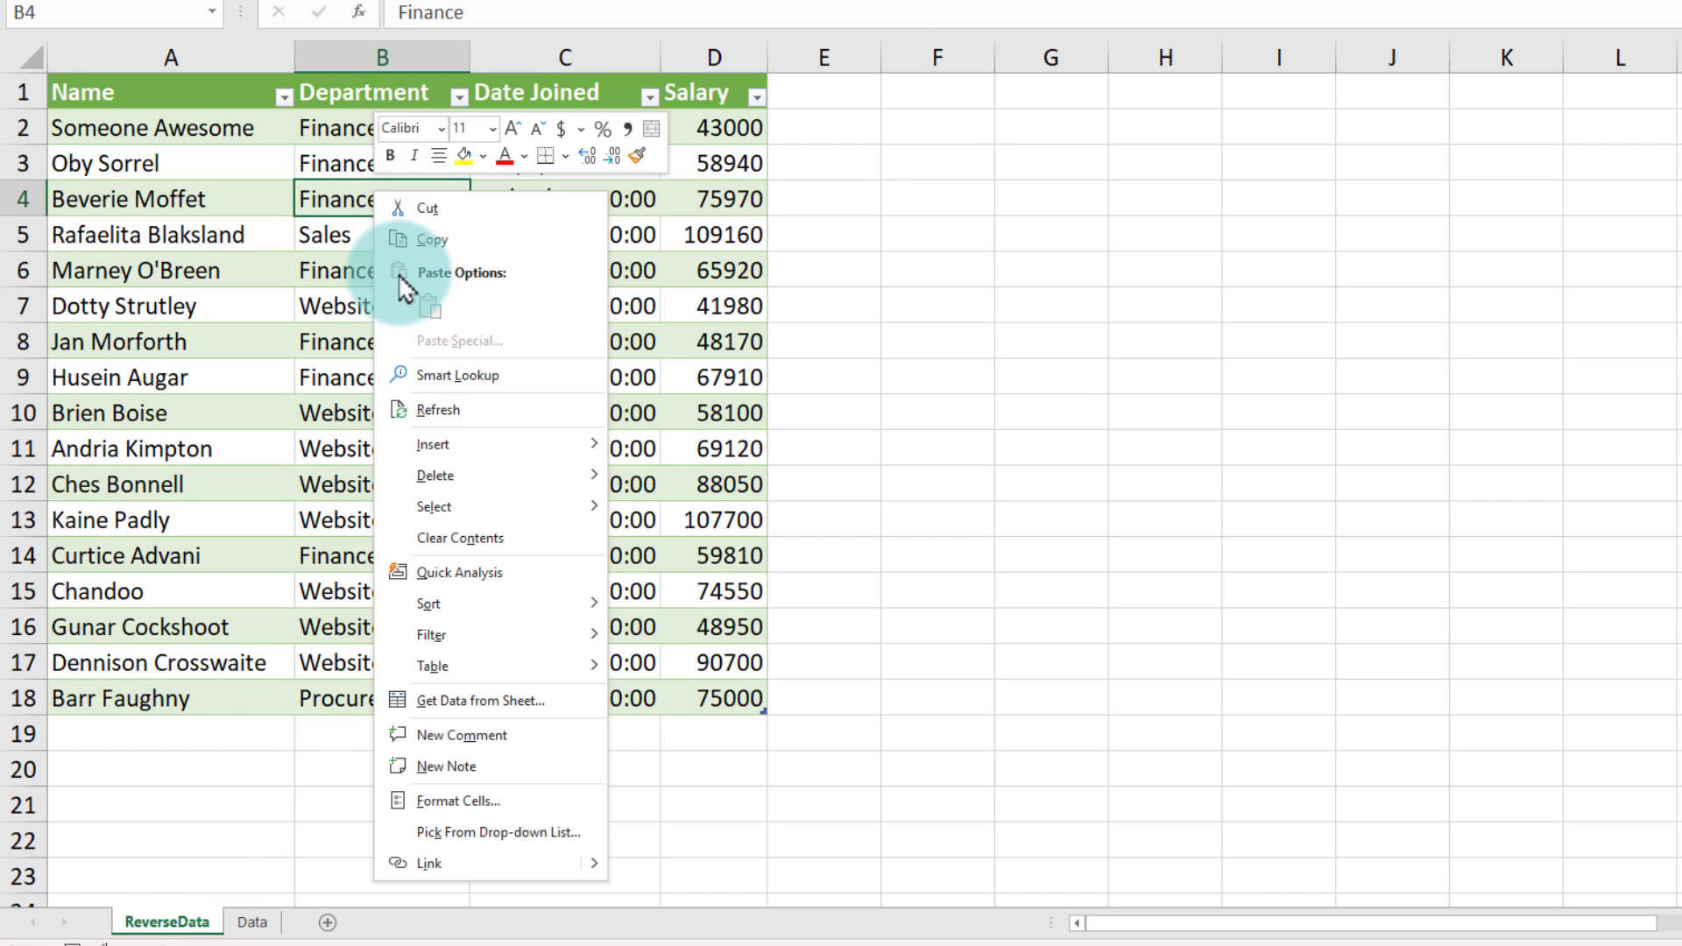
left_click(442, 409)
left_click(453, 668)
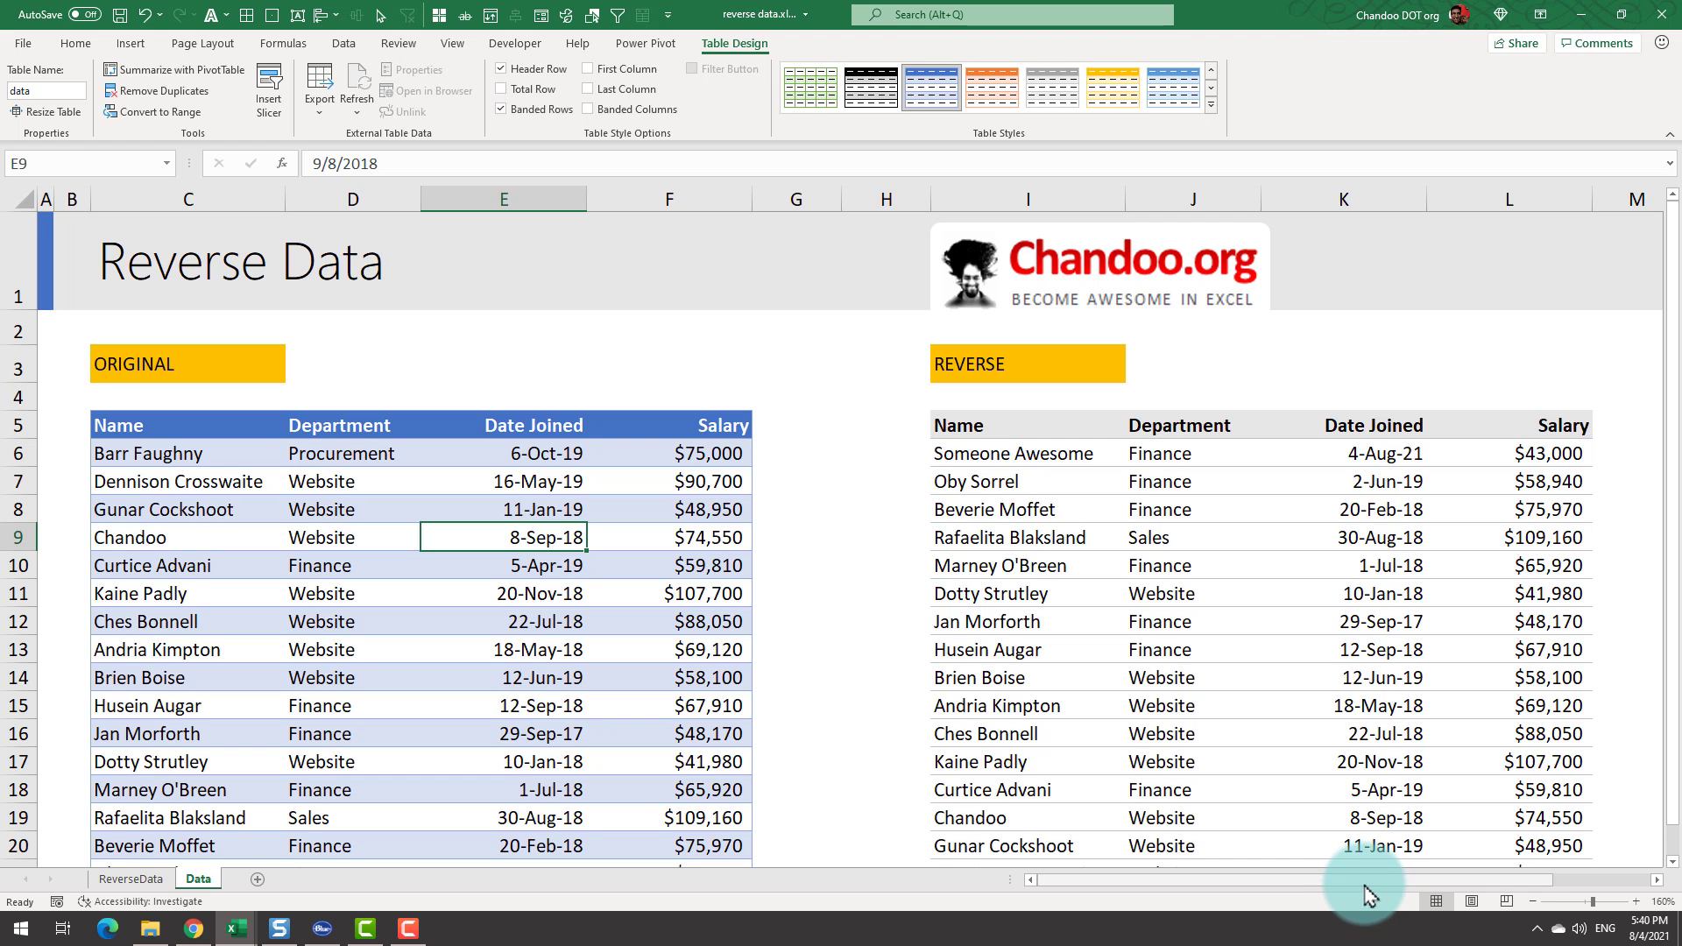
Examine the parts of the INDEX and ROWS formula in the first Name cell of the REVERSE (Bonus) list, leaving it unedited
left_click_drag(1360, 881, 1614, 873)
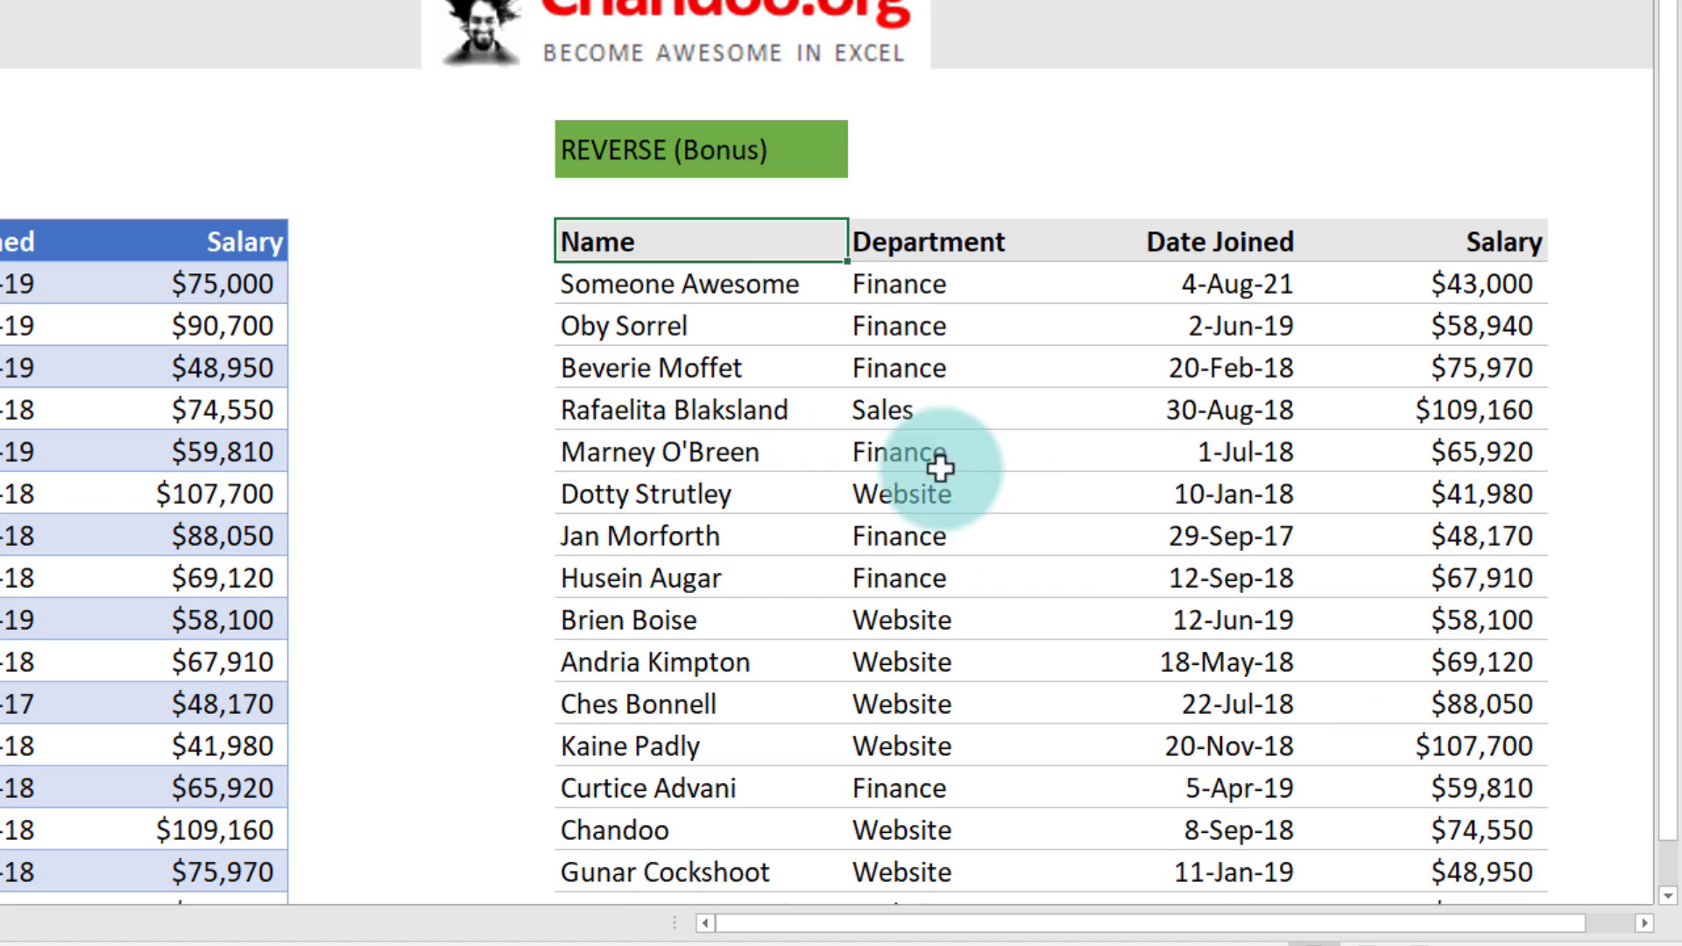
left_click(570, 286)
key("F2")
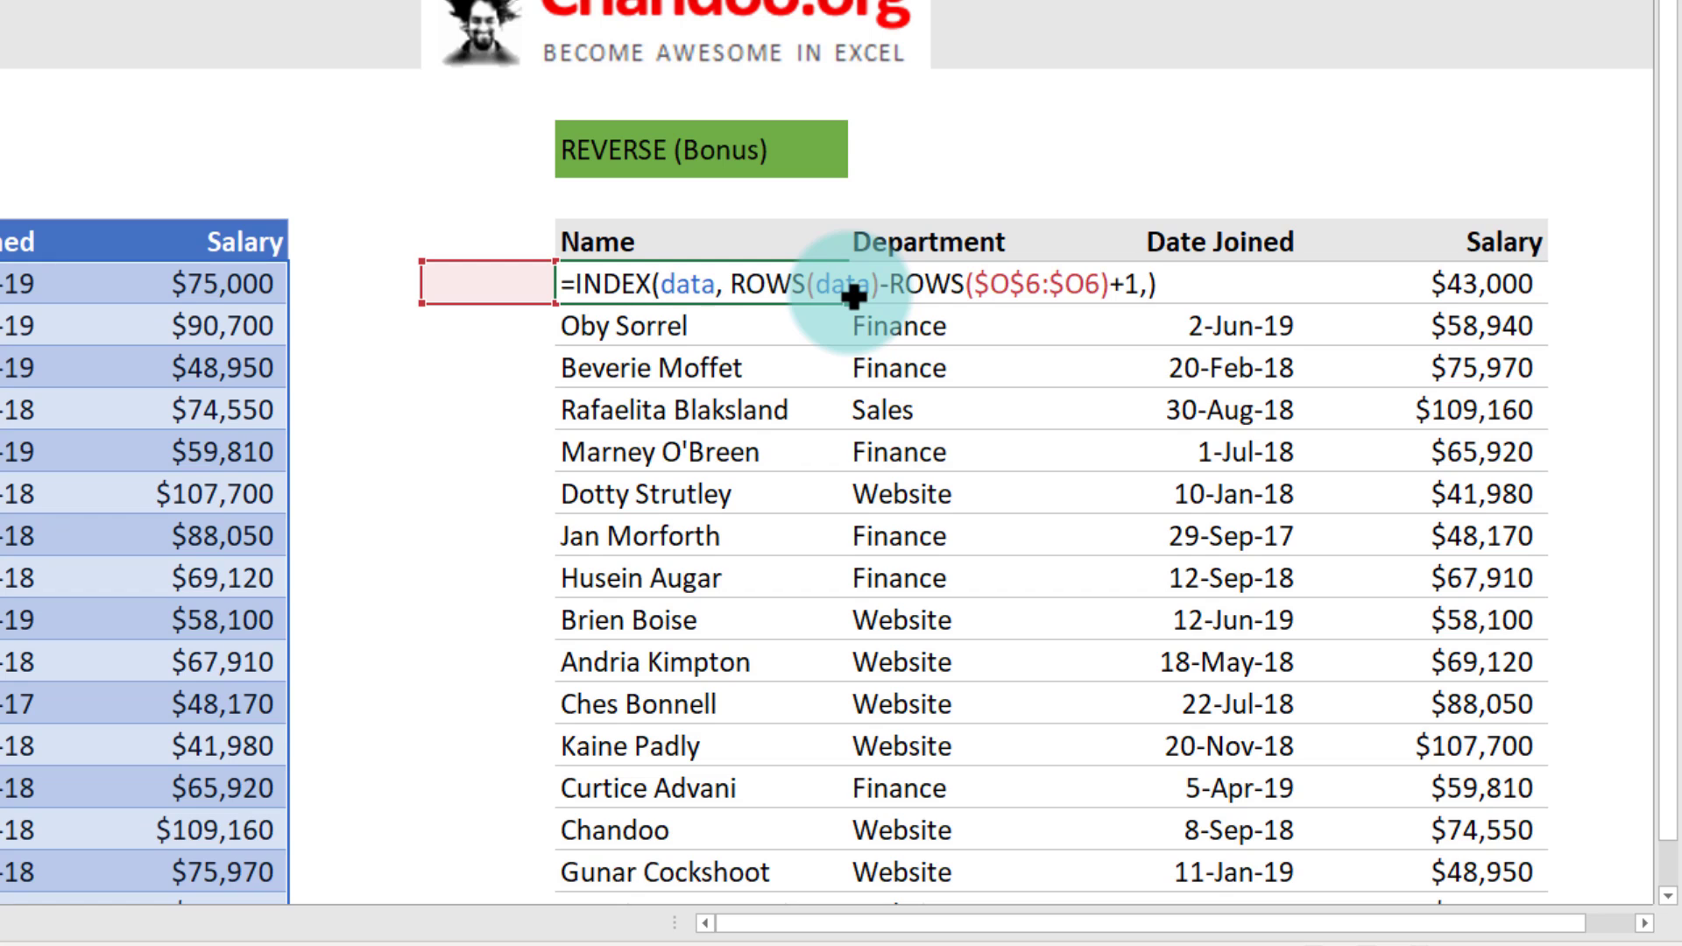
scroll(849, 290, "down", 2)
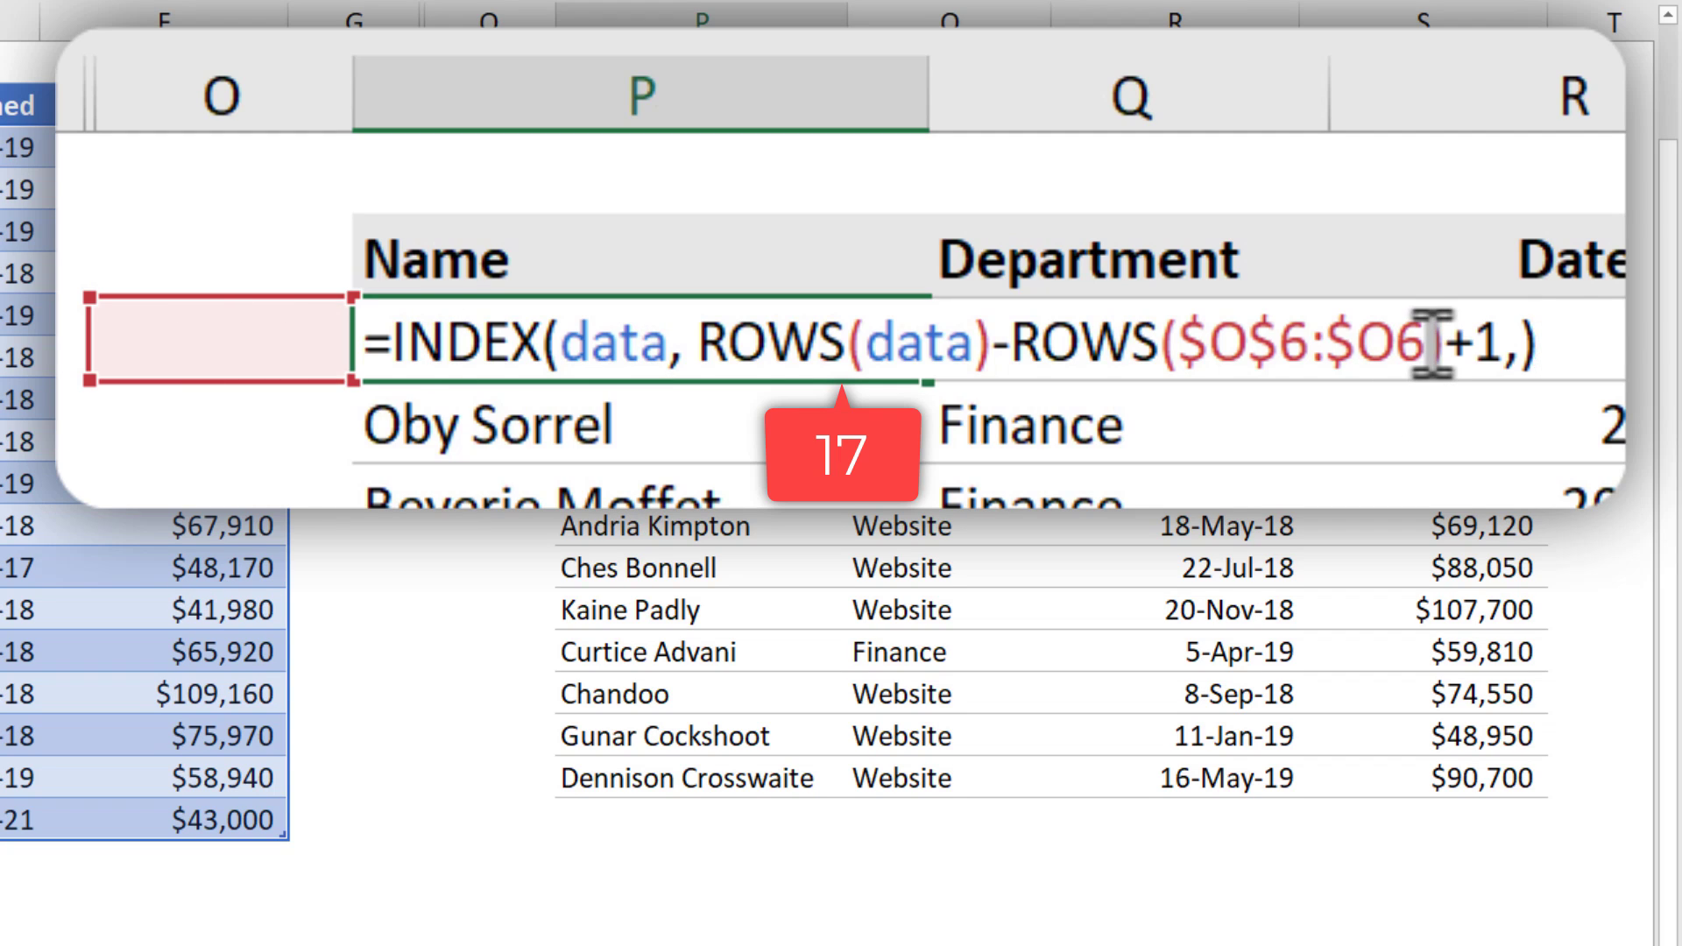
left_click_drag(1432, 342, 1340, 341)
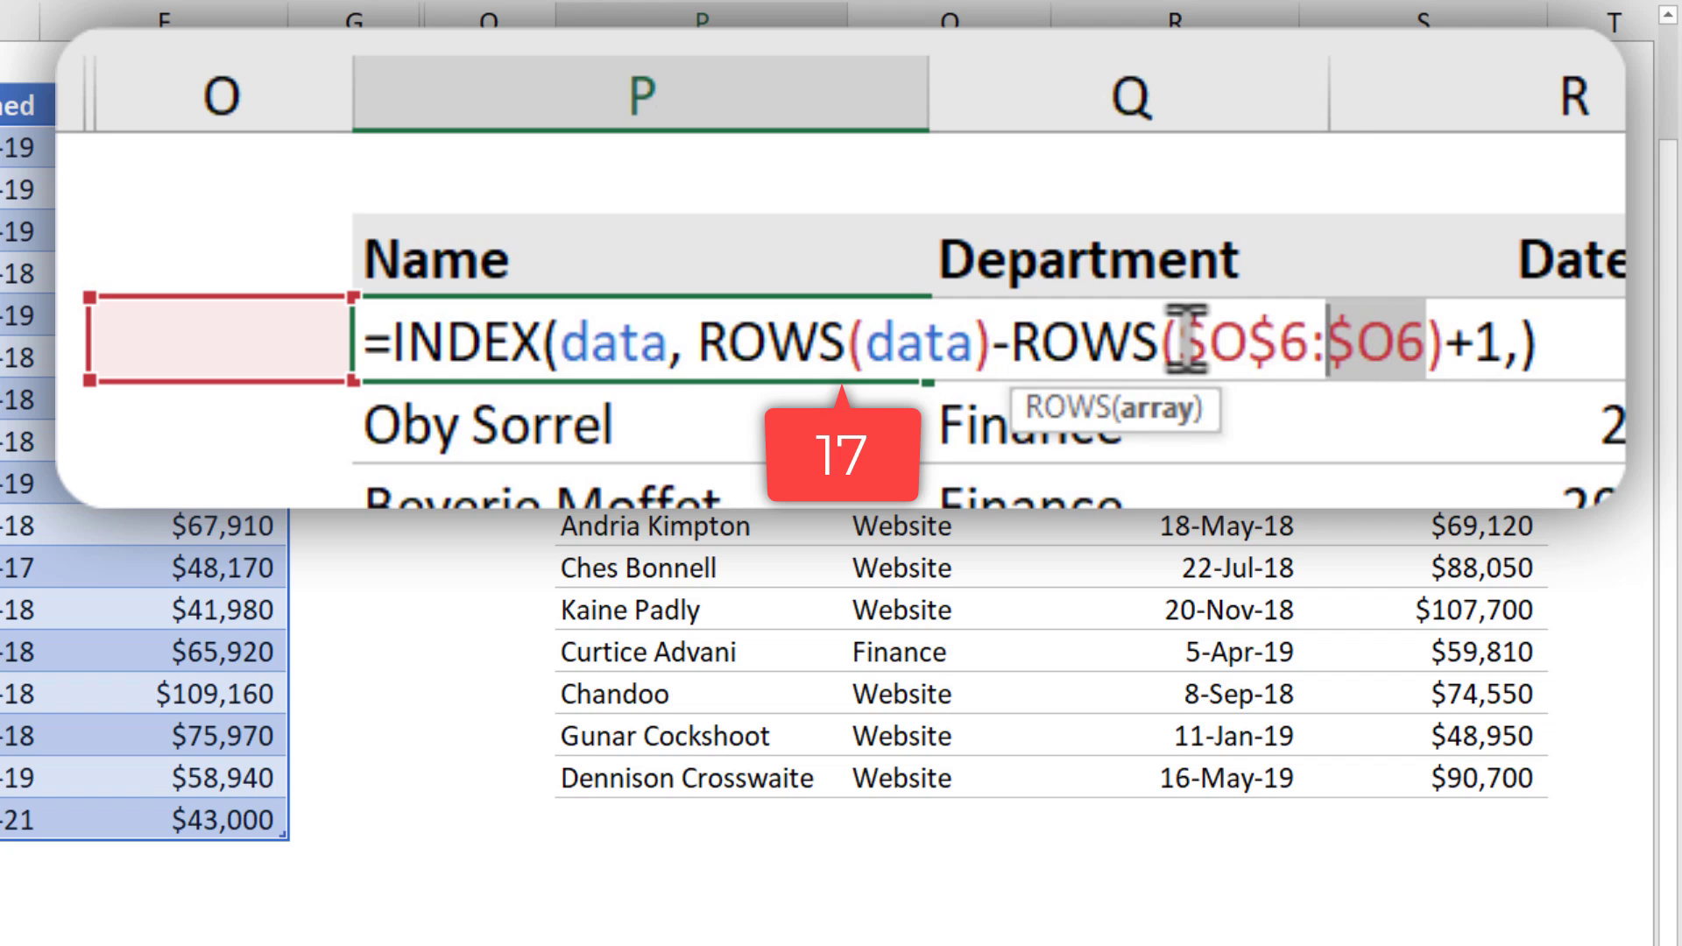
left_click(1450, 341)
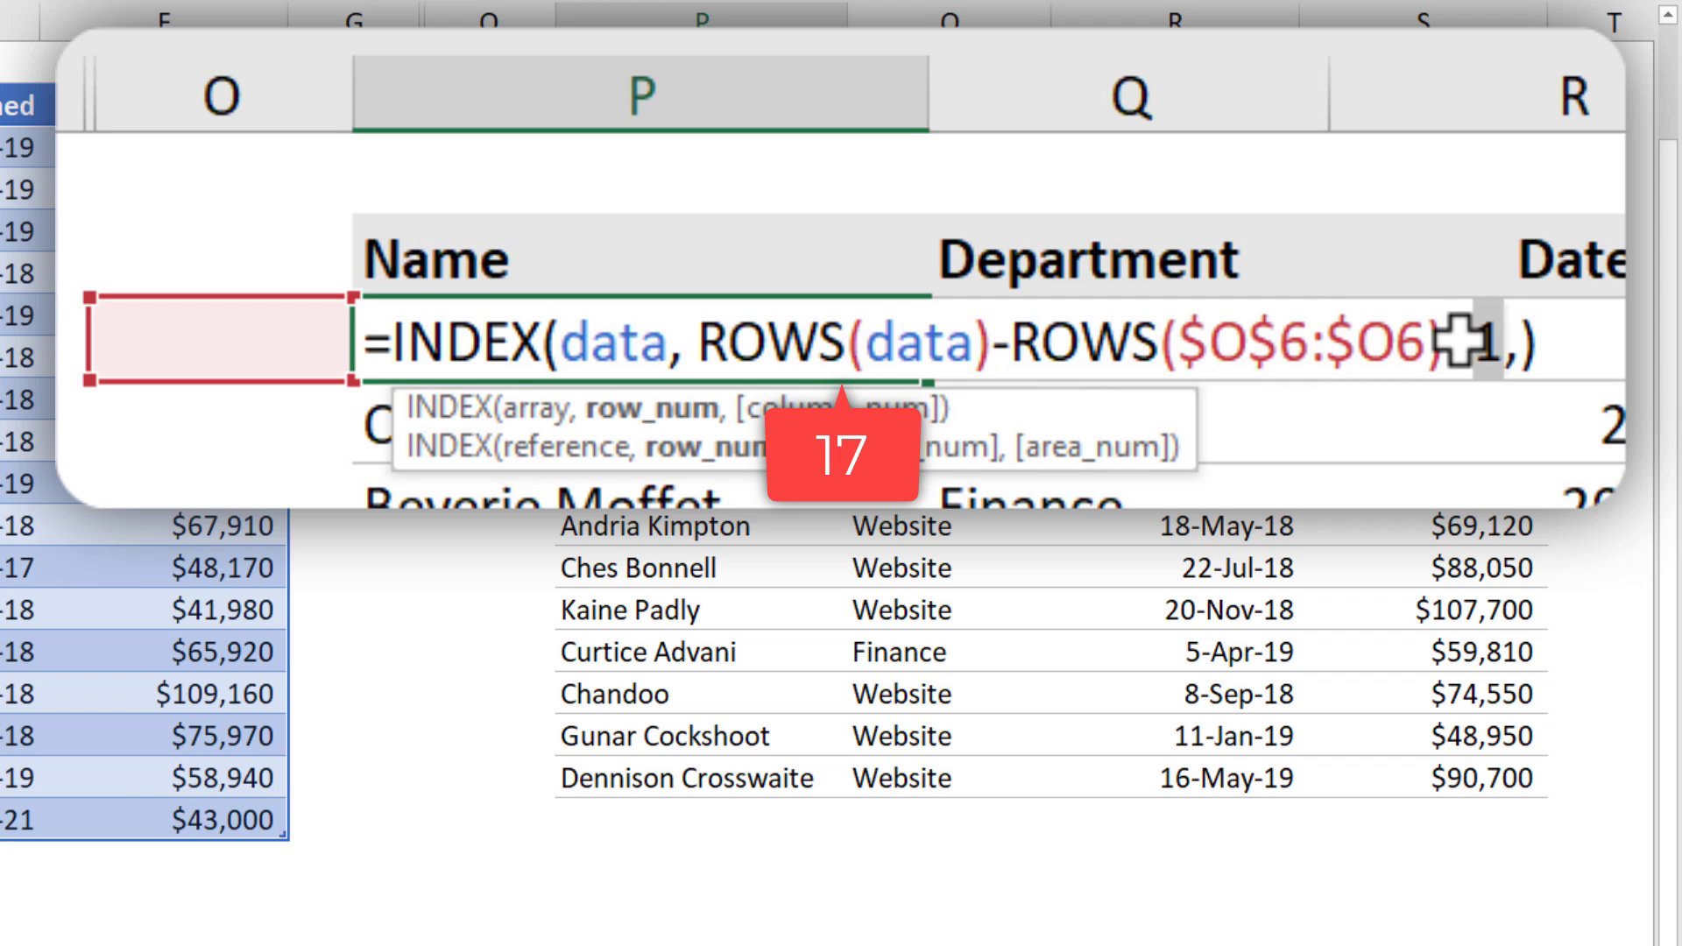
type(",")
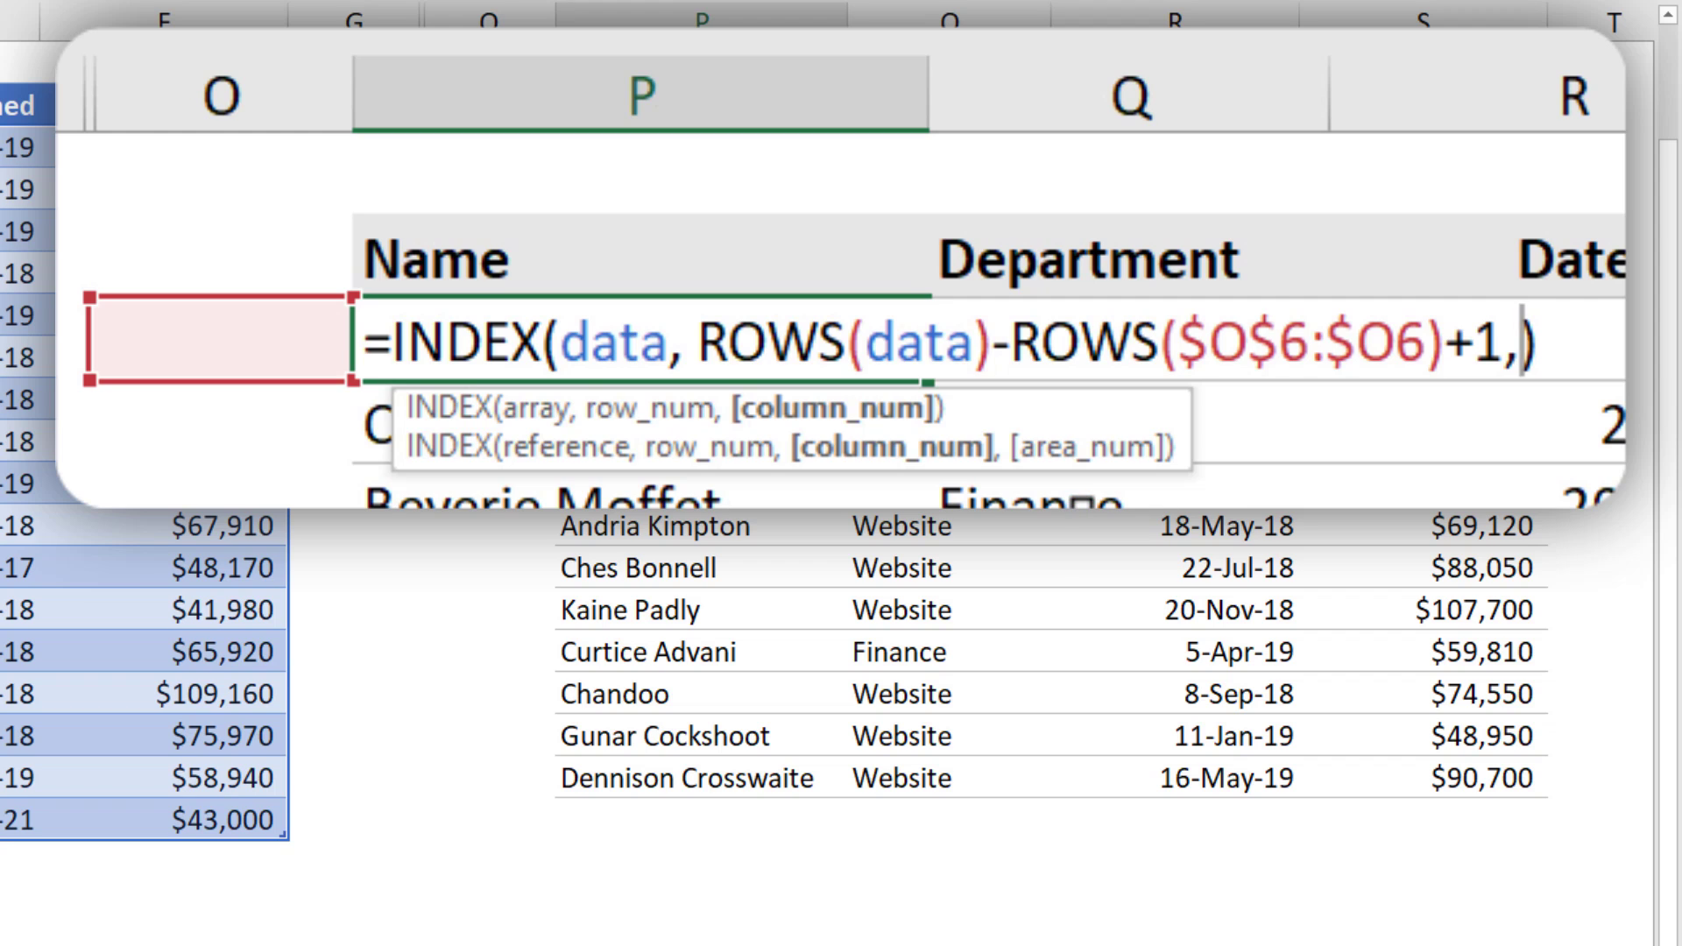
left_click_drag(366, 342, 1596, 351)
key("Escape")
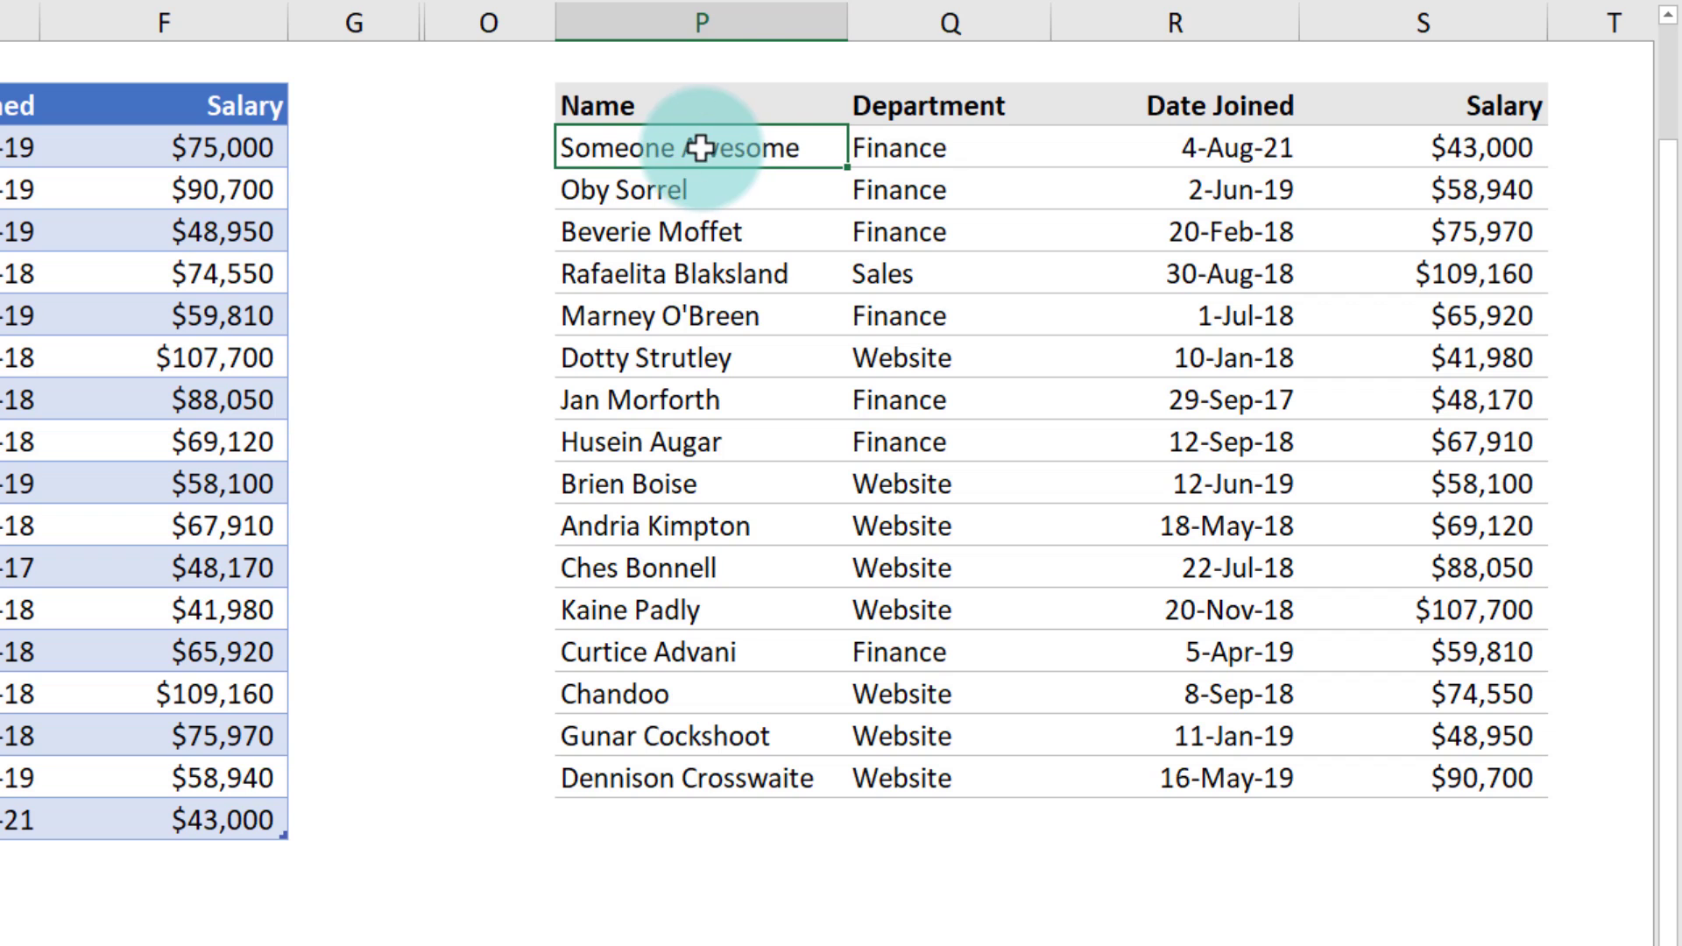
Re-enter =INDEX(data, ROWS(data)-ROWS($O$6:$O6)+1,) as an array formula across P6:S6 and fill it down through row 21
left_click_drag(702, 146, 1509, 147)
key("F2")
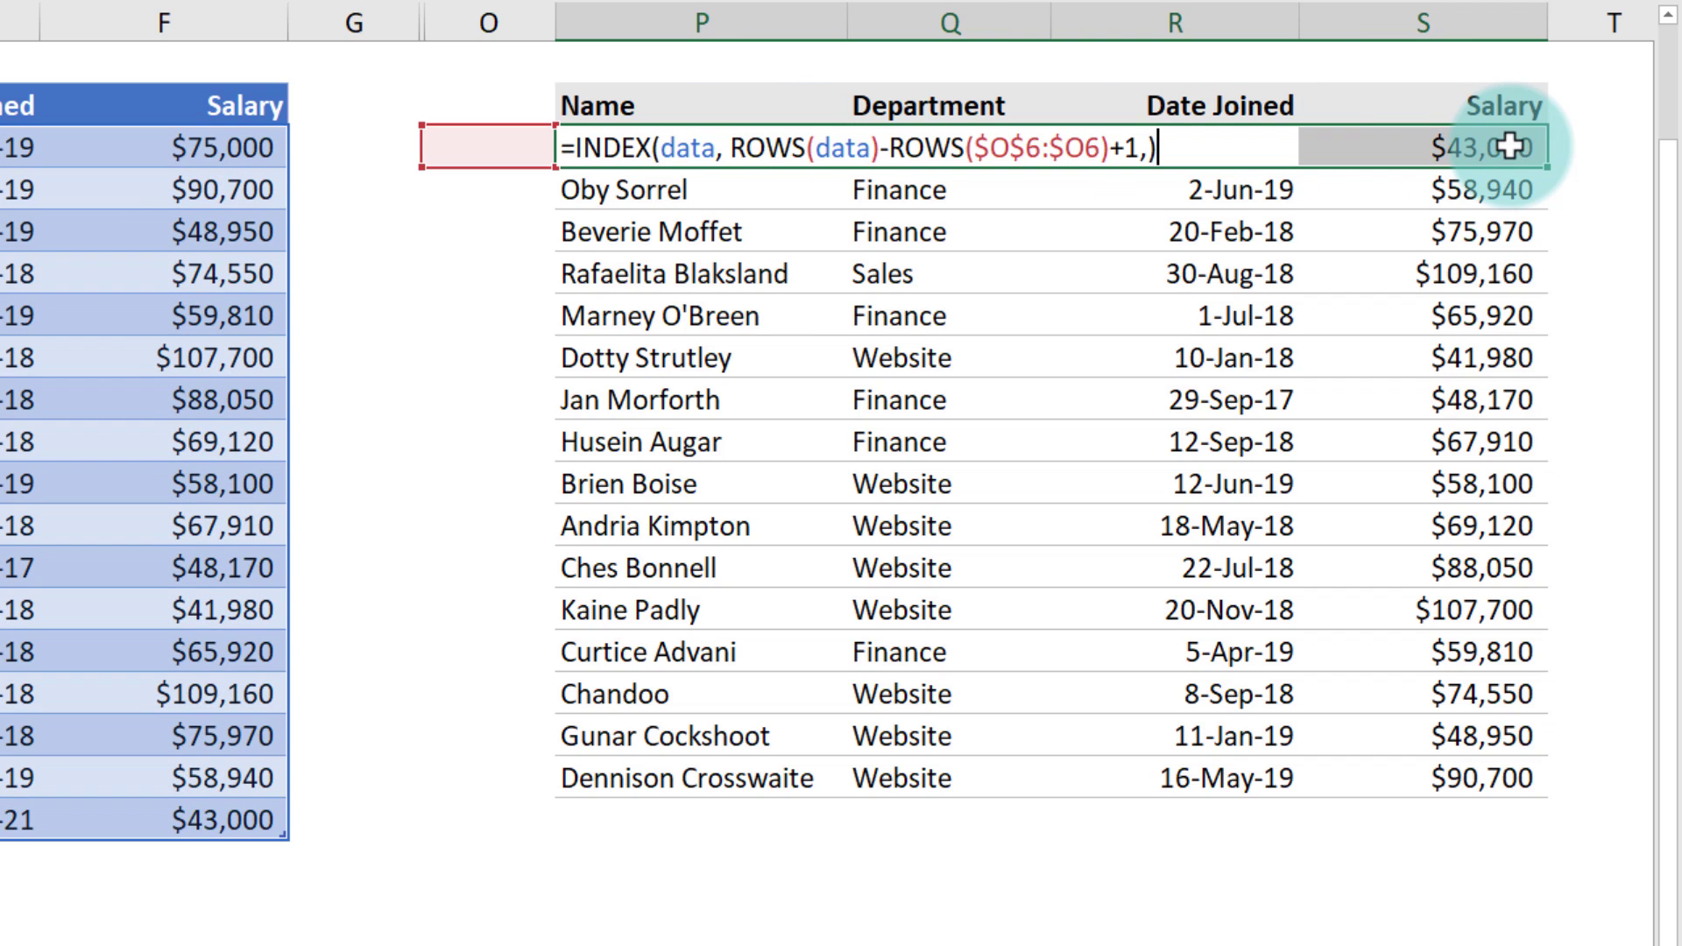
key("ctrl+shift+Return")
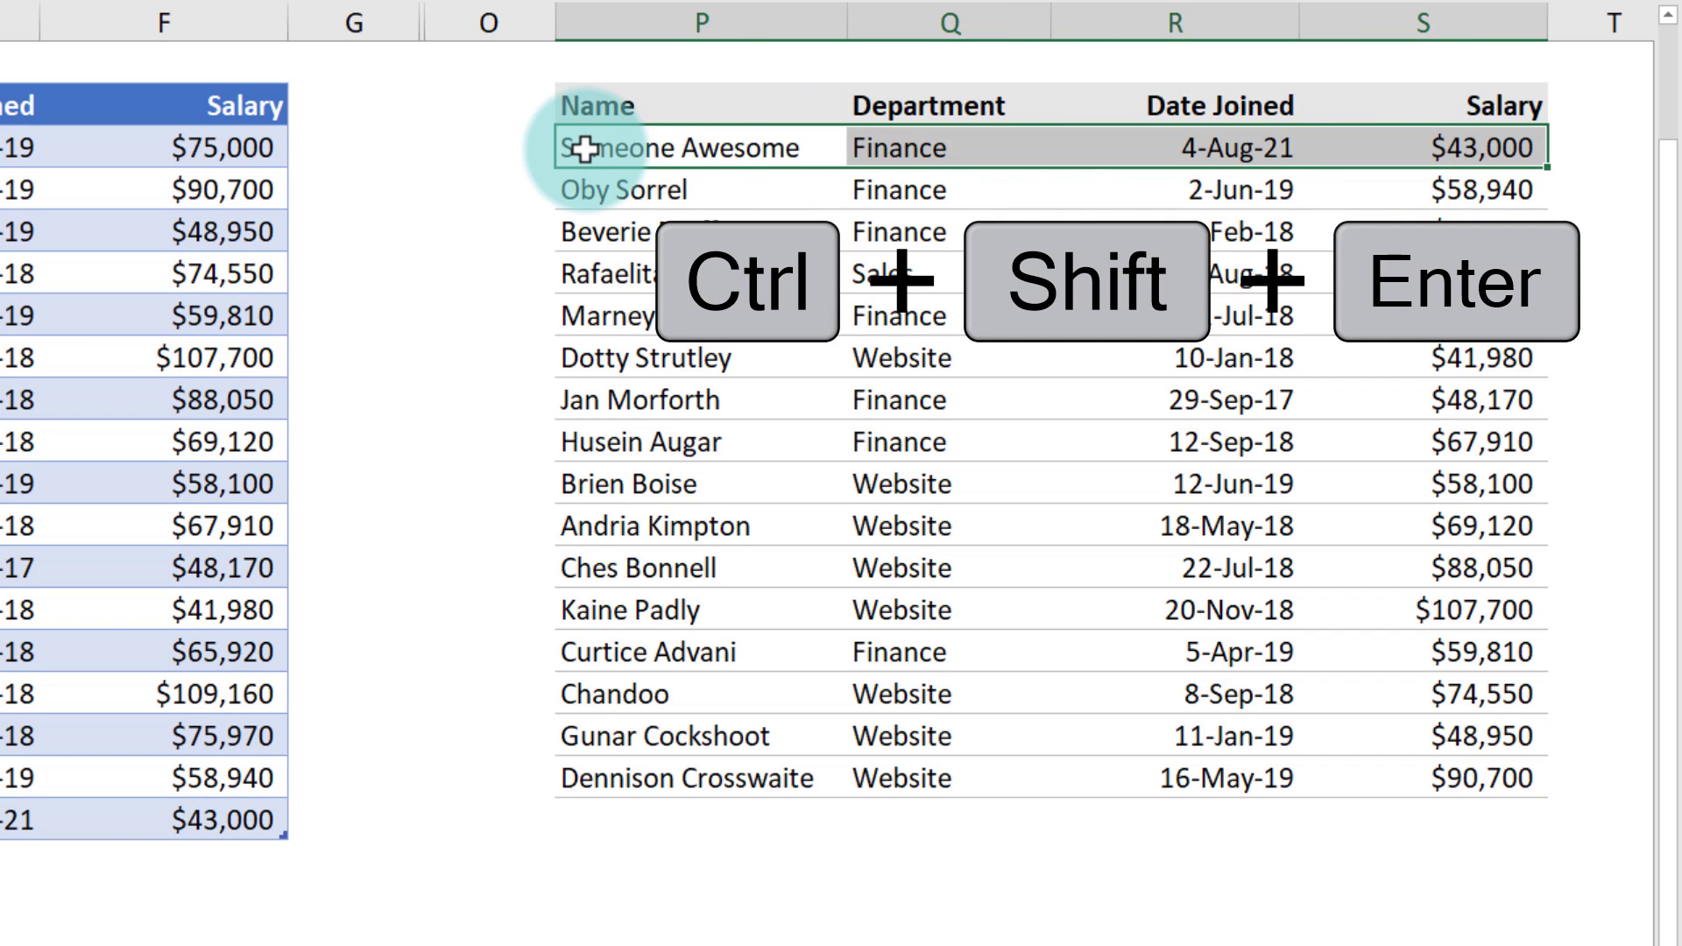
left_click_drag(582, 147, 1446, 150)
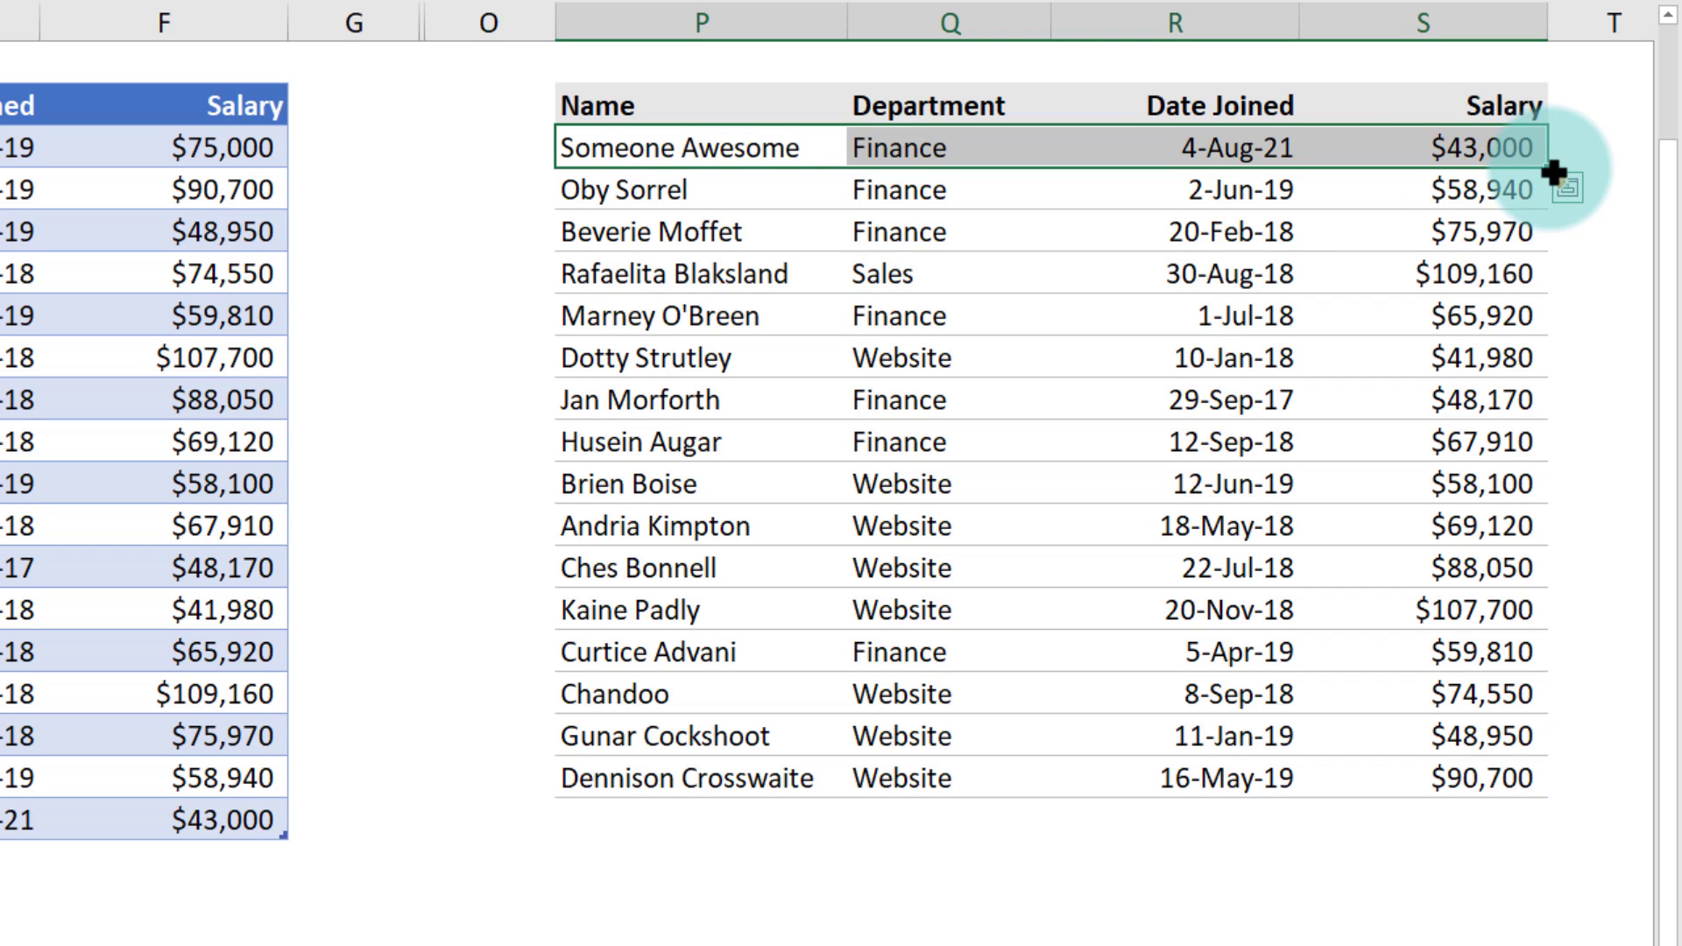
left_click_drag(1554, 173, 1531, 792)
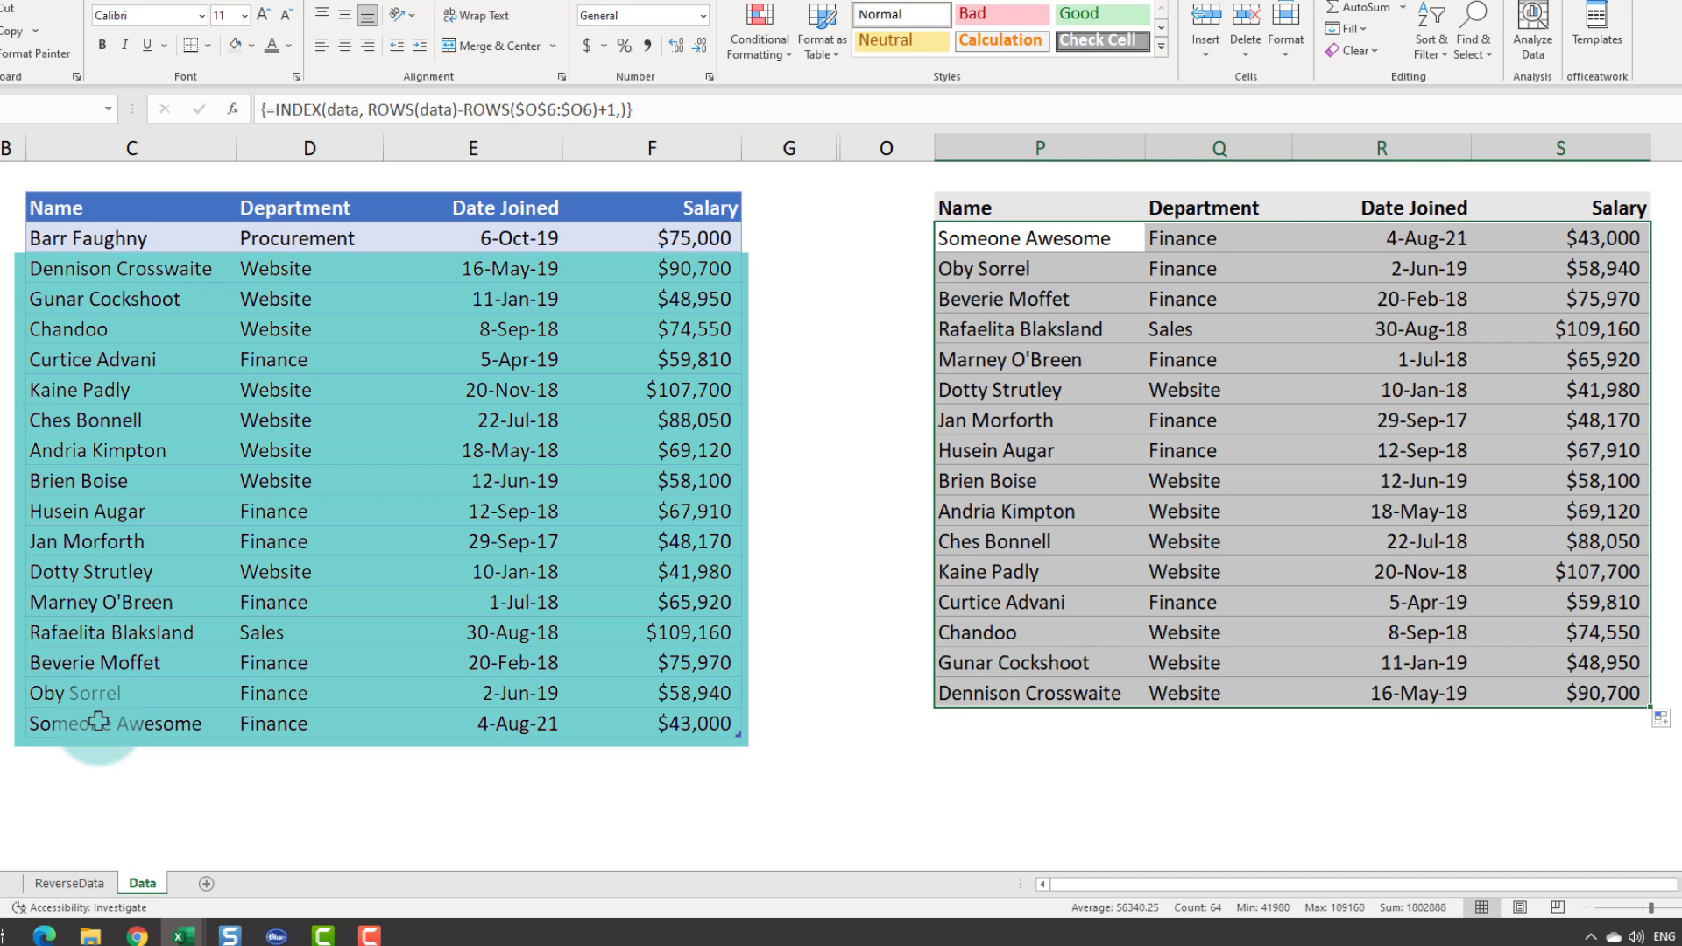
Extend the bonus list's array formula by one row to row 22 for the original table's first employee
left_click(79, 238)
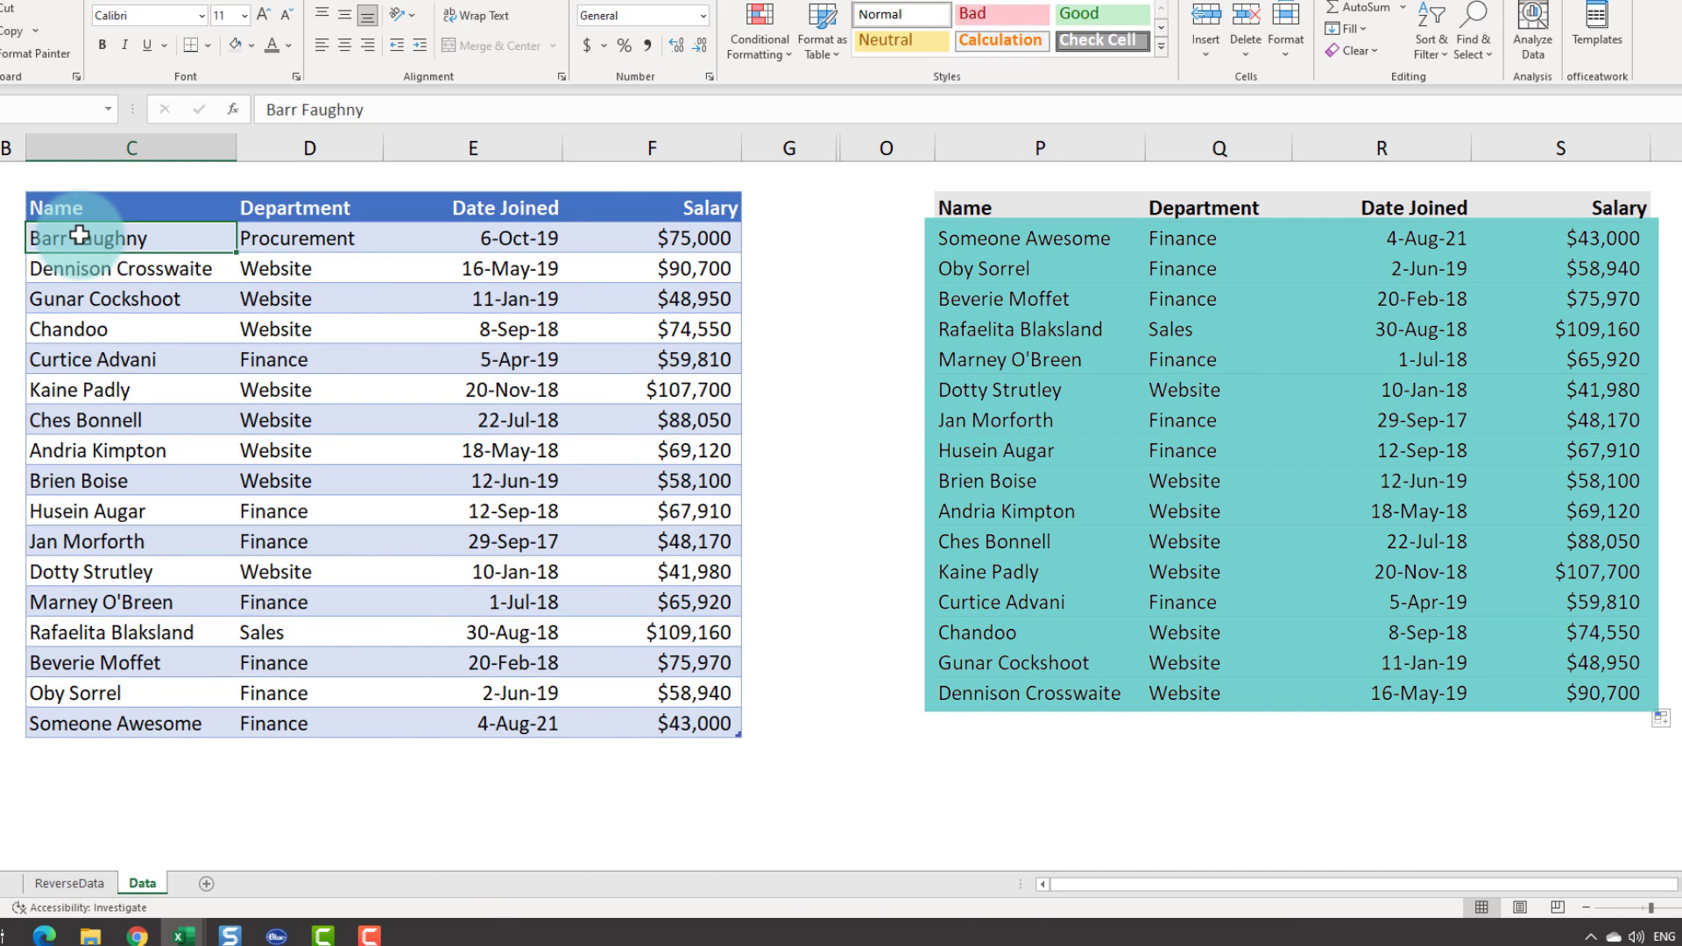
left_click(1626, 691)
left_click_drag(1007, 694, 1630, 722)
left_click(1057, 731)
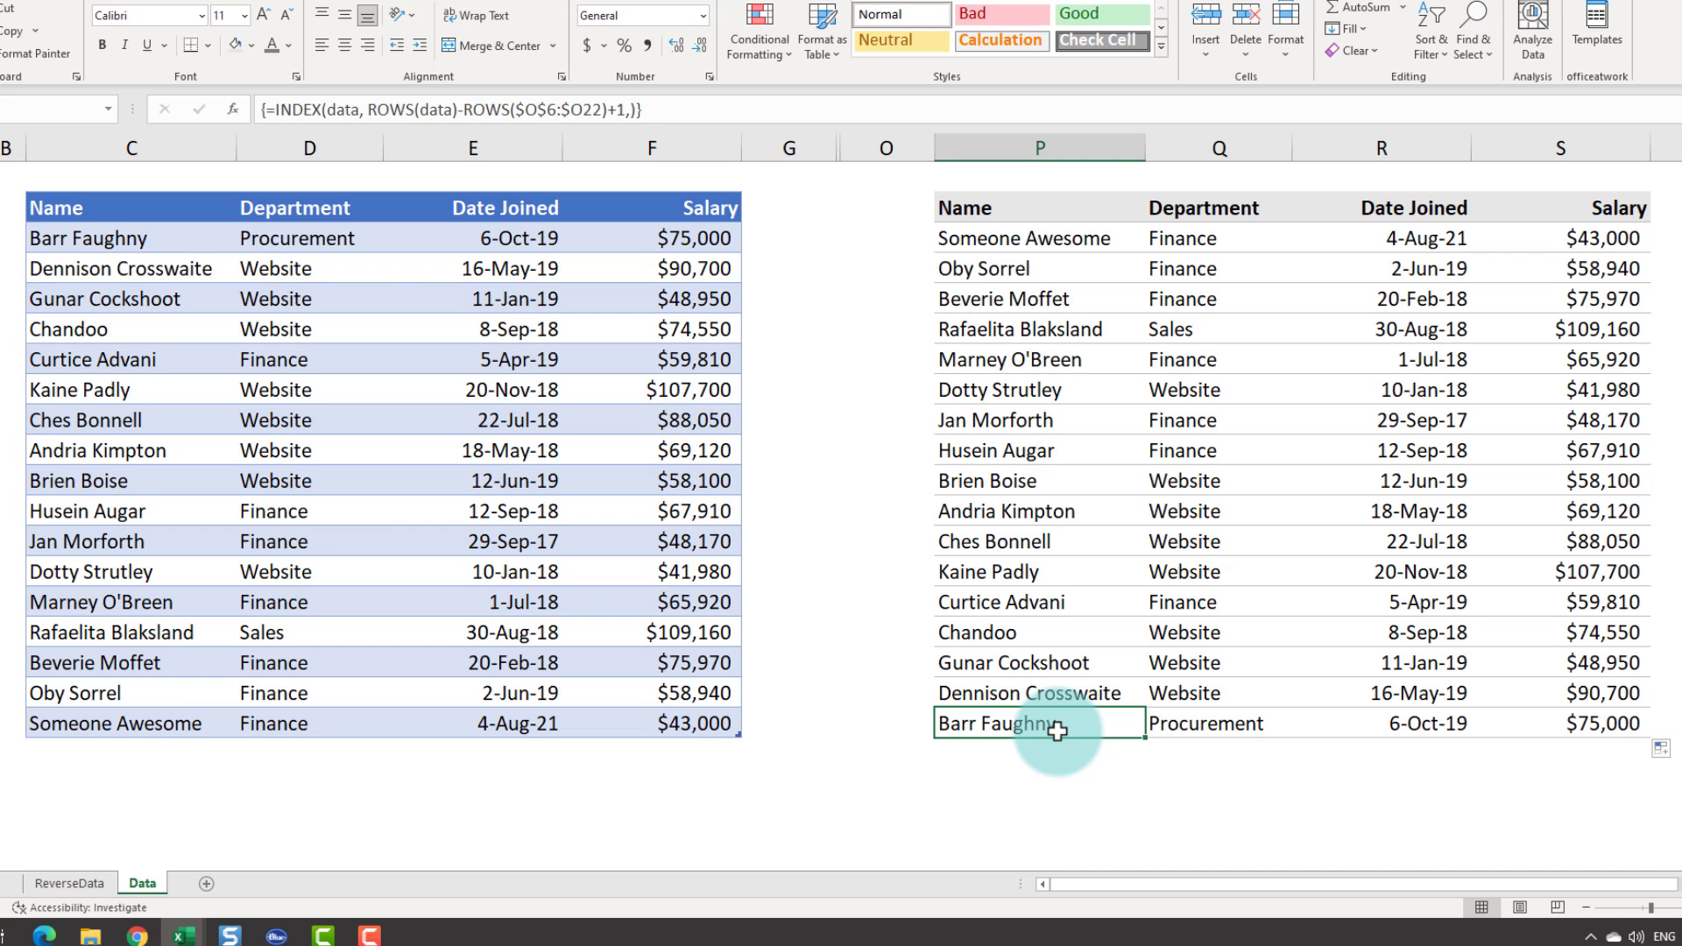
Return to the first data cell of the bonus list, then view the reversed table on the ReverseData sheet
key("ctrl+Up")
key("ctrl+Up")
key("Down")
key("Down")
key("Down")
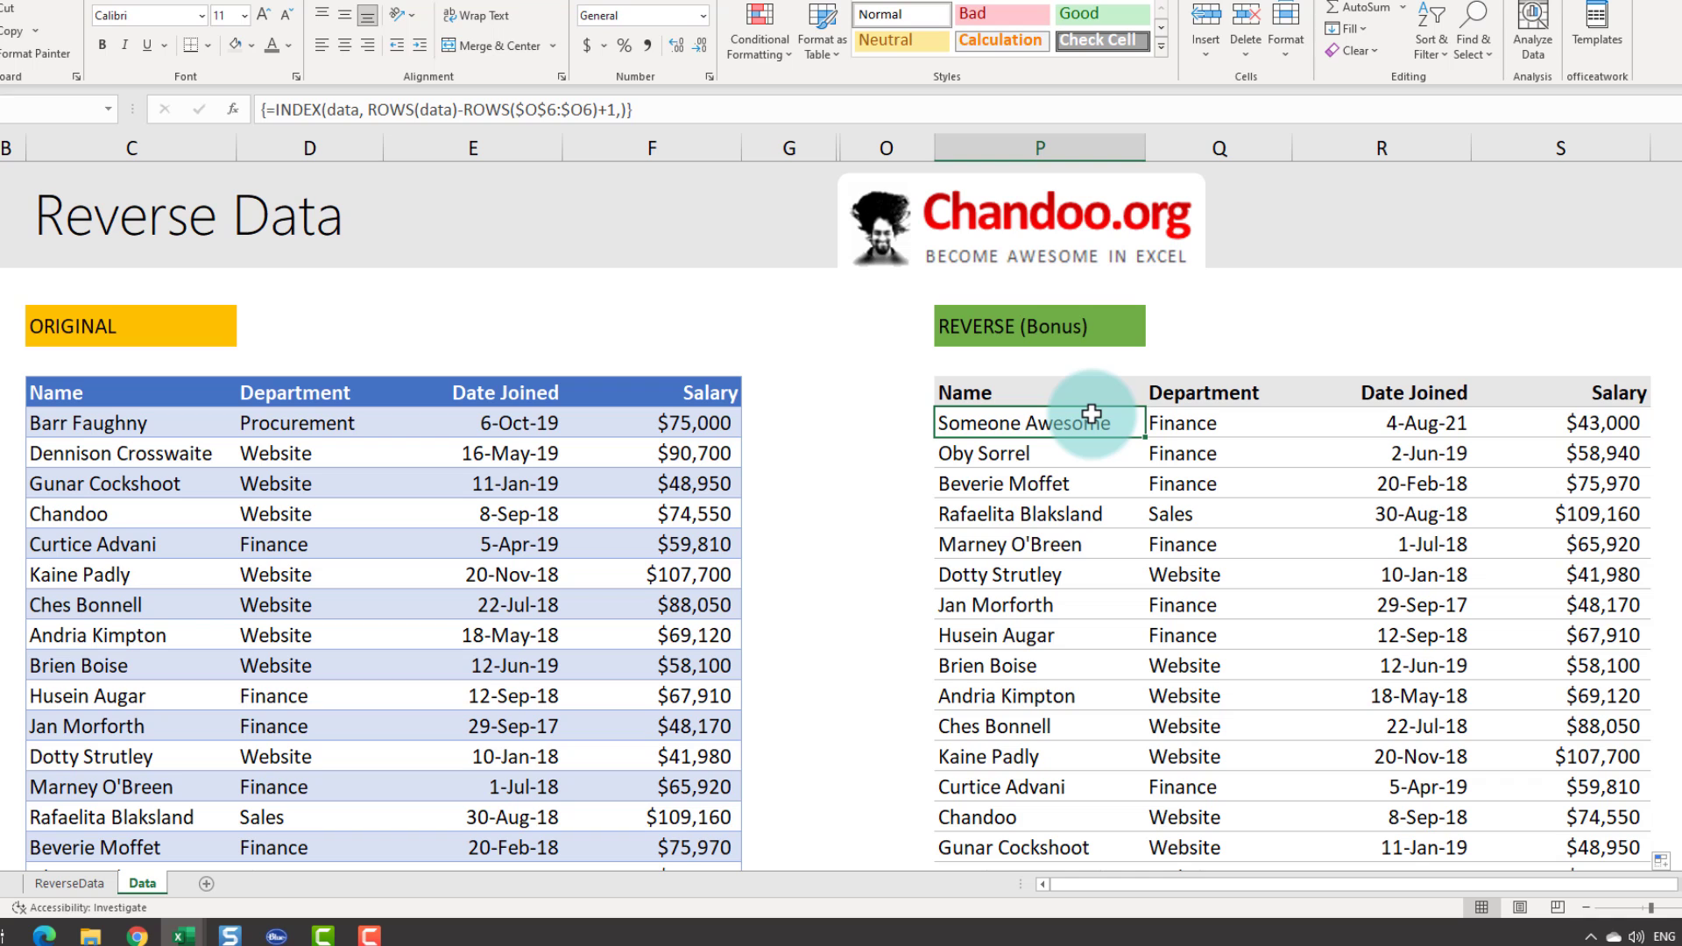
left_click(81, 885)
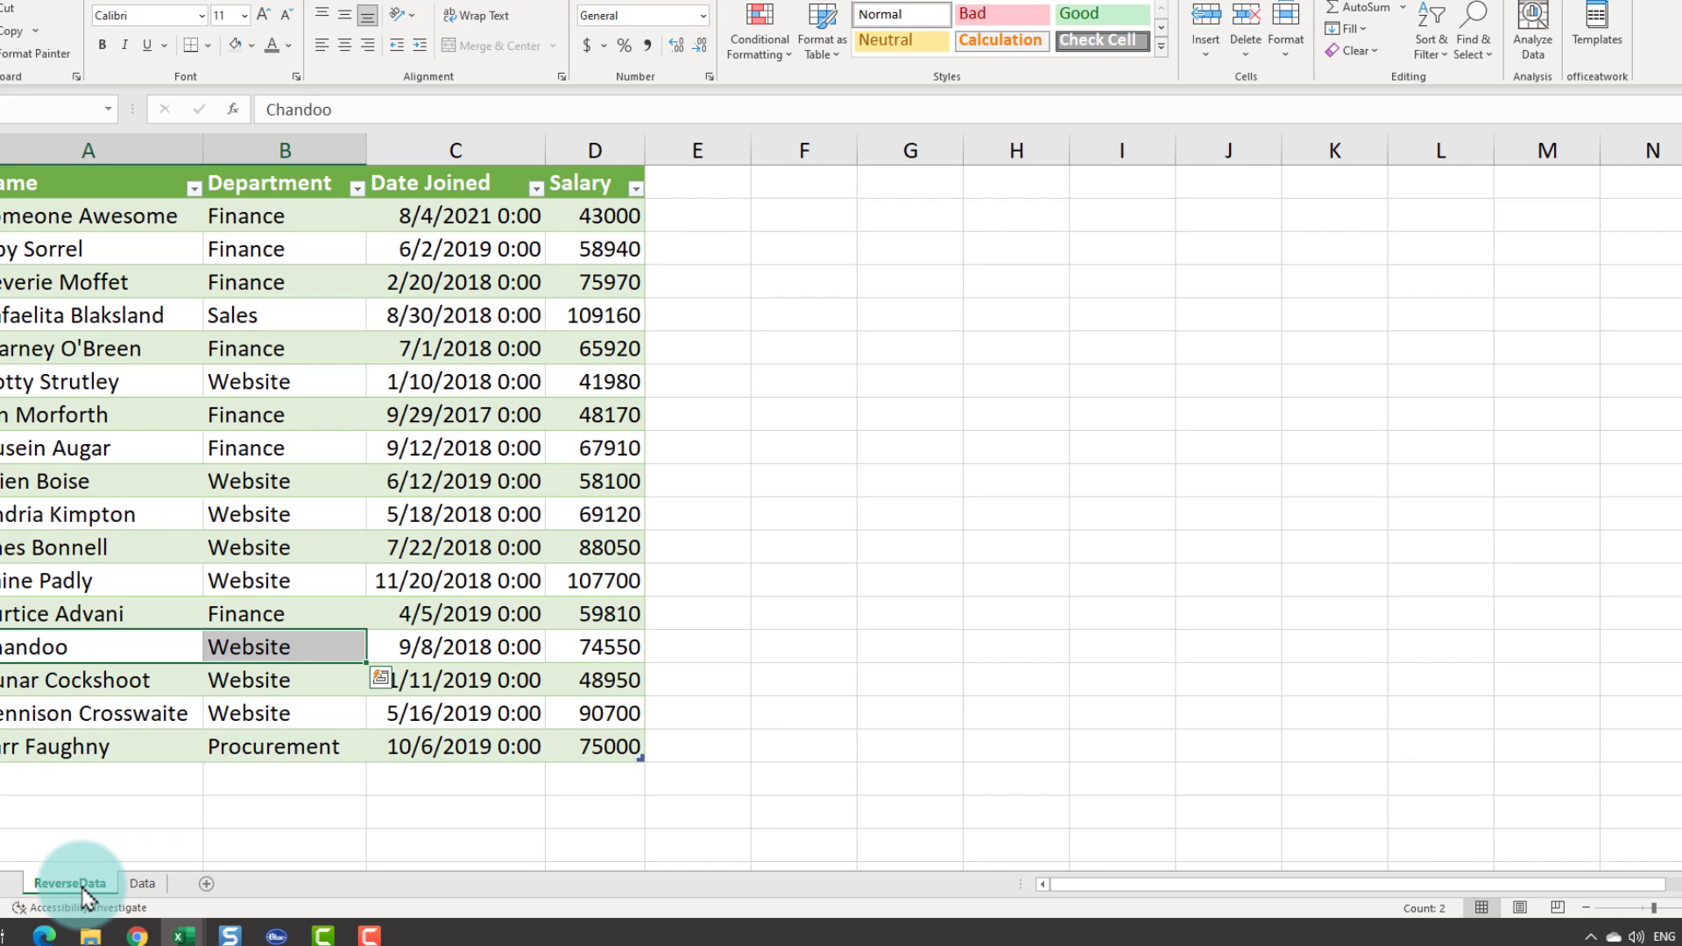